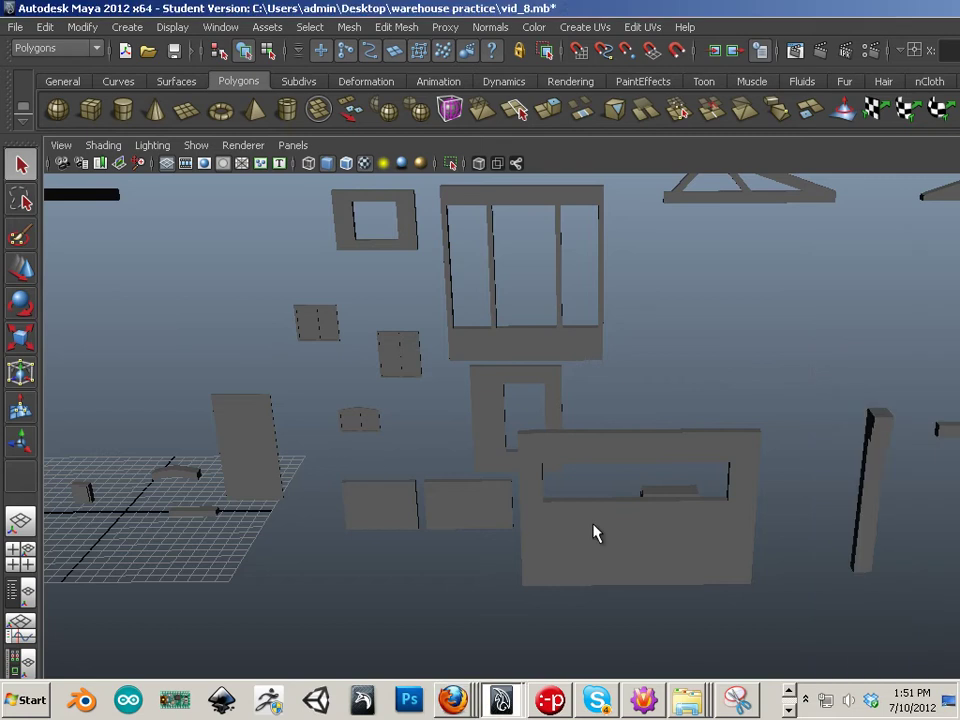
Step: Inspect the large wall with the wide opening and the plain rectangular panels from several distances and angles
left_click(707, 535)
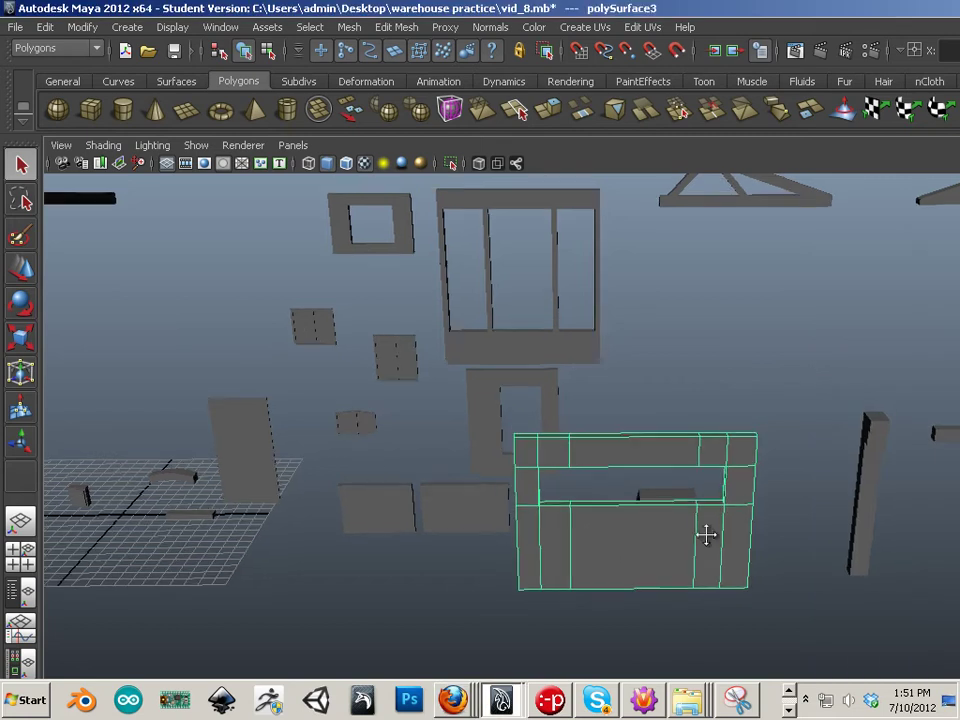
left_click_drag(706, 534, 596, 491)
left_click(606, 491)
left_click_drag(512, 451, 467, 416)
left_click(435, 484)
left_click_drag(435, 484, 358, 523)
left_click_drag(482, 665, 447, 510)
scroll(495, 497, "up", 5)
scroll(547, 517, "down", 7)
left_click_drag(332, 514, 445, 500)
scroll(454, 493, "up", 6)
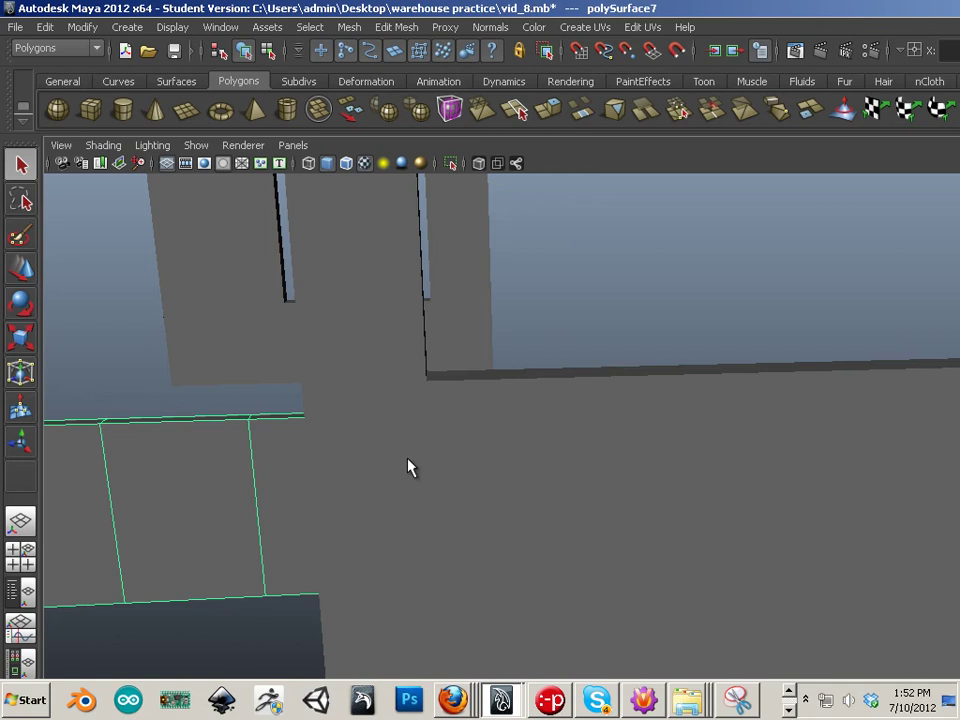
scroll(549, 523, "down", 5)
left_click_drag(548, 517, 521, 555)
scroll(461, 449, "up", 5)
scroll(461, 449, "down", 3)
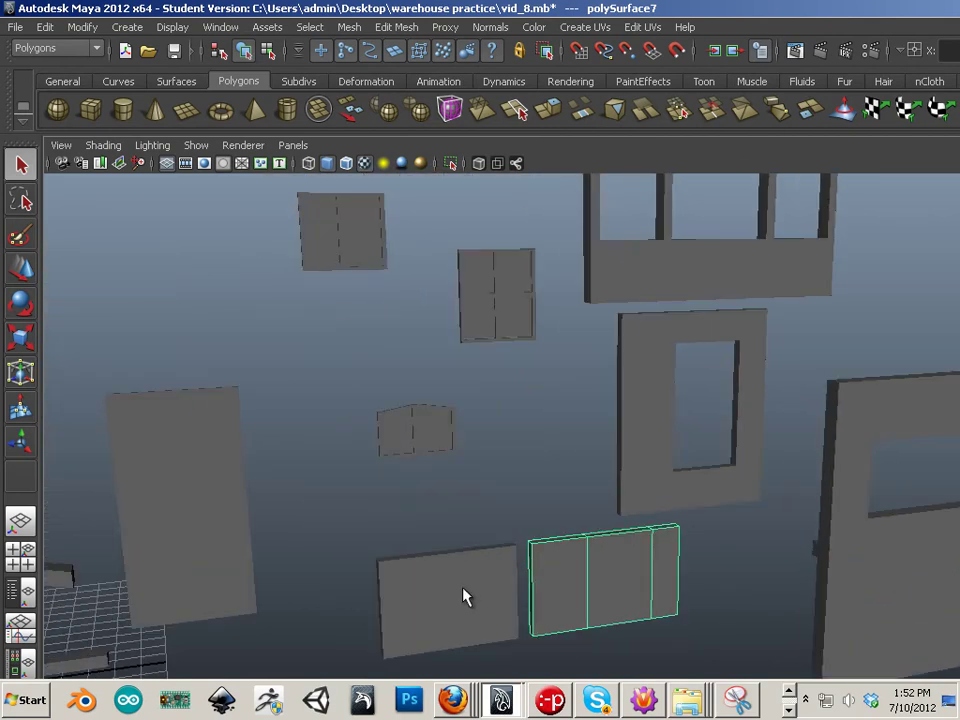
Step: Compare the two plain rectangular panels with the door-height opening wall by selecting all three together
left_click(463, 597)
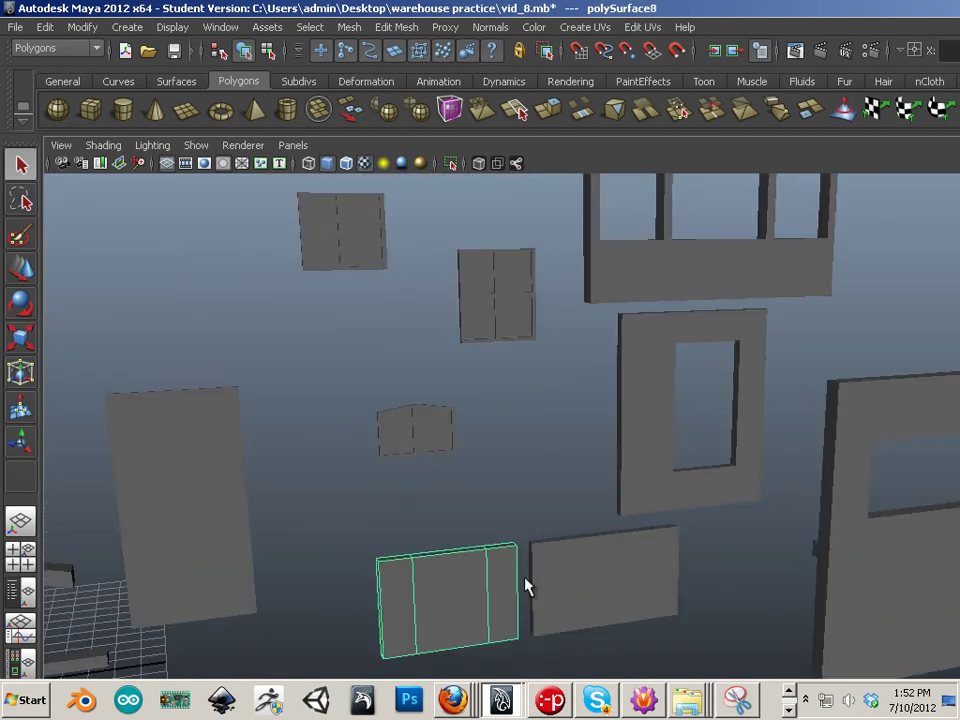
left_click(697, 505)
left_click_drag(557, 557, 541, 573)
left_click(533, 565)
left_click(574, 482)
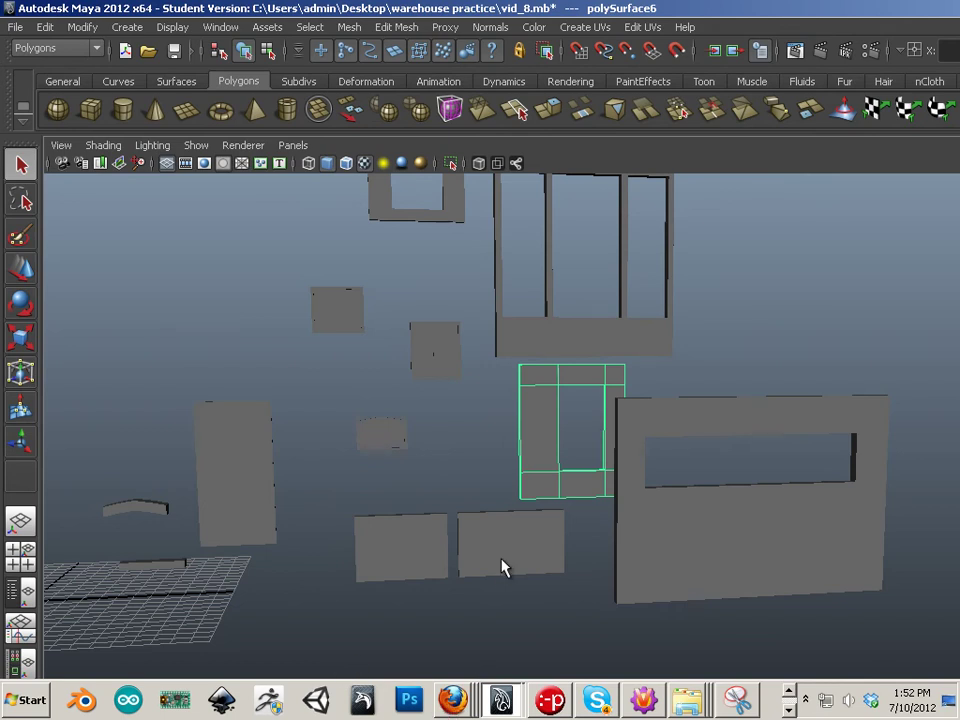
left_click(510, 530, "shift")
left_click(413, 517, "shift")
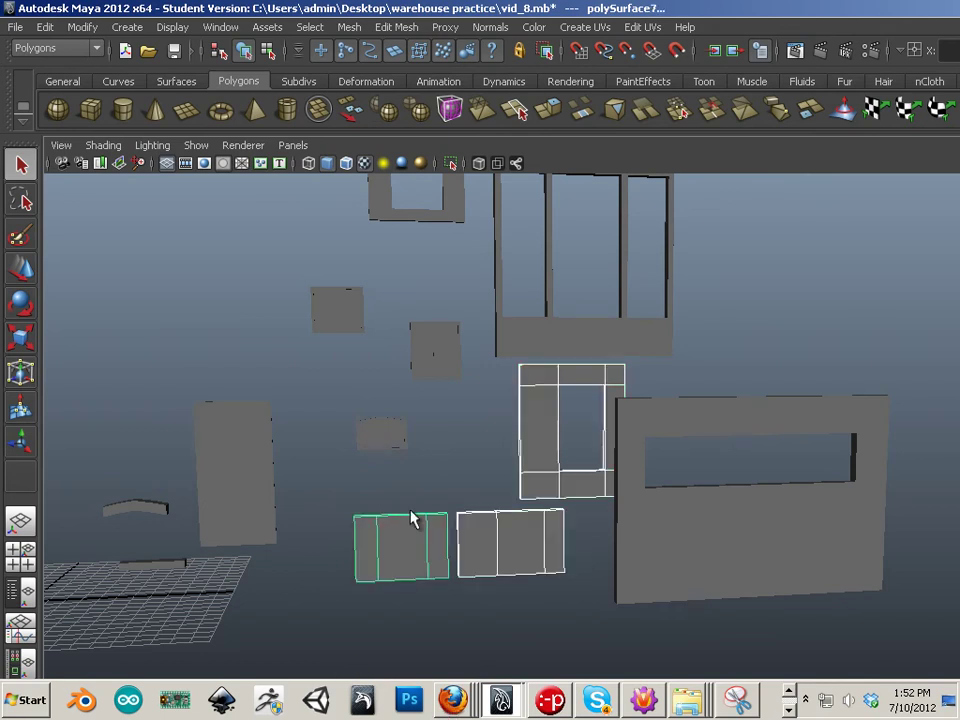
left_click_drag(461, 465, 497, 420)
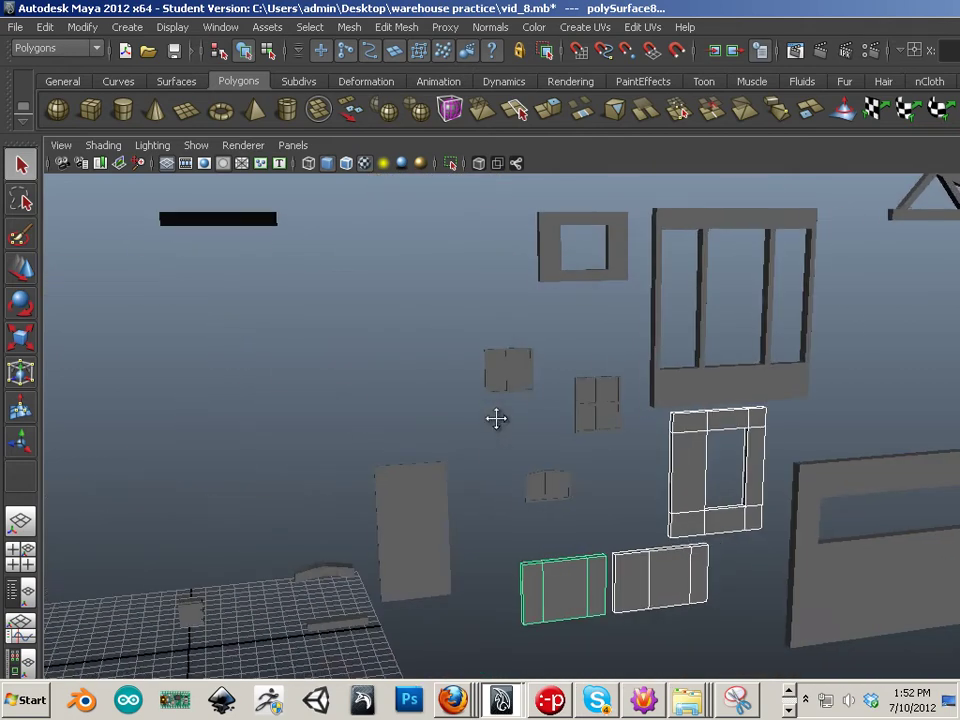
Step: Move the small square block across to the base of the tall panel
left_click(313, 546)
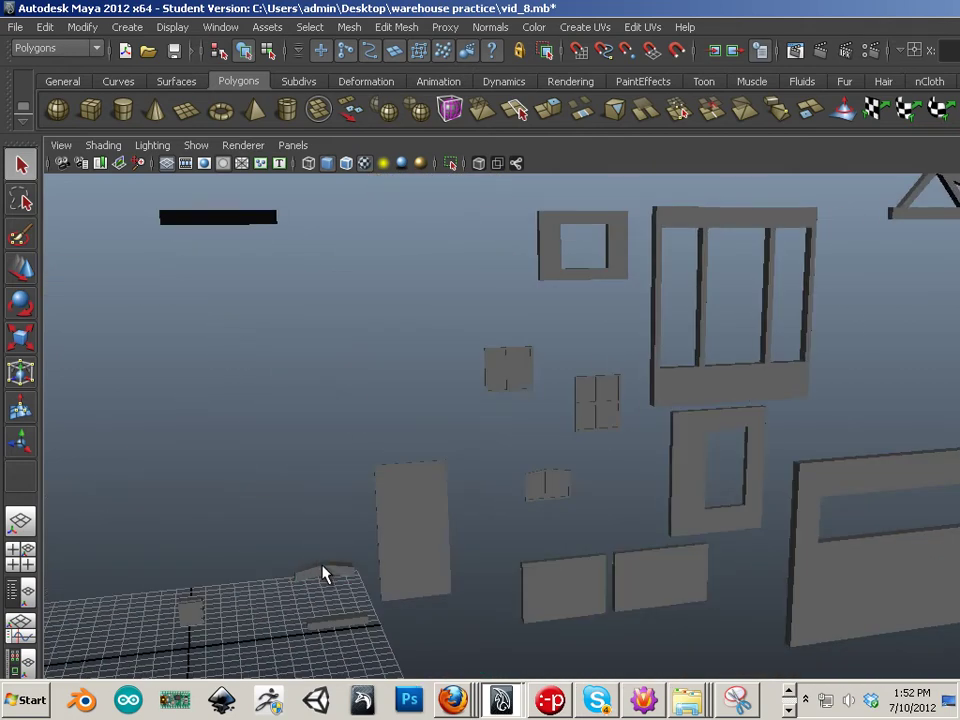
left_click_drag(376, 568, 346, 511)
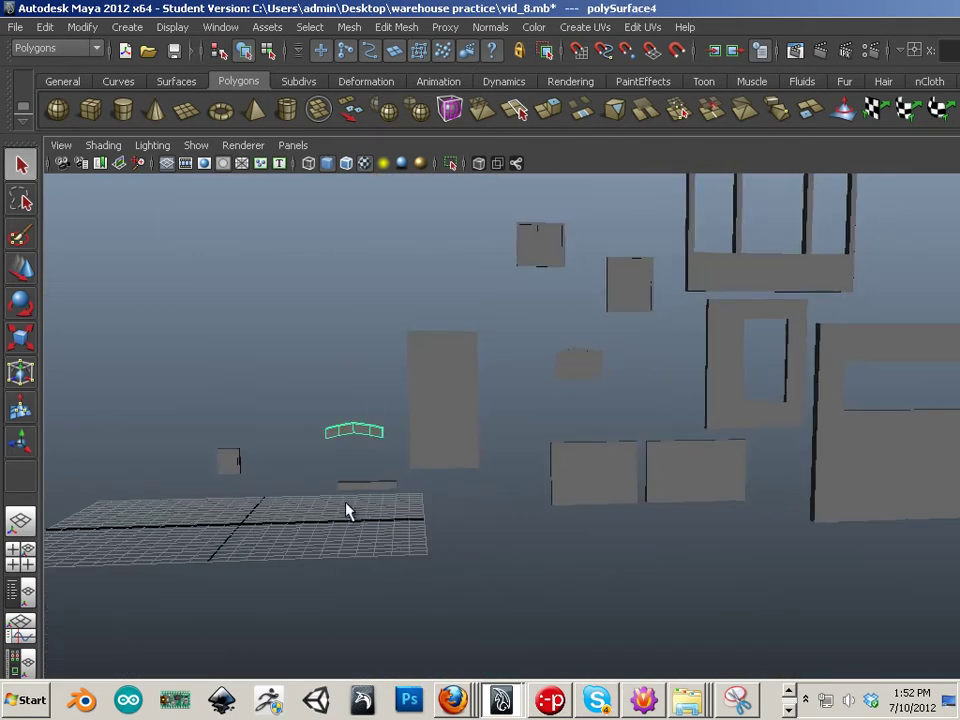
left_click(360, 486)
left_click(230, 465)
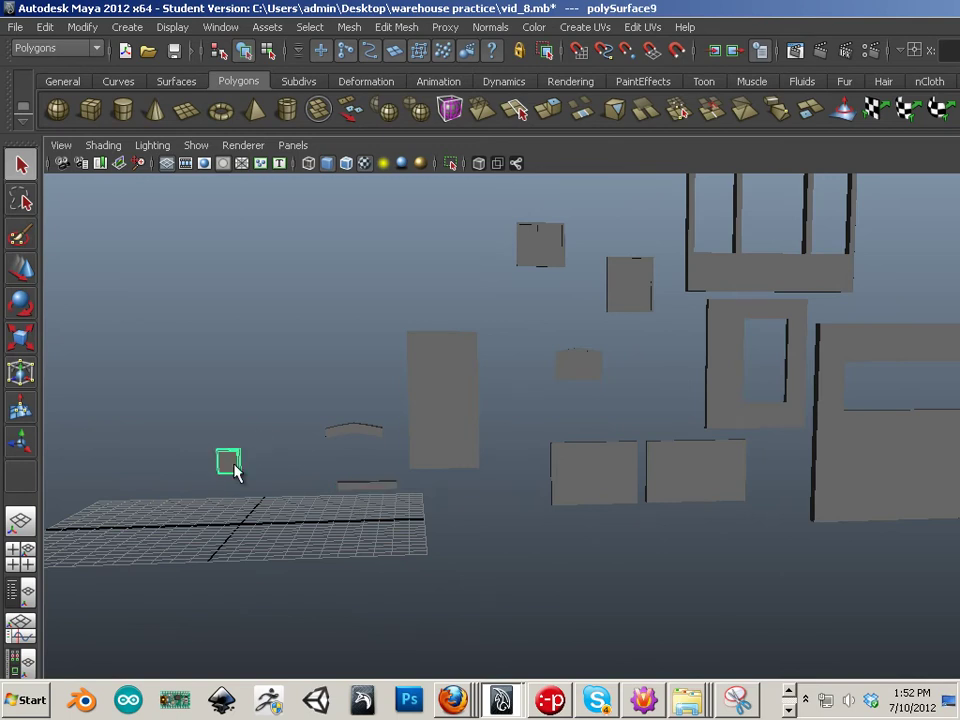
key("w")
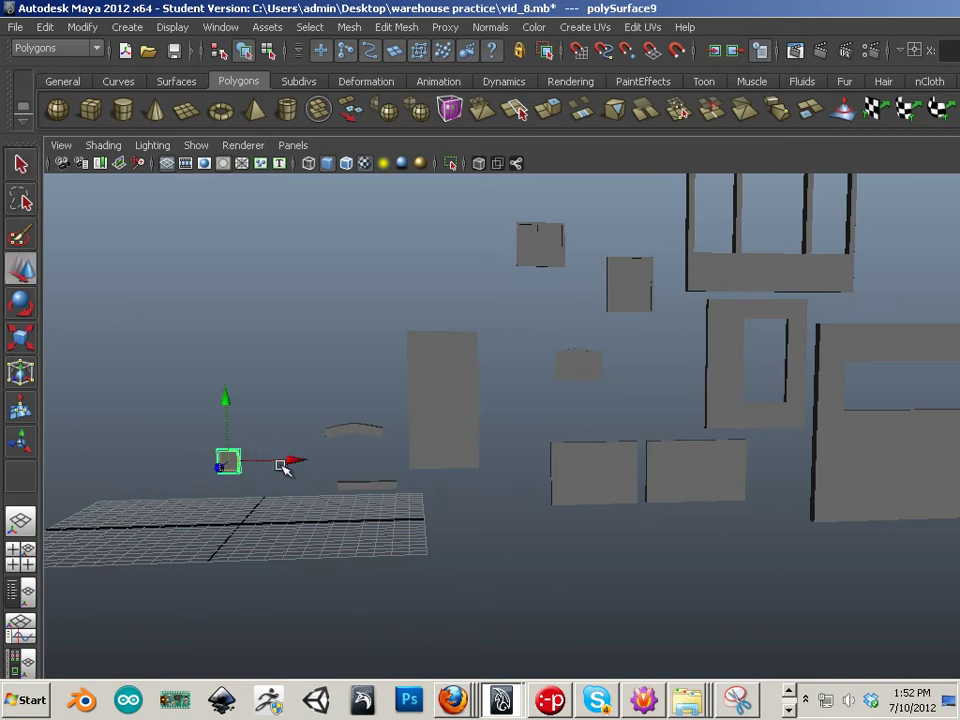
left_click_drag(481, 483, 481, 483)
left_click(236, 460)
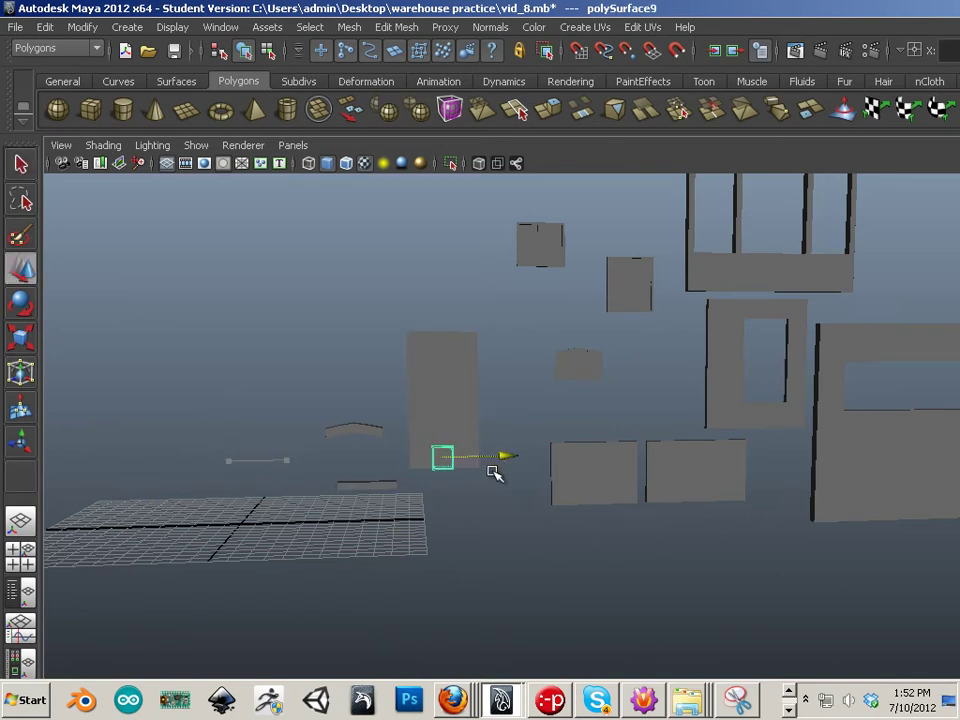
Step: Move the two plain rectangular panels over to the near side of the grid
left_click_drag(712, 540, 712, 540)
left_click_drag(662, 484, 130, 435)
left_click_drag(270, 388, 109, 357)
left_click_drag(714, 487, 678, 564)
Step: Move the wall with the tall opening and the small square-opening wall over to the two panels by the grid
left_click(686, 435)
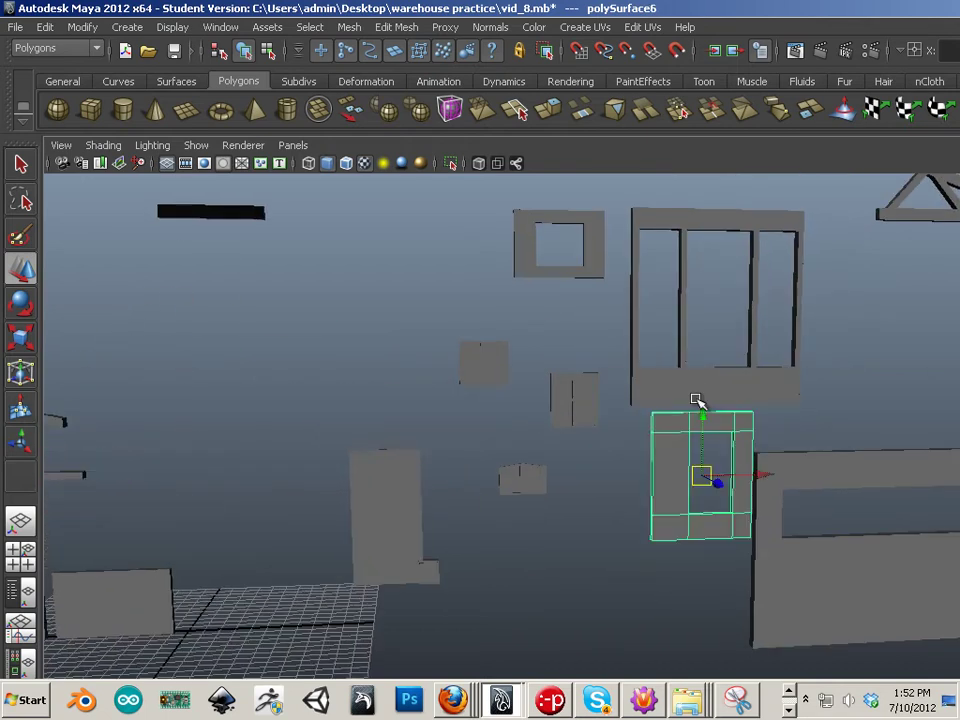
left_click_drag(731, 484, 568, 319)
left_click(585, 265)
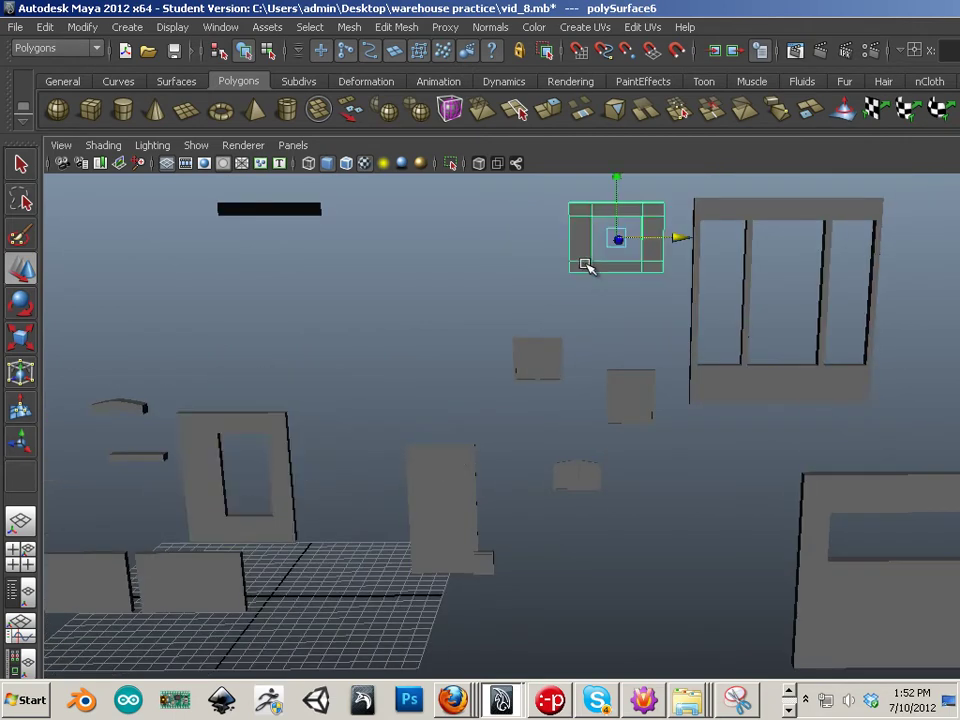
left_click_drag(667, 240, 529, 442)
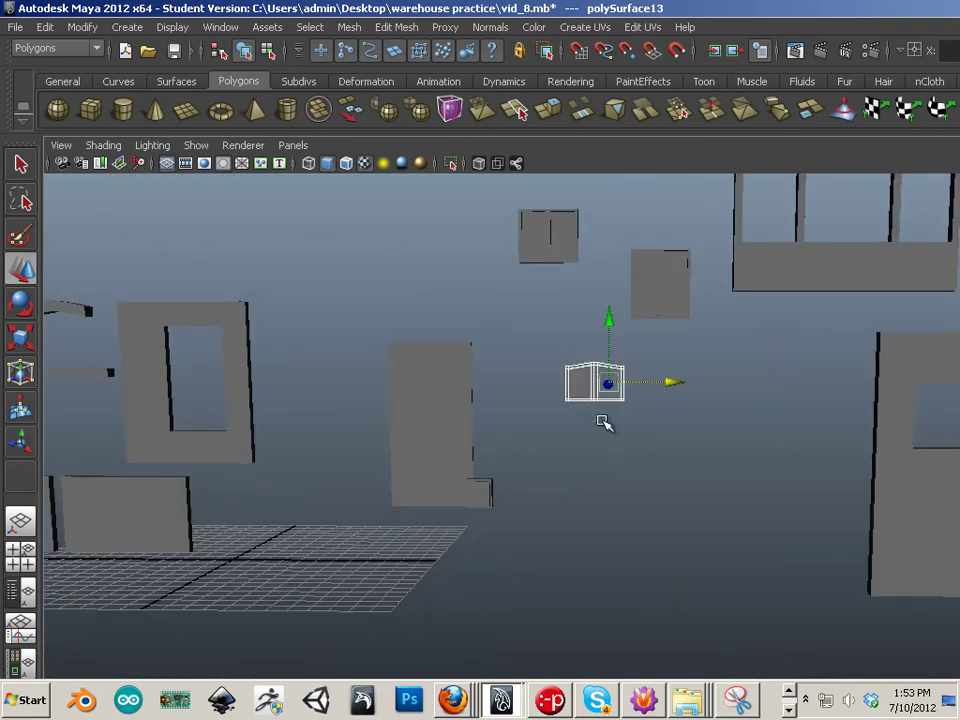
Step: Raise the arched window above the two rectangular windows and place the small square block beside it
left_click_drag(603, 423, 586, 494)
left_click(573, 445)
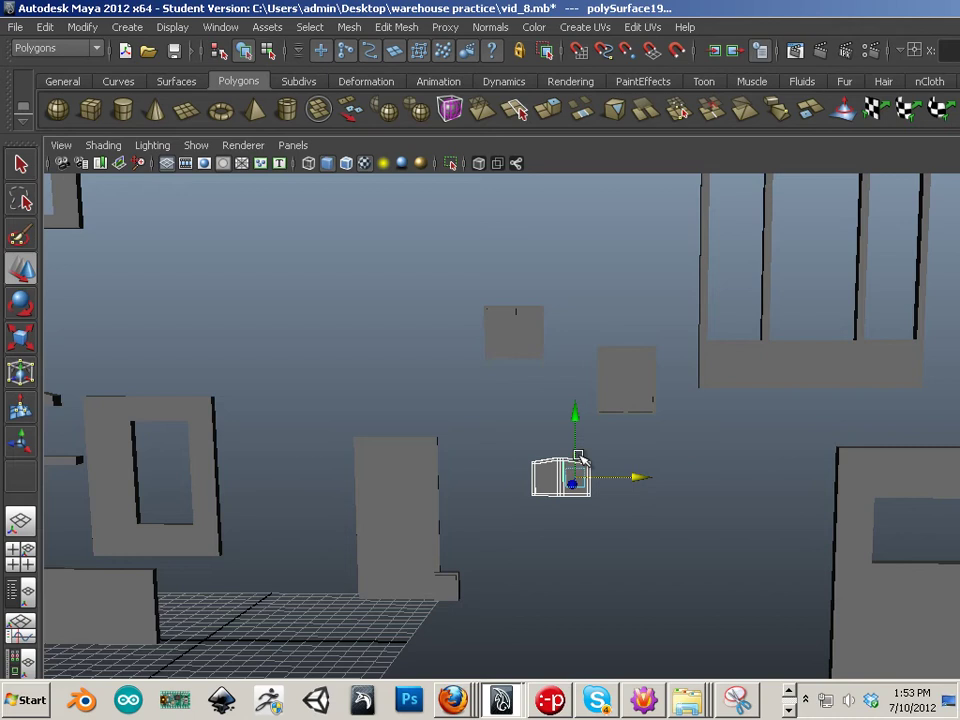
left_click_drag(578, 456, 602, 182)
left_click_drag(396, 476, 585, 572)
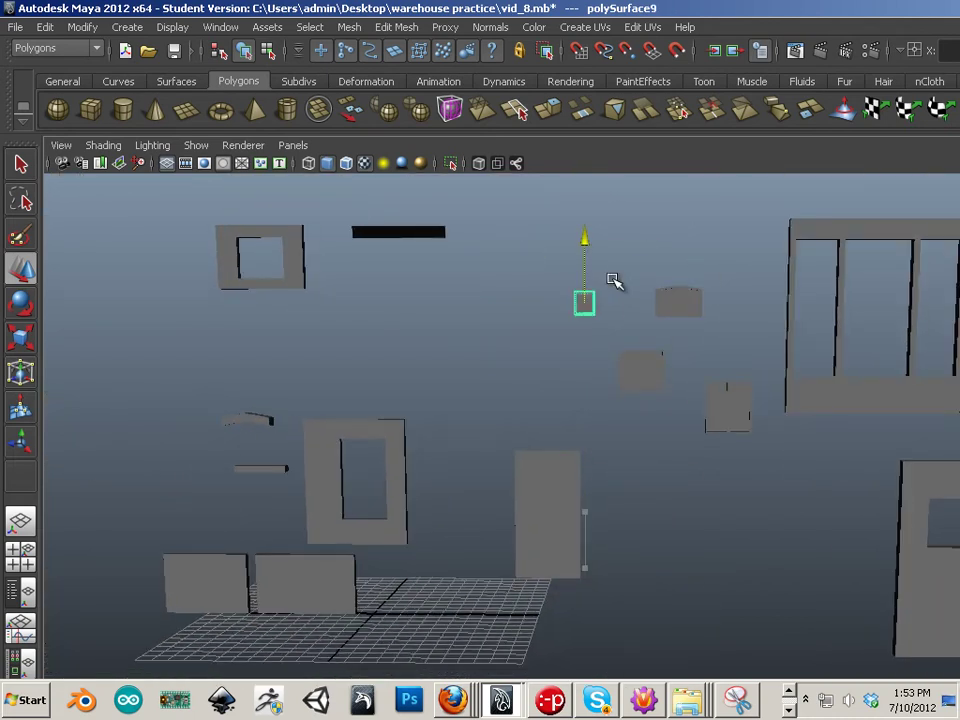
left_click_drag(614, 281, 522, 323)
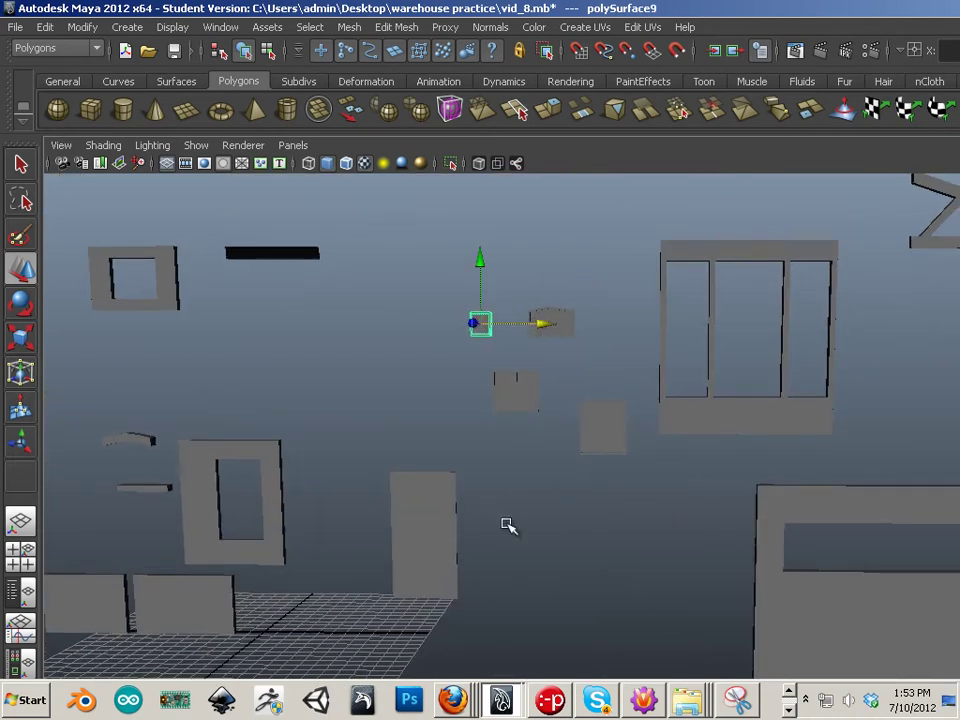
Step: Move the tall plain panel beside the large wall with the wide opening, below the three-opening frame
left_click(431, 551)
key("ctrl+d")
left_click_drag(431, 551, 459, 394)
left_click(446, 371)
left_click_drag(435, 313, 717, 517)
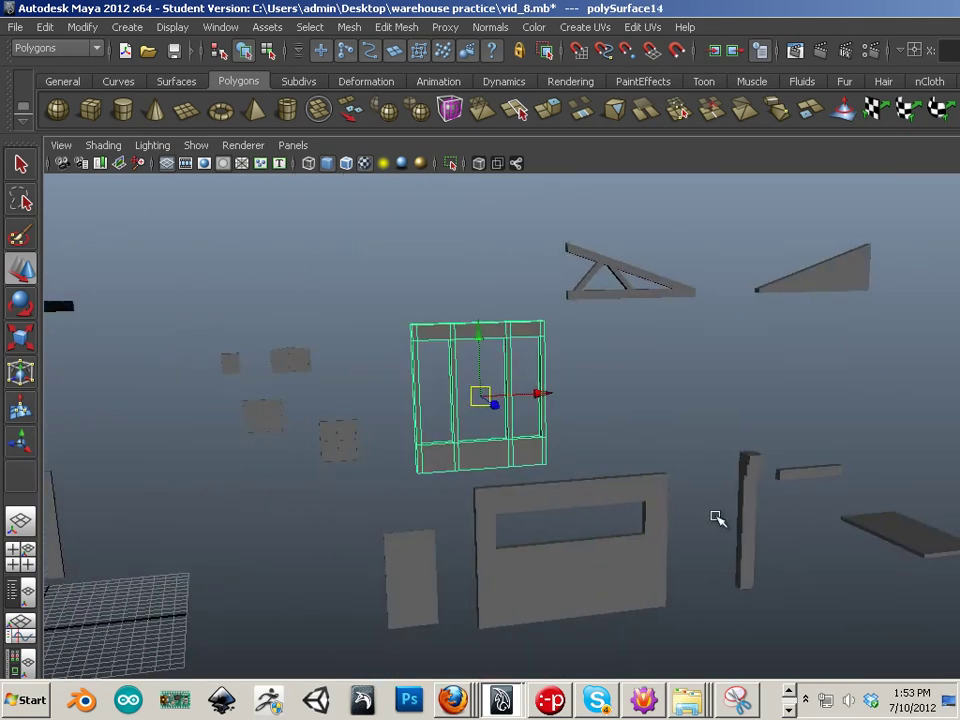
Step: Move the tall pillar and the low stepped block next to each other at the edge of the grid
left_click(748, 540)
left_click_drag(762, 572, 500, 505)
left_click(575, 475)
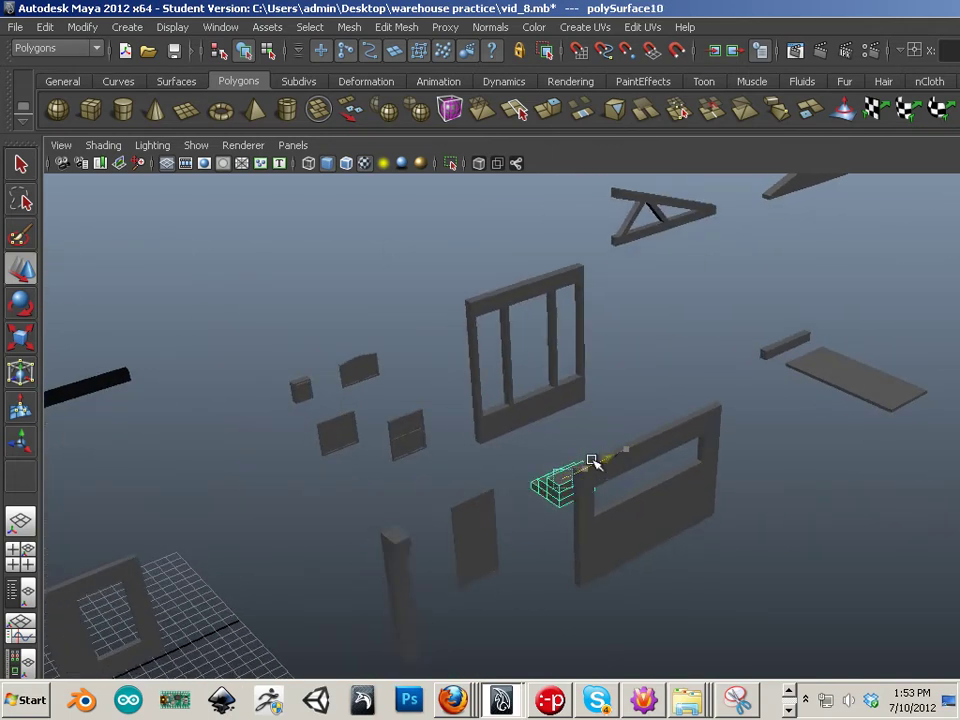
left_click_drag(592, 462, 690, 520)
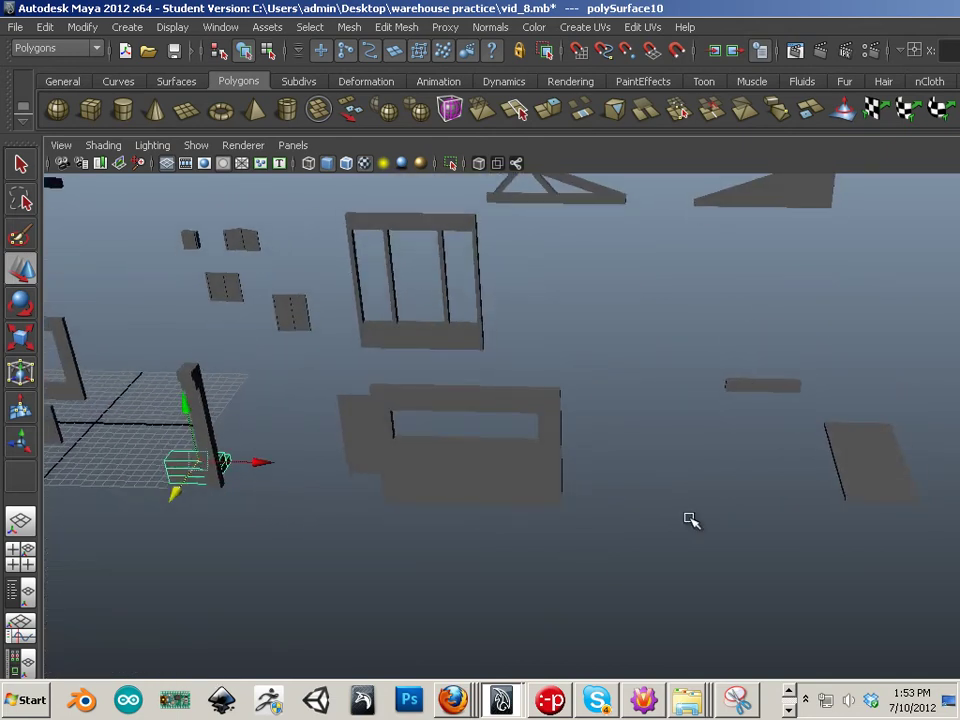
Step: Move the short horizontal beam to the end of the large wall and place the solid gable beside the roof truss
left_click(757, 388)
left_click_drag(812, 386, 600, 470)
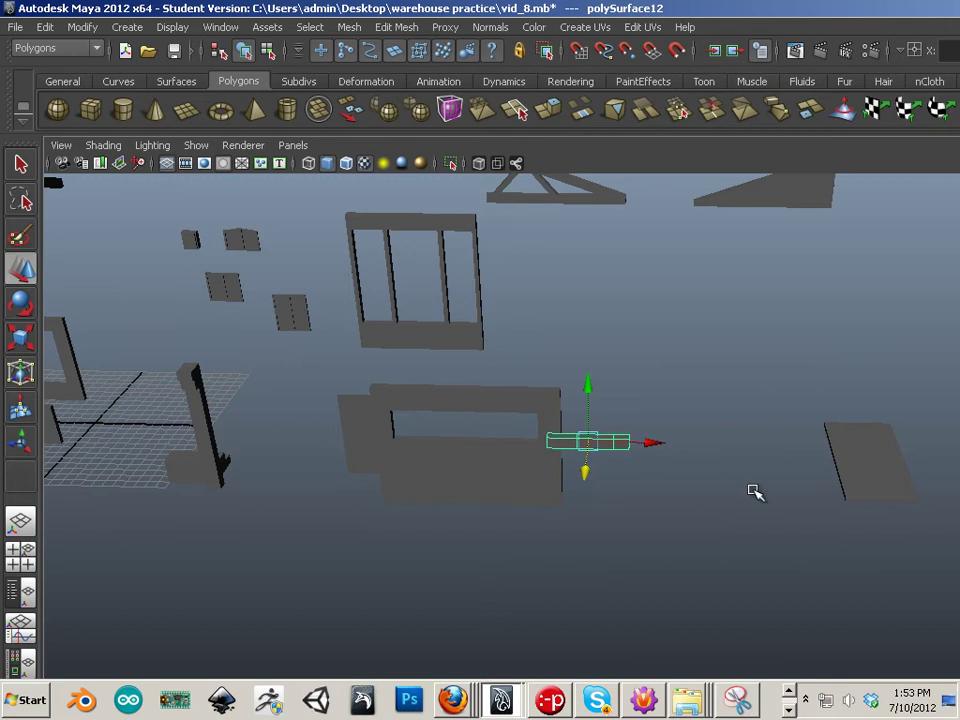
left_click_drag(755, 492, 718, 480)
left_click(798, 253)
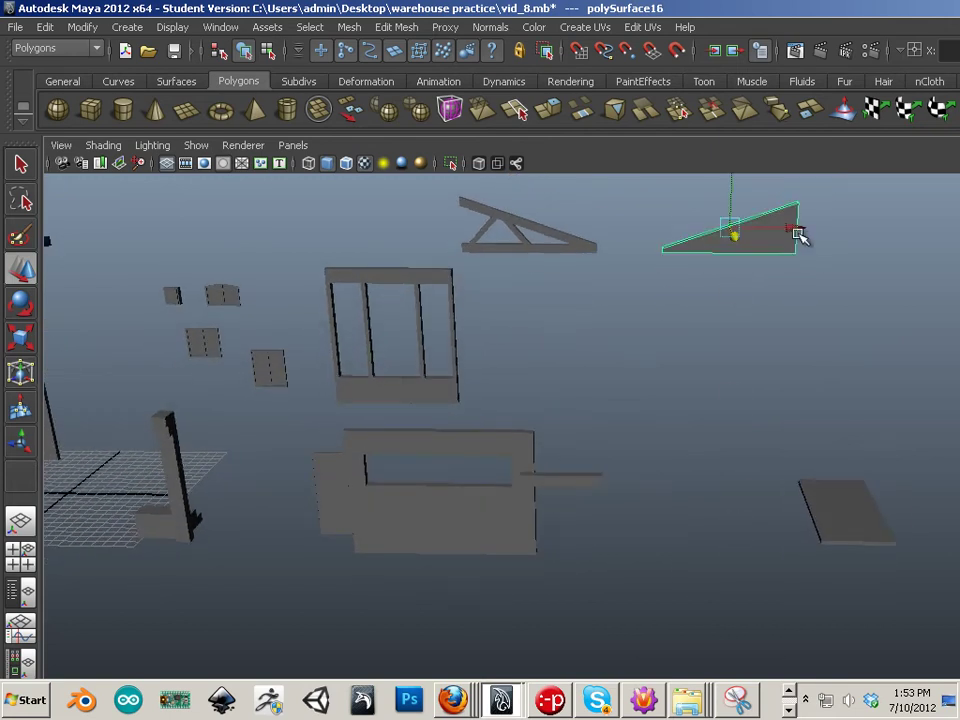
left_click_drag(799, 234, 443, 433)
Step: Bring the flat slab closer to the other pieces and raise it level with the gable and roof truss
left_click(890, 557)
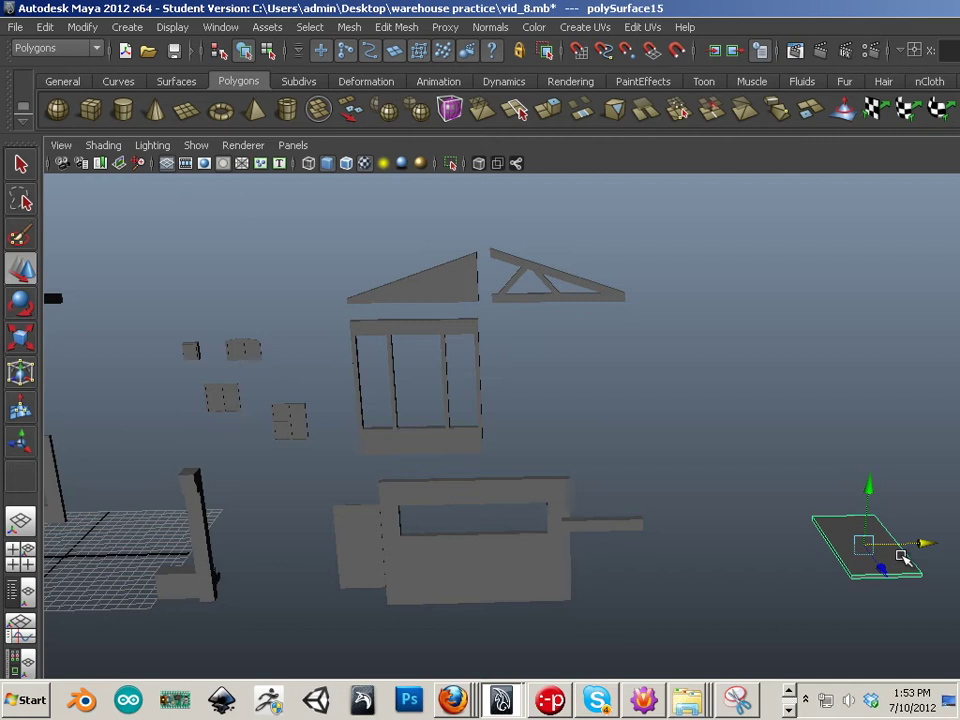
left_click_drag(885, 556, 778, 578)
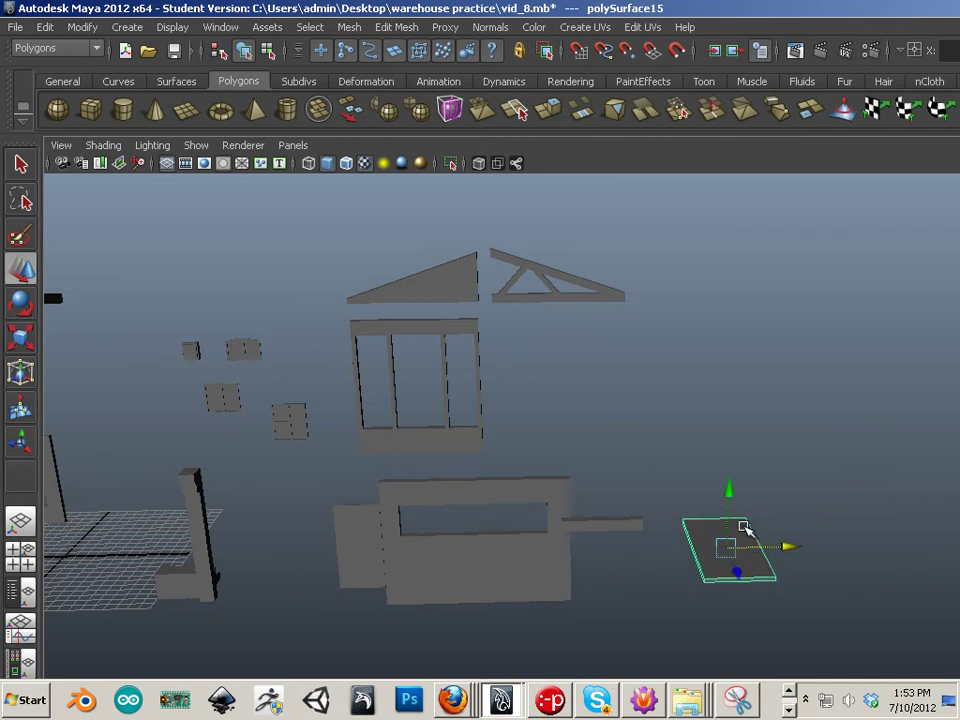
left_click_drag(728, 523, 756, 272)
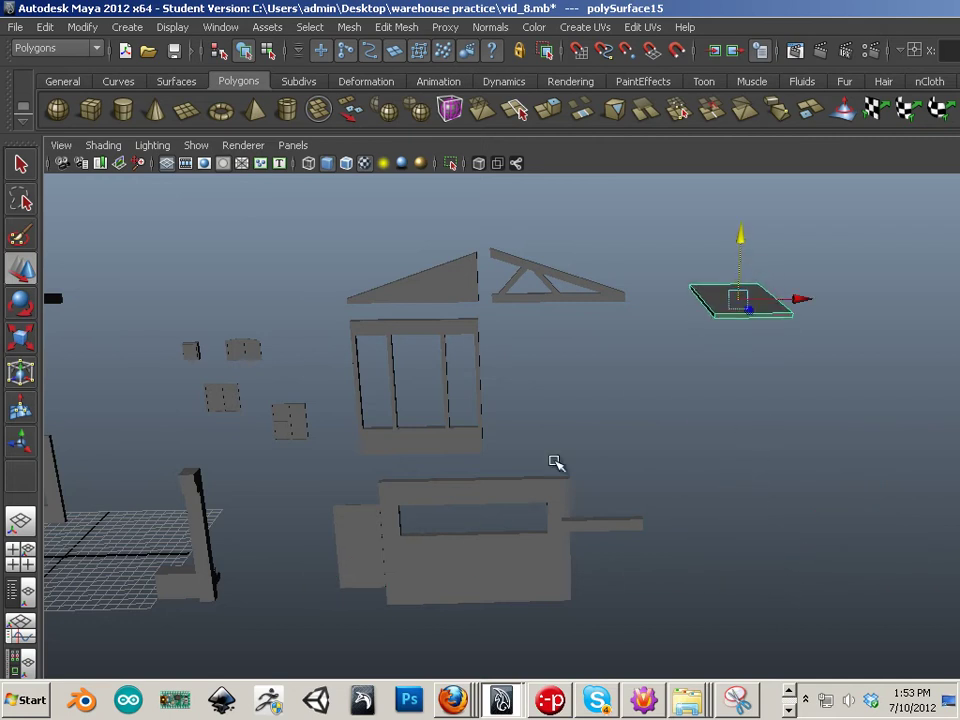
Step: Shift the pillar clear of the low block and box-select the groups of pieces around the grid and large wall
left_click_drag(555, 461, 360, 537)
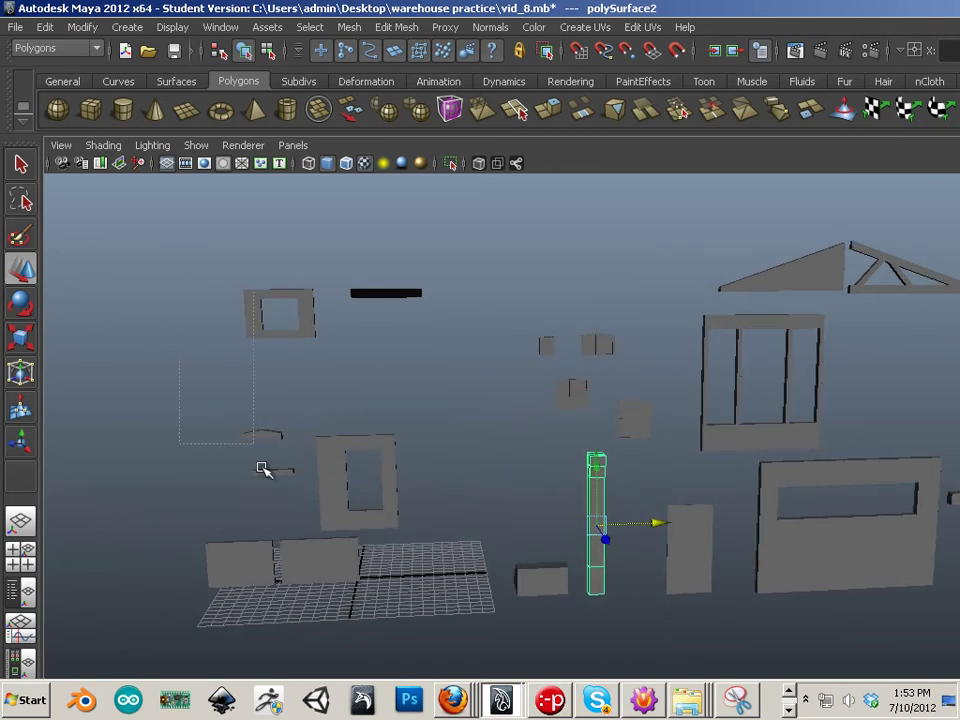
left_click_drag(262, 469, 349, 622)
left_click_drag(627, 507, 554, 518)
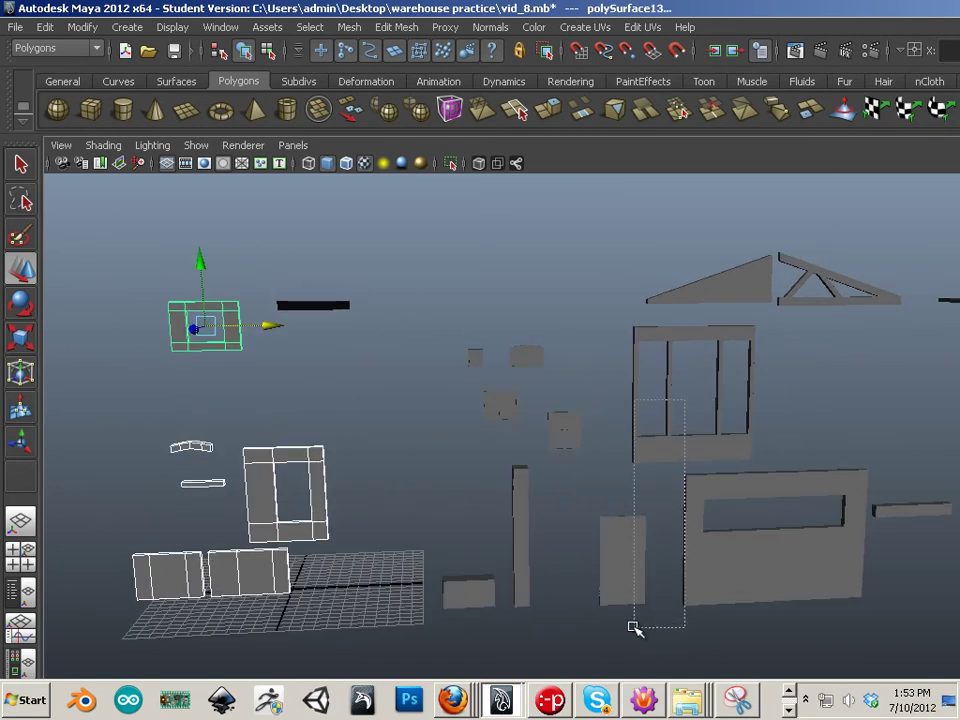
left_click_drag(632, 627, 652, 630)
left_click_drag(482, 616, 472, 620)
left_click_drag(551, 583, 483, 582)
Step: Move the small windows and square block together to the area below the flat slab
left_click_drag(481, 451, 956, 429)
left_click_drag(836, 457, 645, 459)
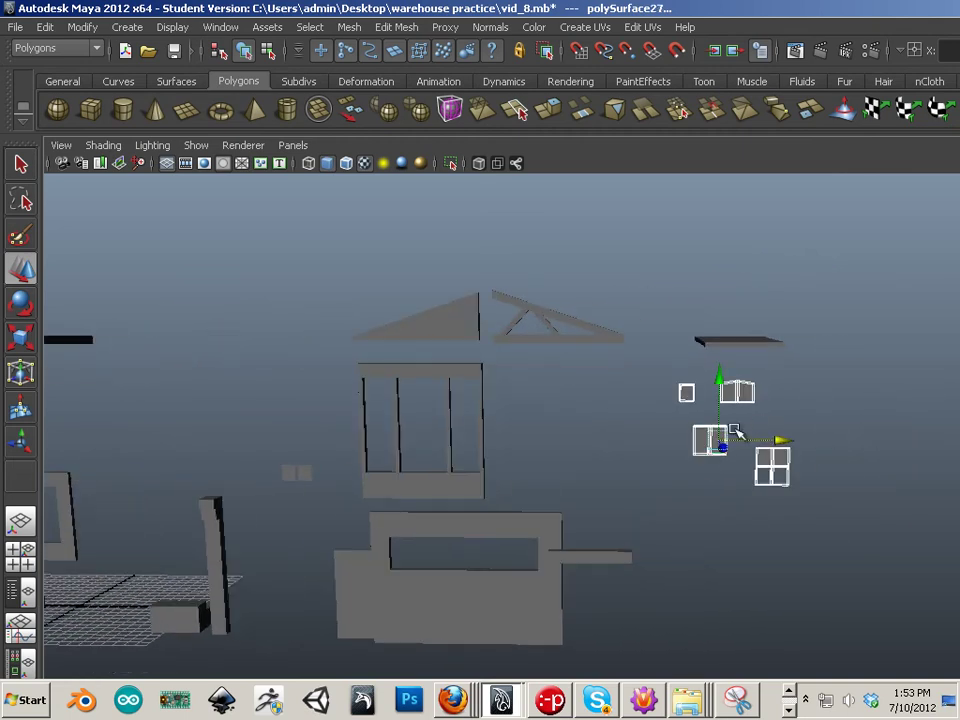
left_click_drag(735, 430, 805, 433)
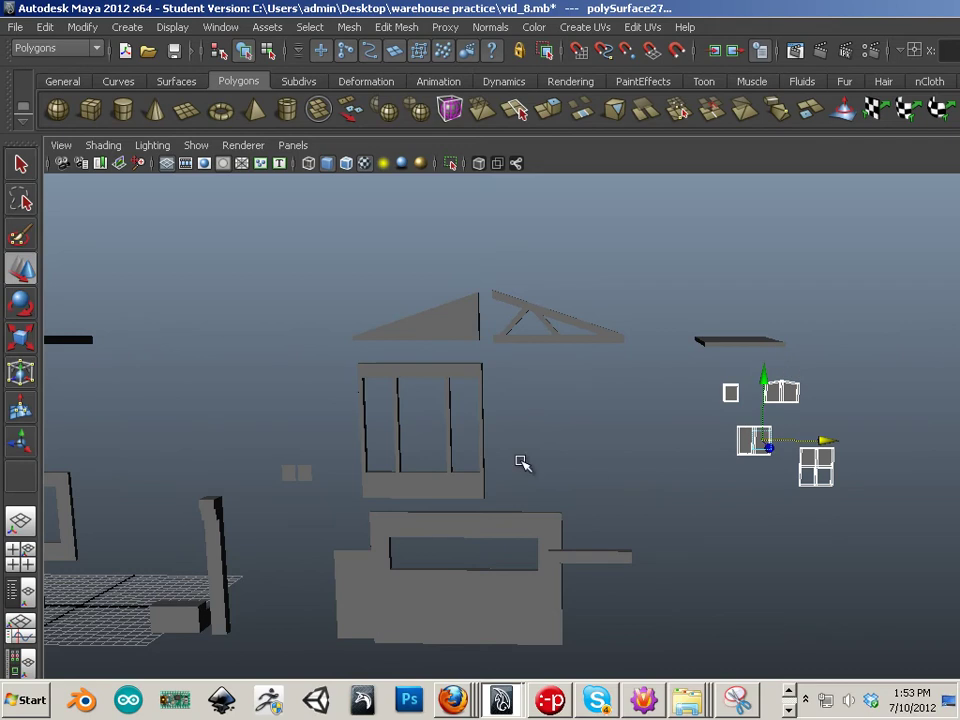
Step: Review the part groups by selecting the gable, truss and three-opening frame, followed by the wall pieces and trims around the grid
left_click_drag(522, 463, 654, 452)
left_click(600, 381)
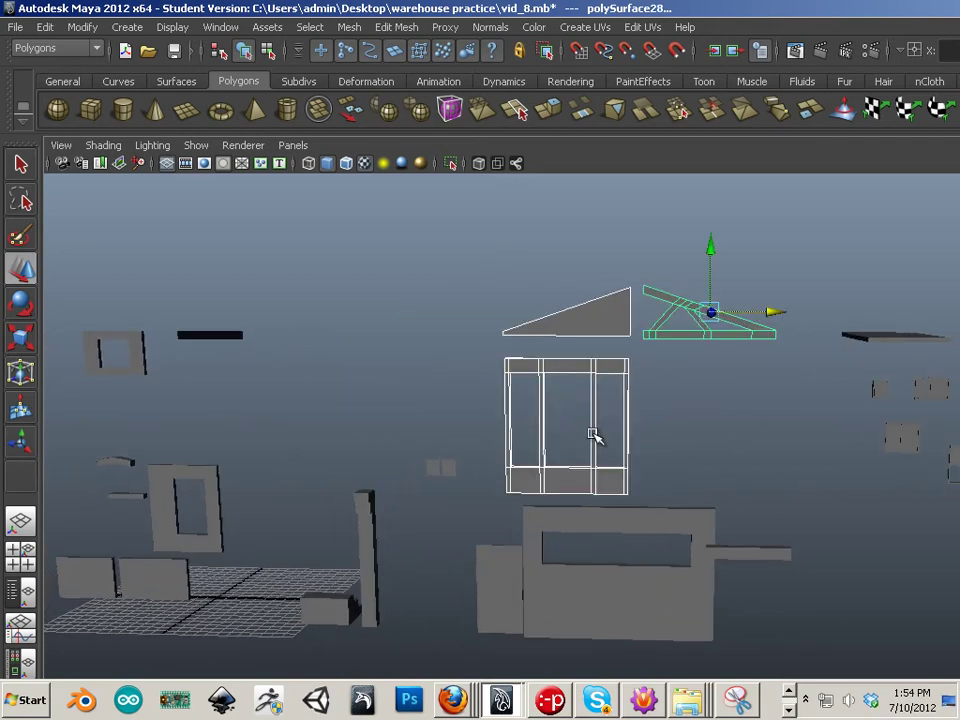
mouse_move(593, 437)
left_mouse_down()
mouse_move(609, 424)
mouse_move(669, 426)
mouse_move(615, 437)
mouse_move(590, 455)
left_mouse_up()
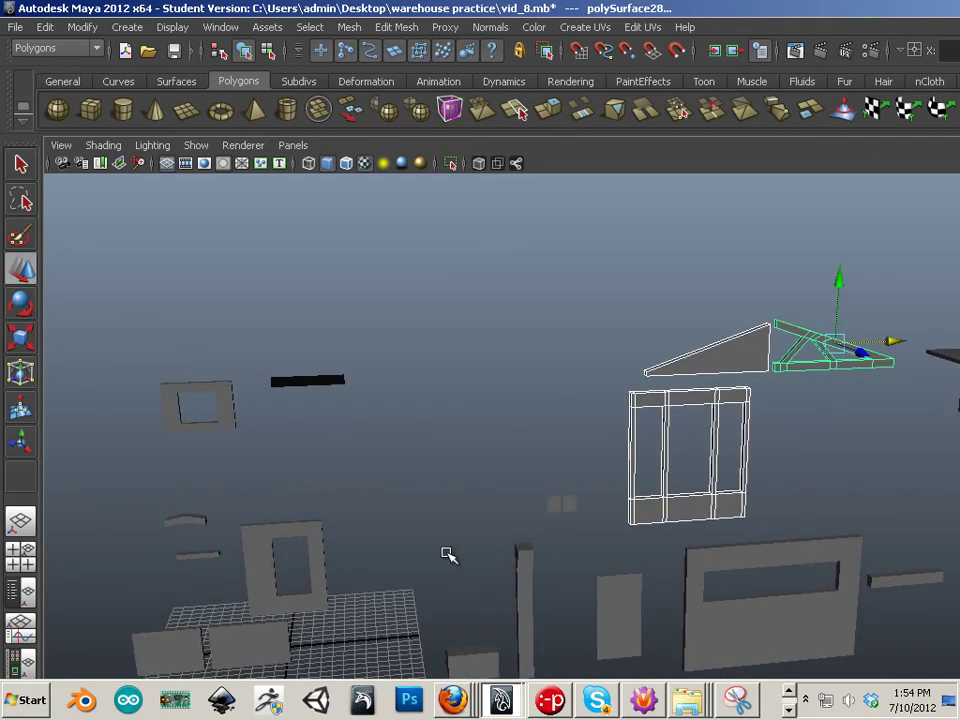
mouse_move(447, 554)
left_mouse_down()
mouse_move(499, 459)
mouse_move(394, 508)
mouse_move(418, 527)
mouse_move(383, 553)
mouse_move(456, 538)
left_mouse_up()
left_click_drag(422, 287, 270, 649)
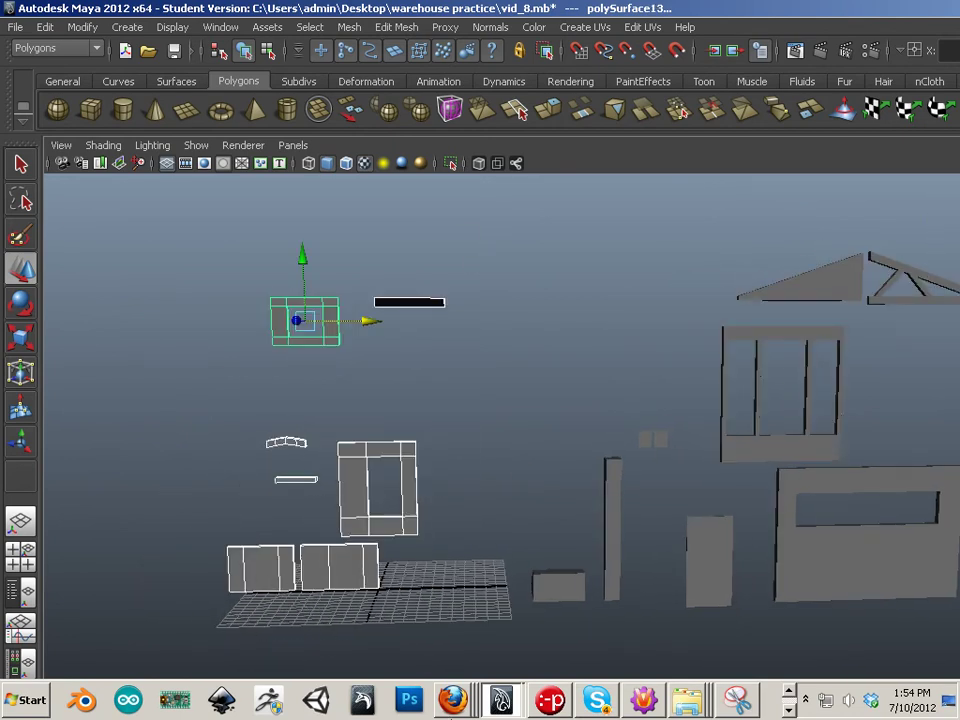
Step: Switch to the Google window in Firefox
mouse_move(459, 708)
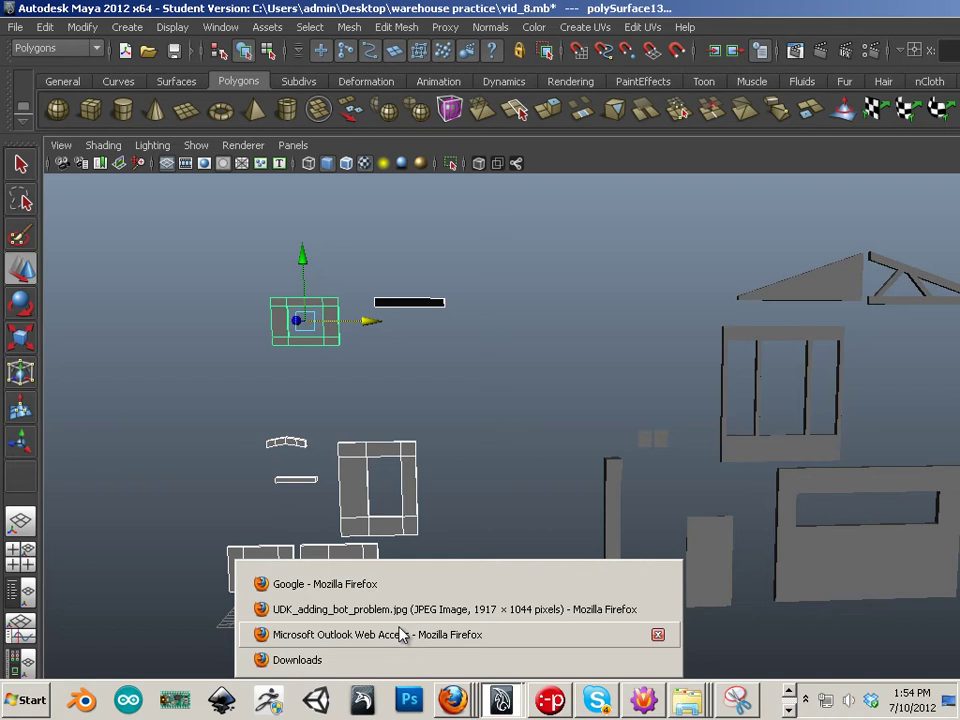
left_click(381, 588)
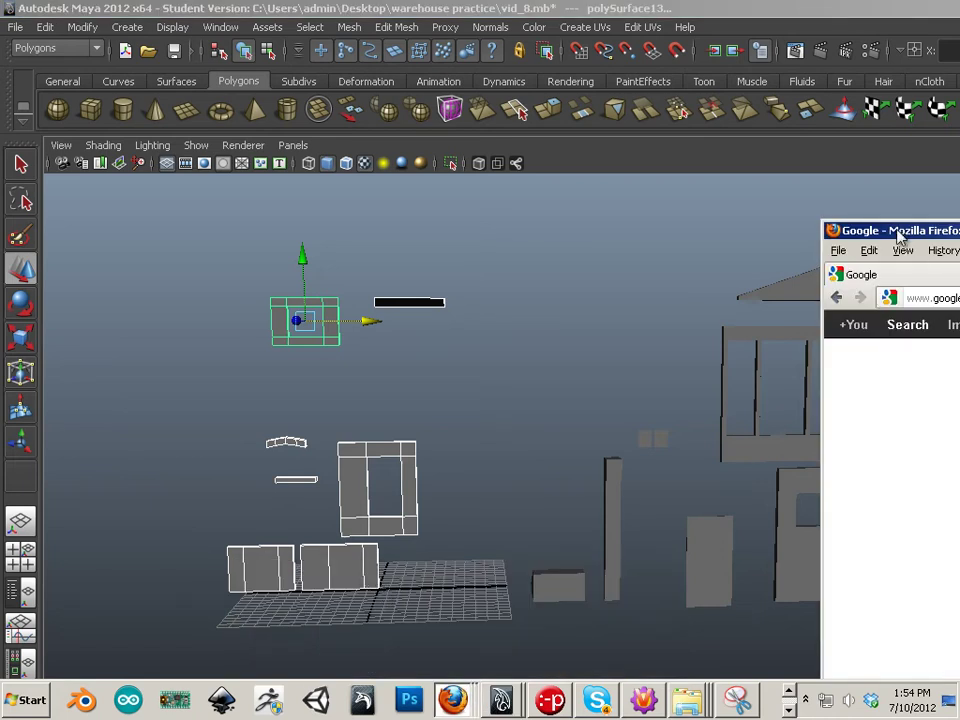
Step: Search Google for "brick texture" and maximise the browser window
left_click_drag(899, 236, 105, 152)
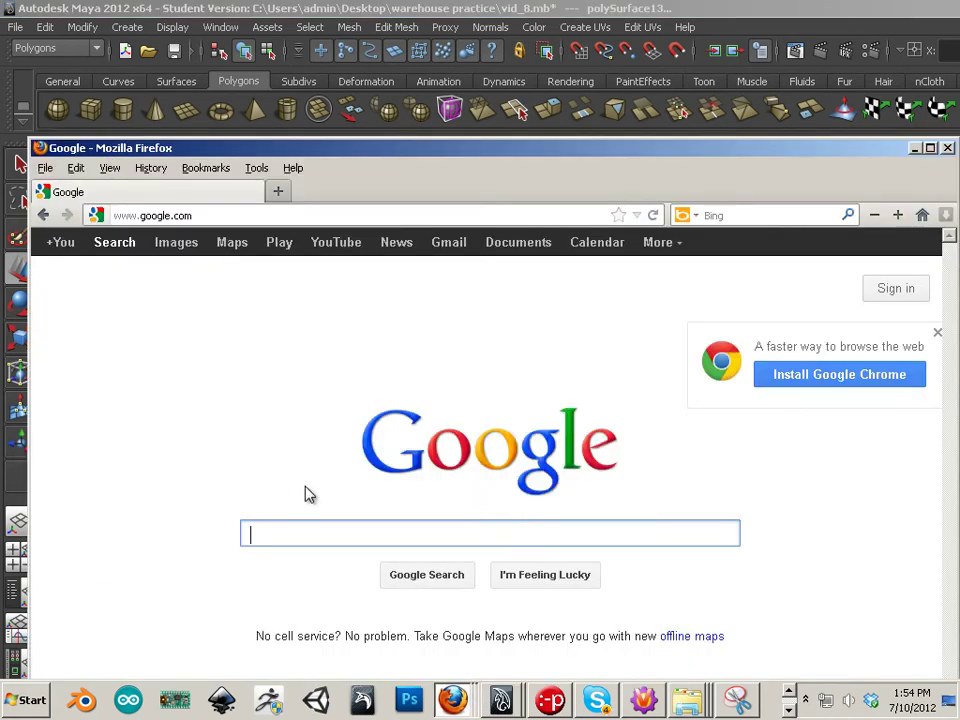
type("brick")
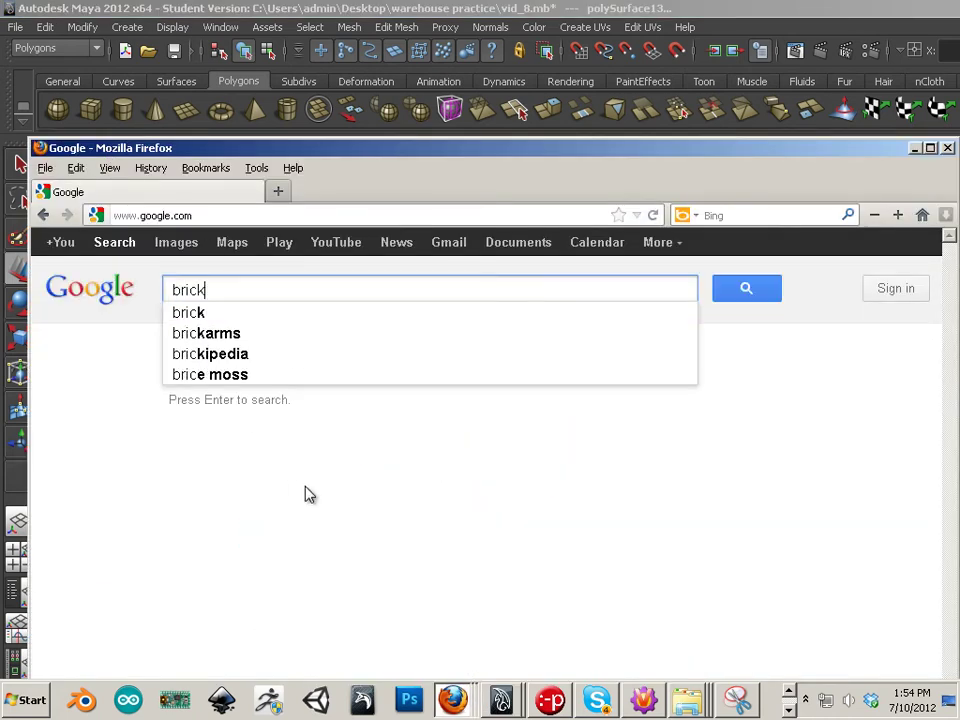
type(" texture")
key("Return")
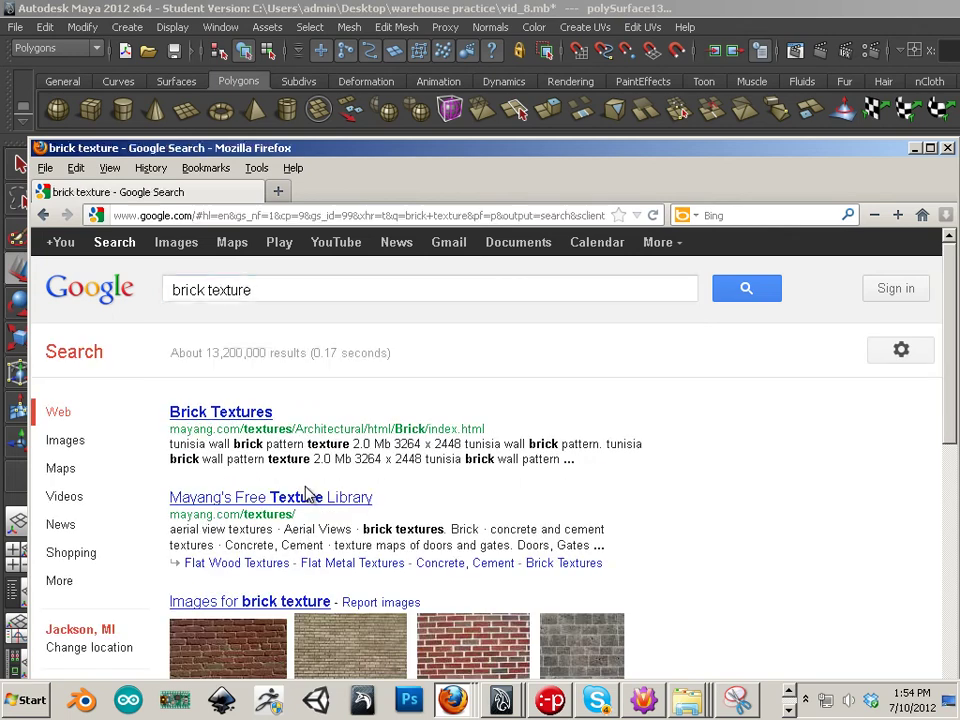
left_click_drag(397, 155, 383, 41)
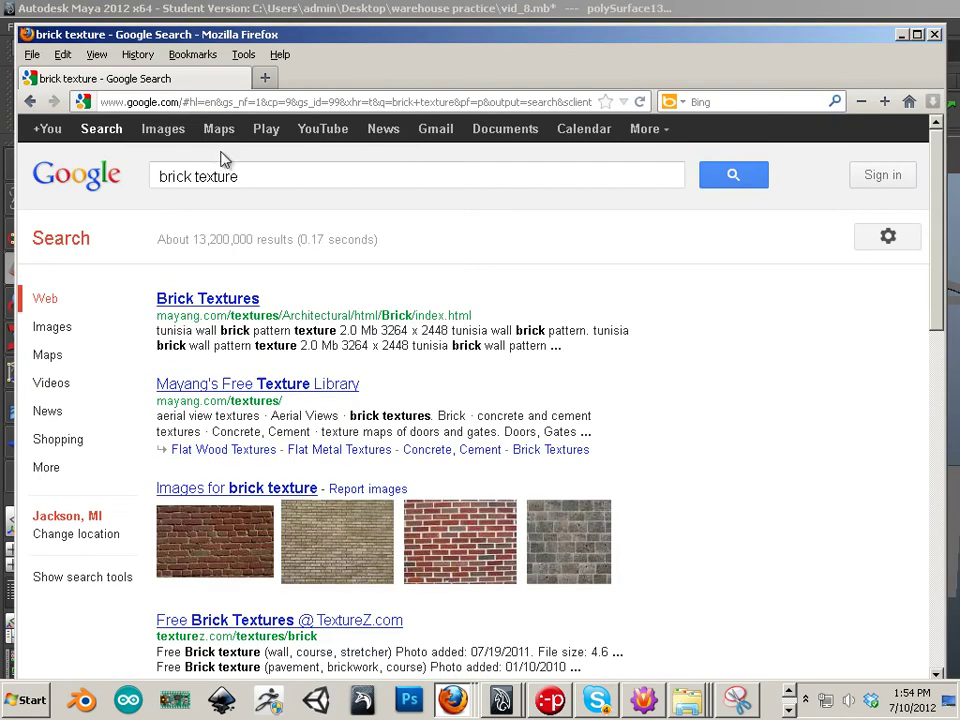
left_click_drag(365, 74, 355, 2)
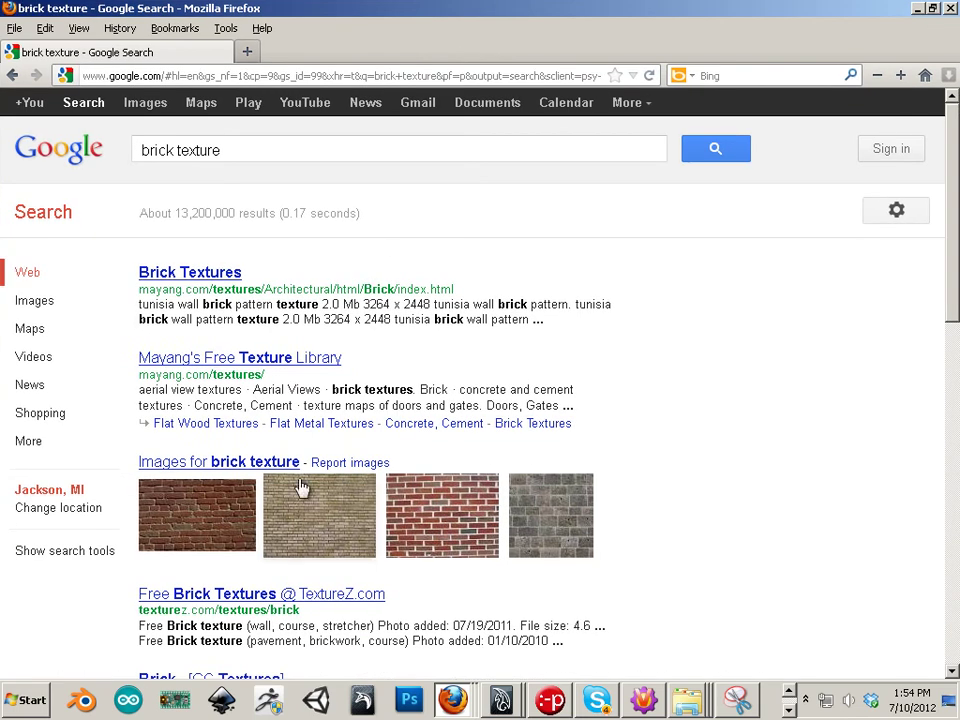
Step: Show the image results for the brick texture search and limit them to sizes larger than 15 MP (4480×3360)
left_click(28, 302)
scroll(128, 445, "down", 5)
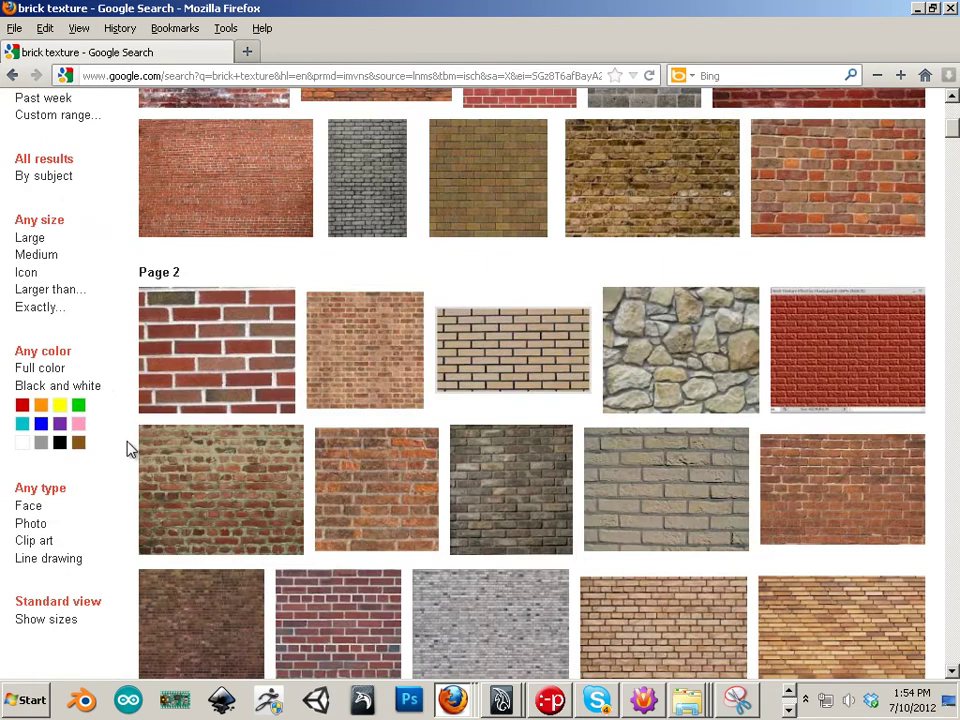
scroll(137, 487, "down", 5)
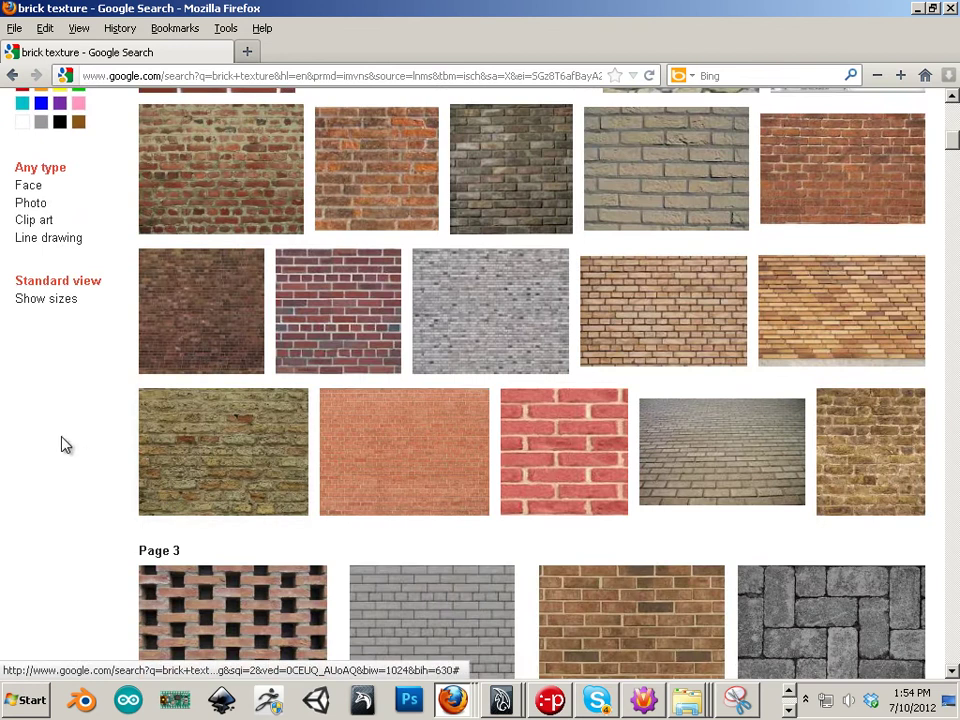
scroll(62, 444, "up", 5)
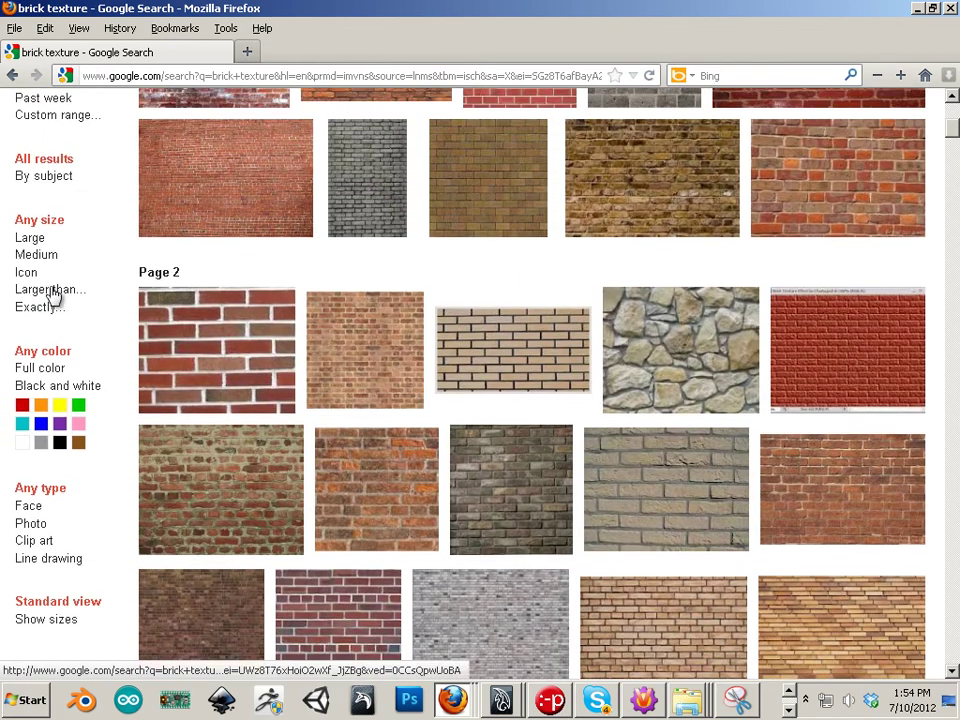
scroll(52, 294, "up", 7)
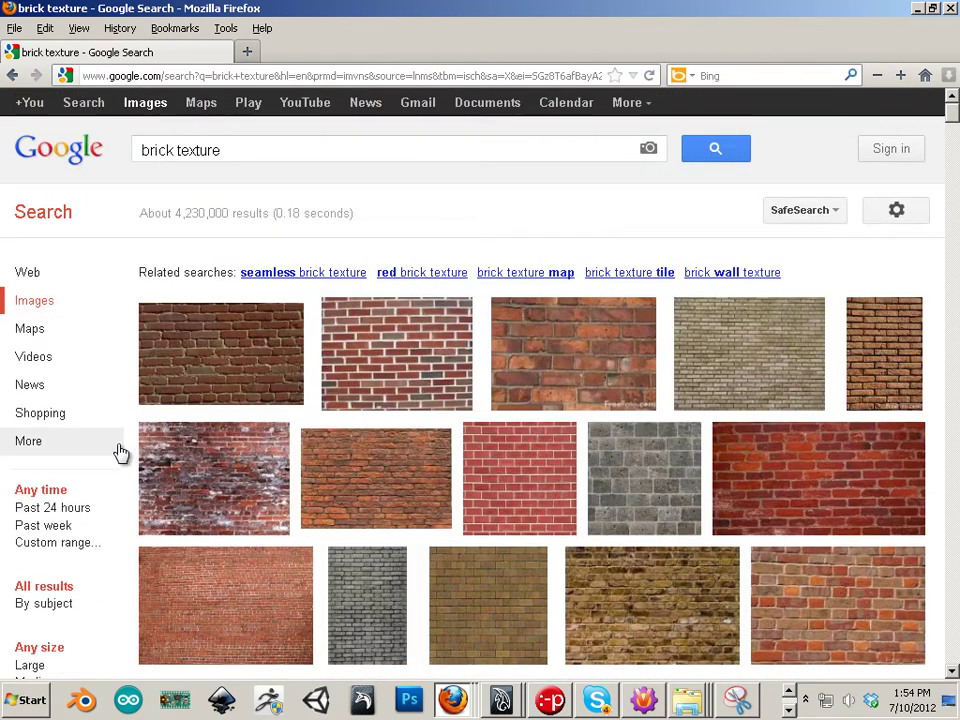
scroll(120, 452, "down", 5)
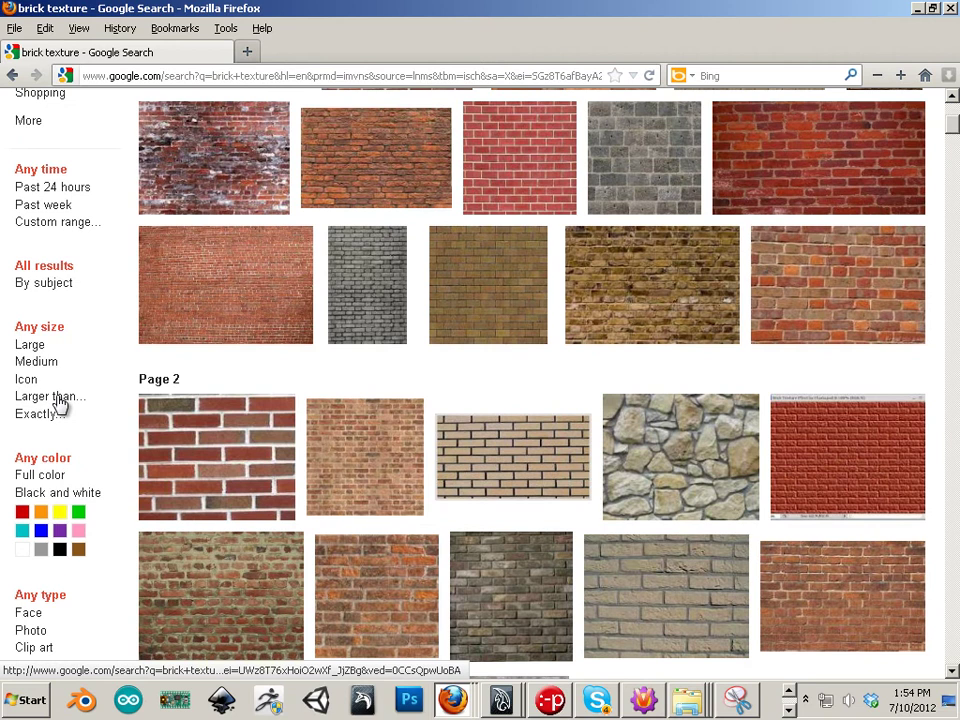
left_click(52, 397)
left_click(95, 419)
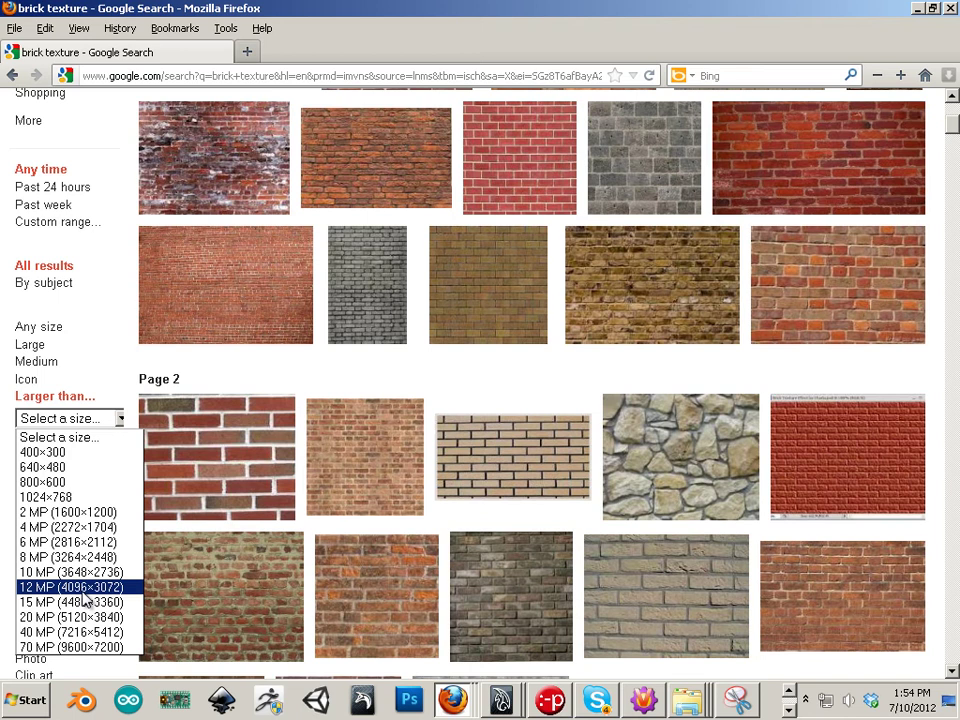
left_click(82, 602)
Step: Browse the filtered results and open the orange and grey brick wall image Brick_wall_close-up_view.jpg at full size
scroll(386, 561, "down", 4)
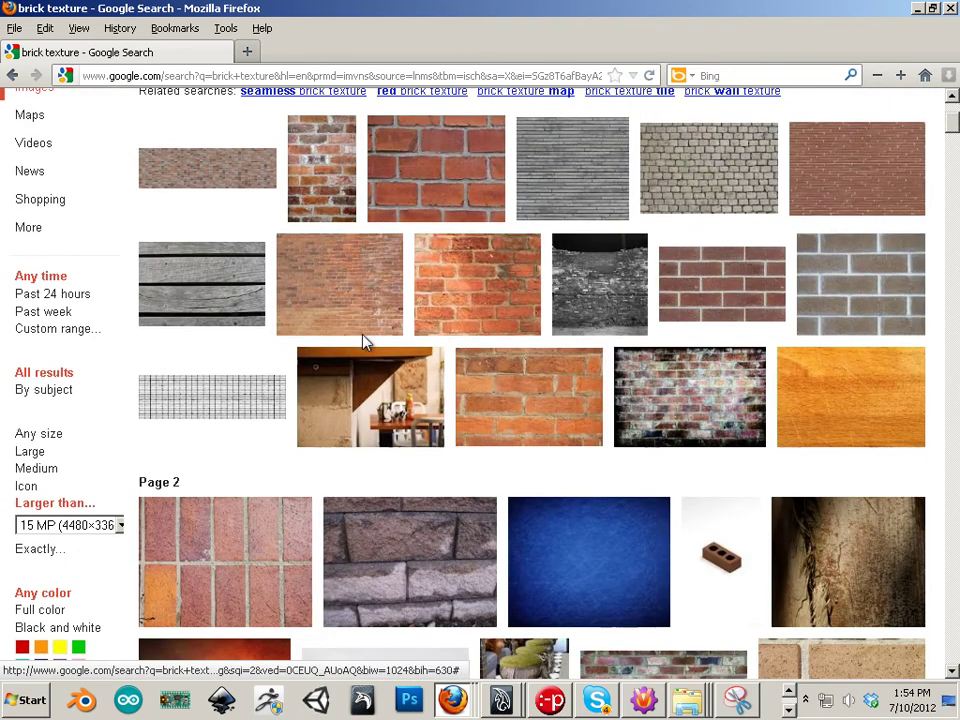
scroll(364, 341, "down", 9)
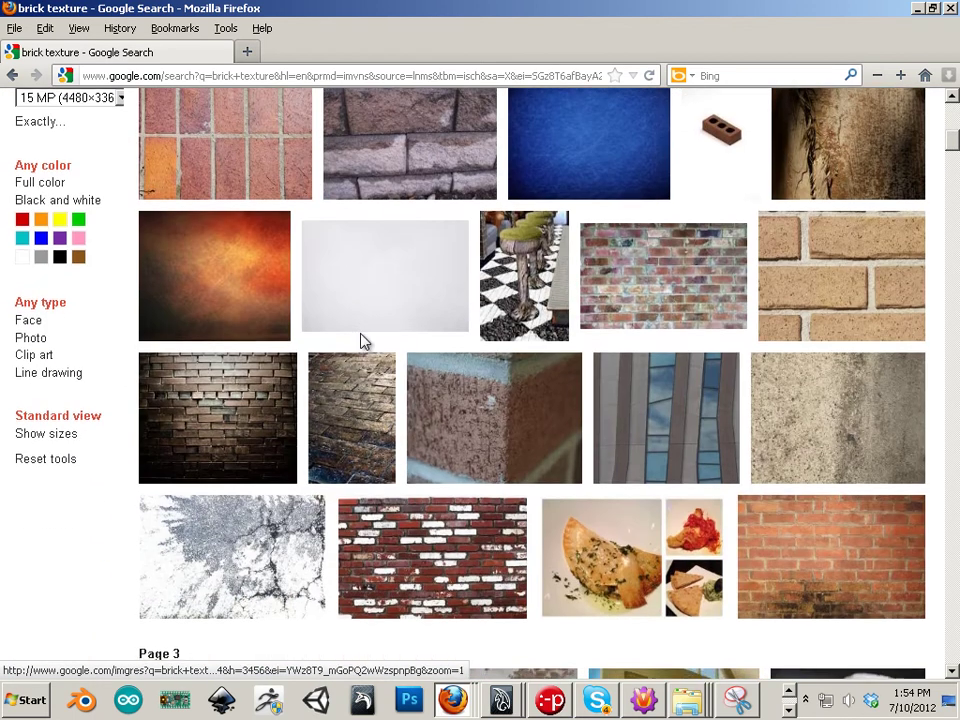
scroll(362, 342, "down", 5)
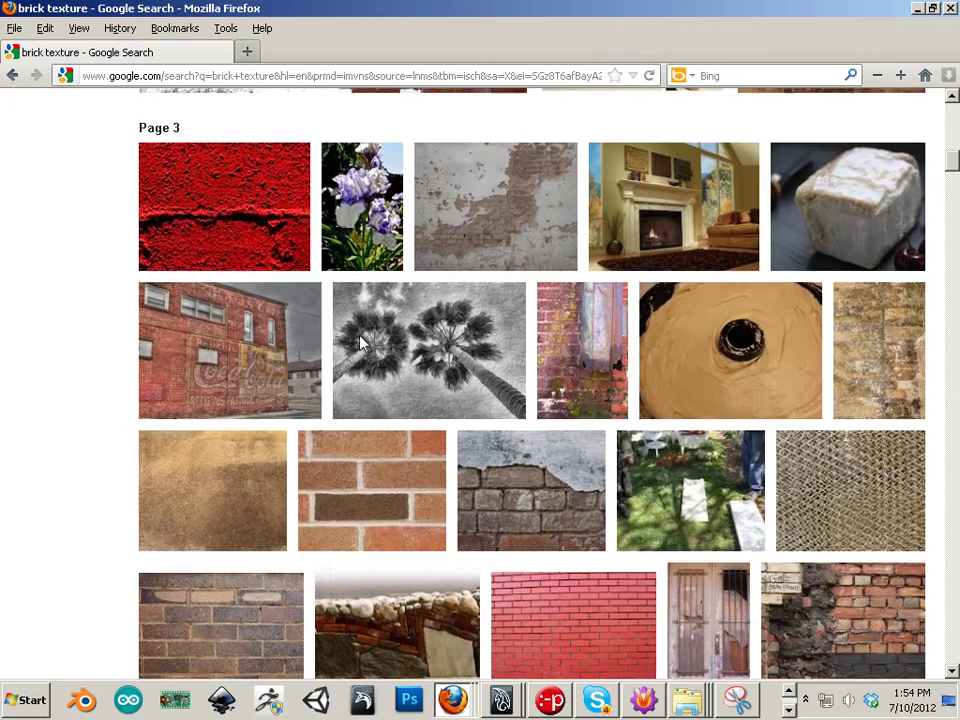
scroll(362, 343, "down", 8)
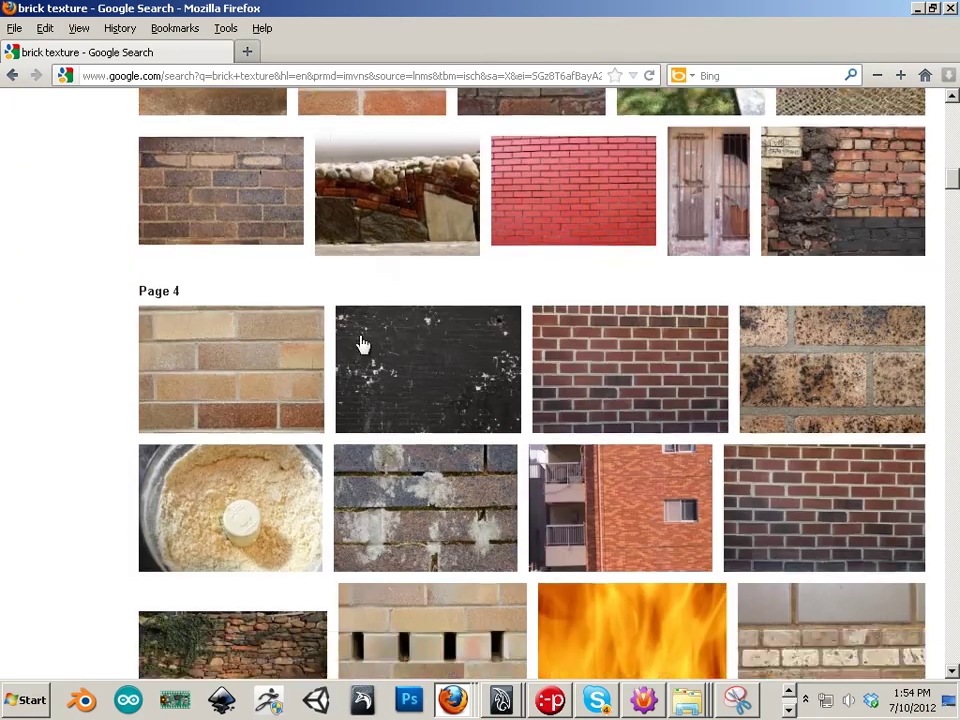
scroll(362, 343, "down", 8)
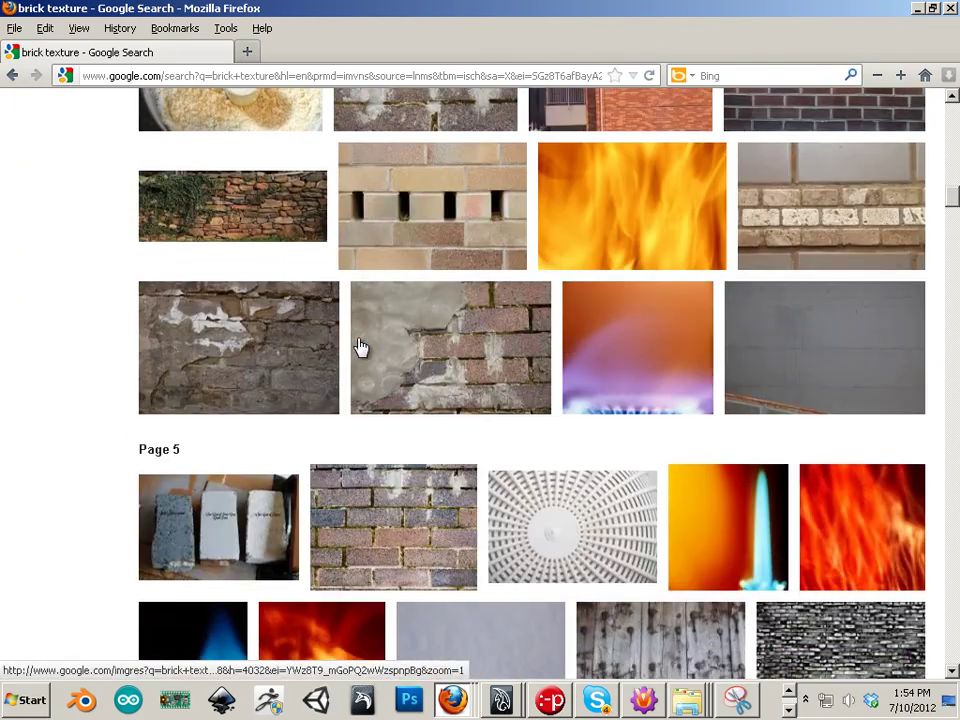
scroll(362, 343, "down", 9)
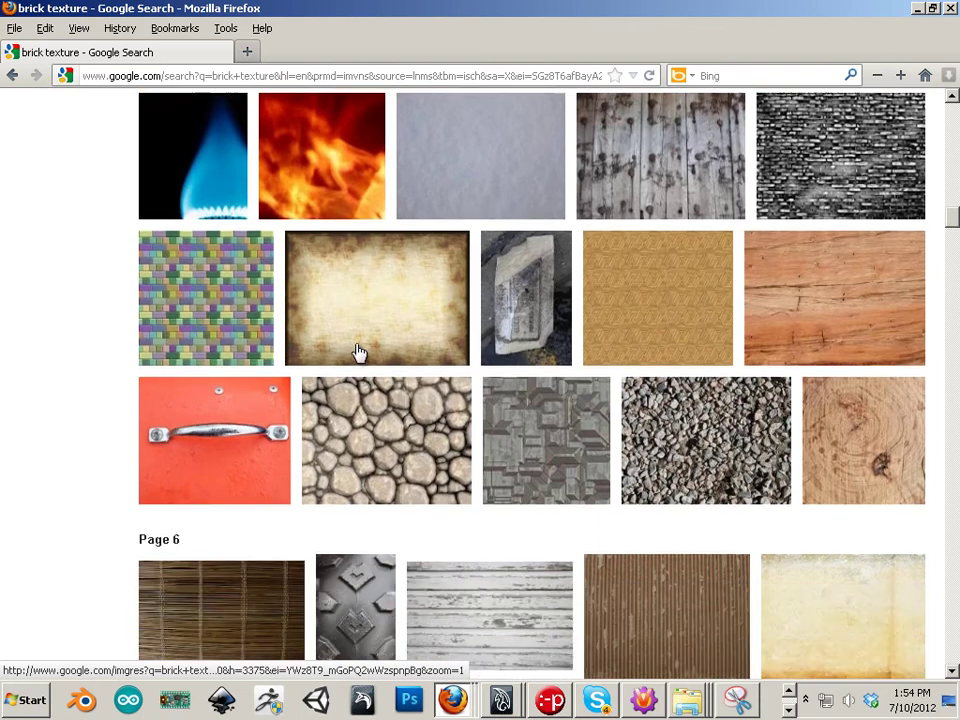
scroll(358, 352, "down", 6)
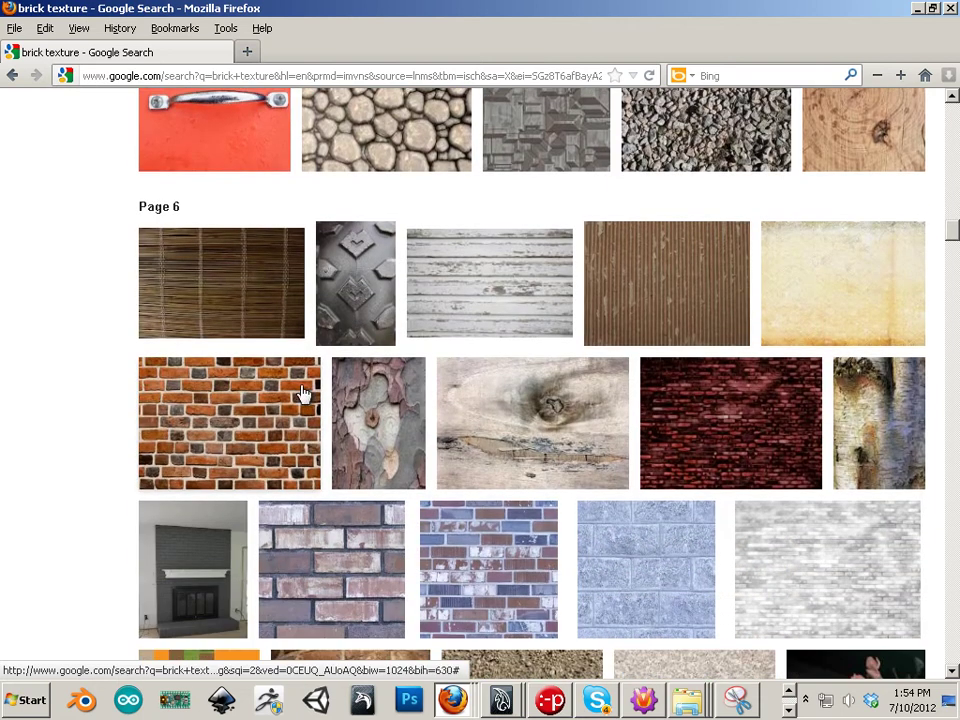
mouse_move(287, 400)
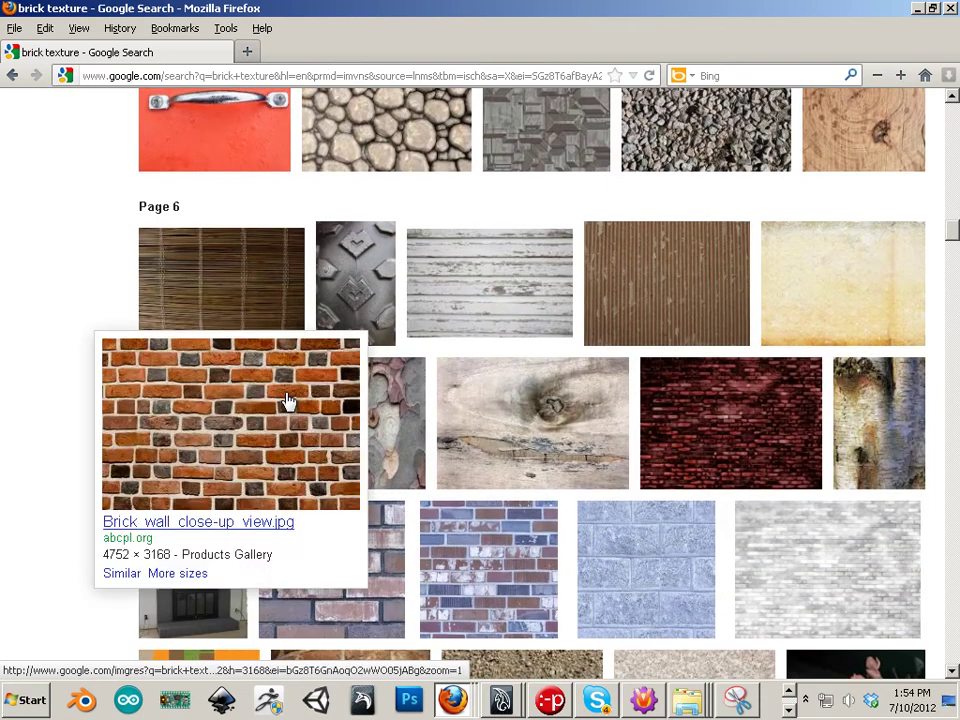
scroll(288, 400, "down", 4)
scroll(265, 370, "up", 2)
left_click(246, 360)
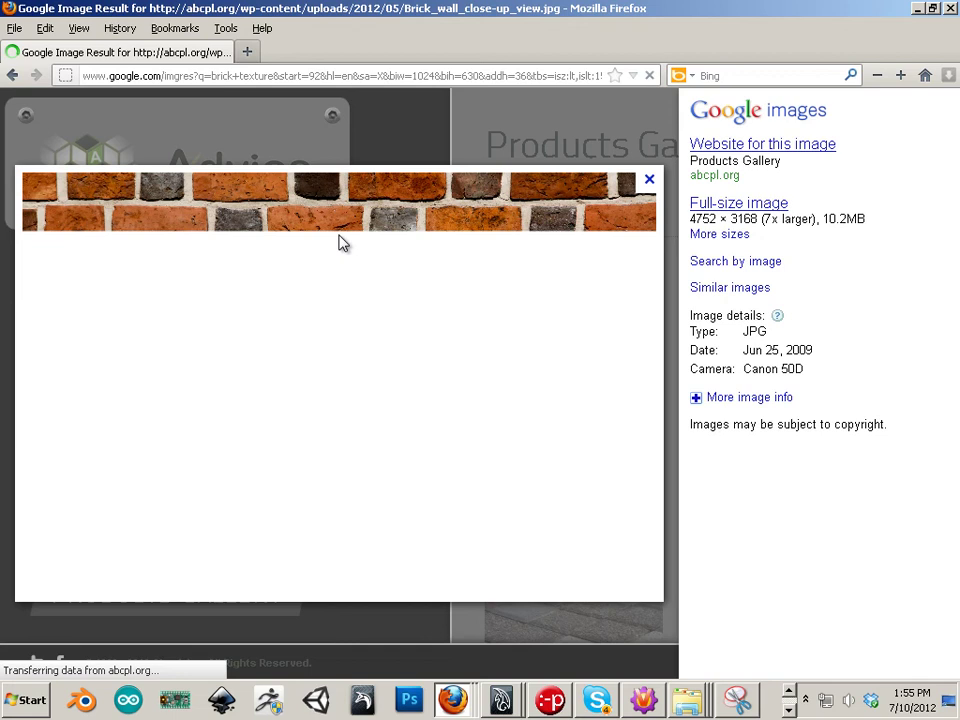
left_click(716, 213)
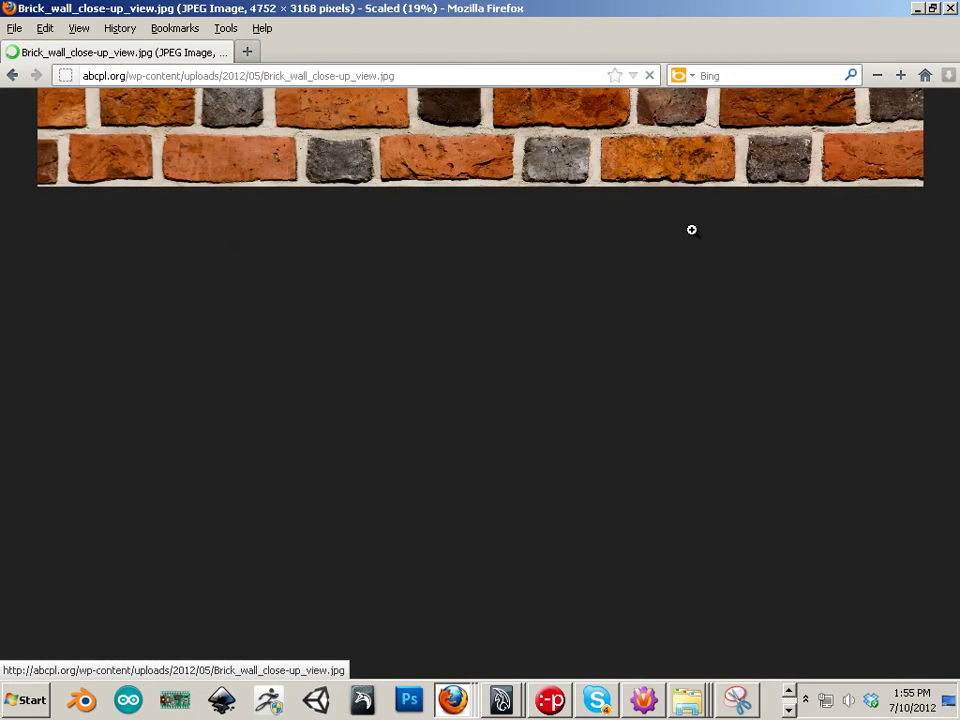
Step: Examine the brick and mortar detail of the wall image at full resolution and fitted to the window
left_click(500, 115)
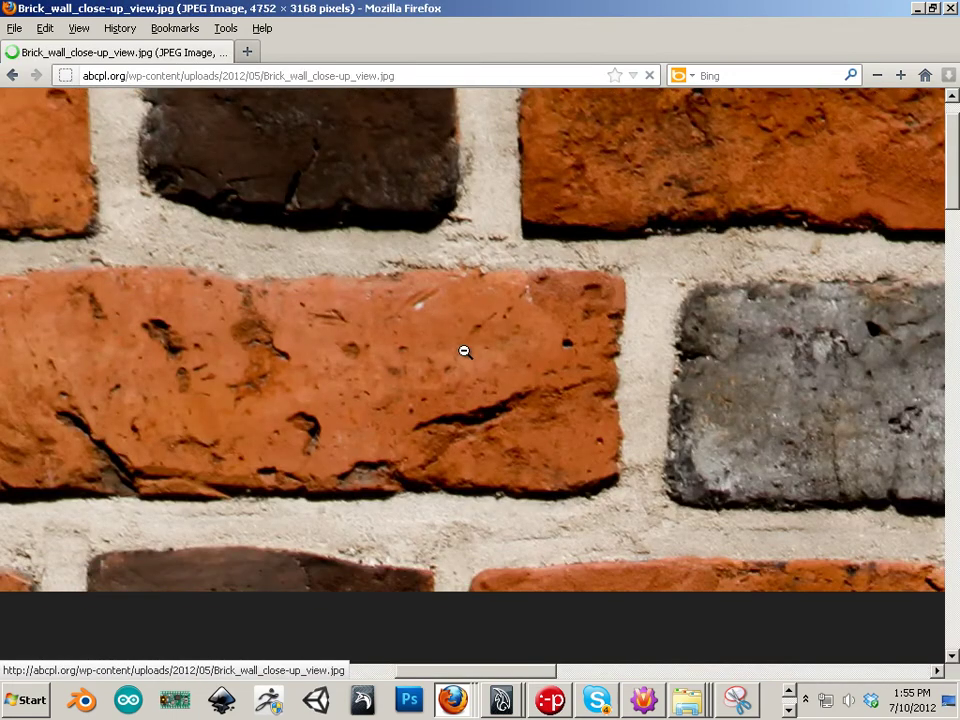
scroll(505, 380, "down", 4)
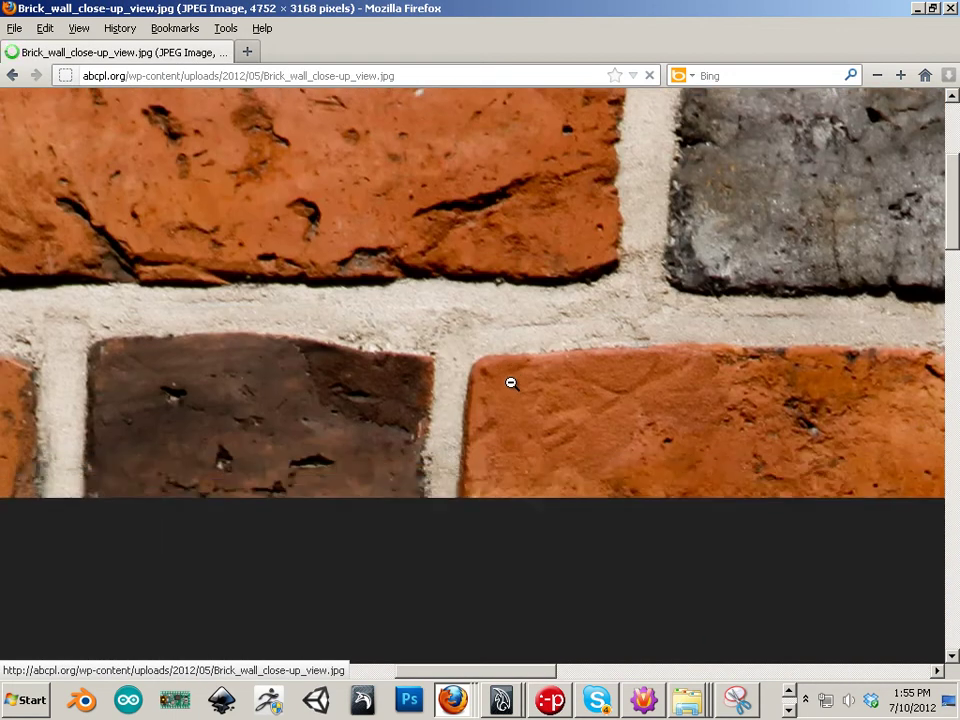
scroll(510, 382, "up", 5)
left_click(444, 351)
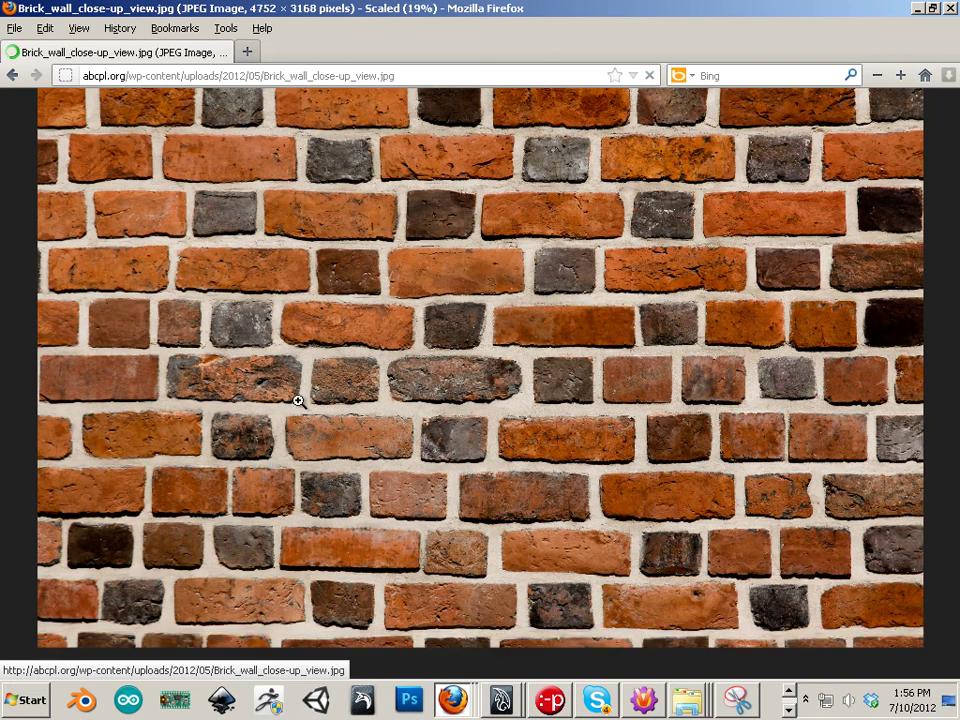
left_click(401, 417)
left_click(401, 417)
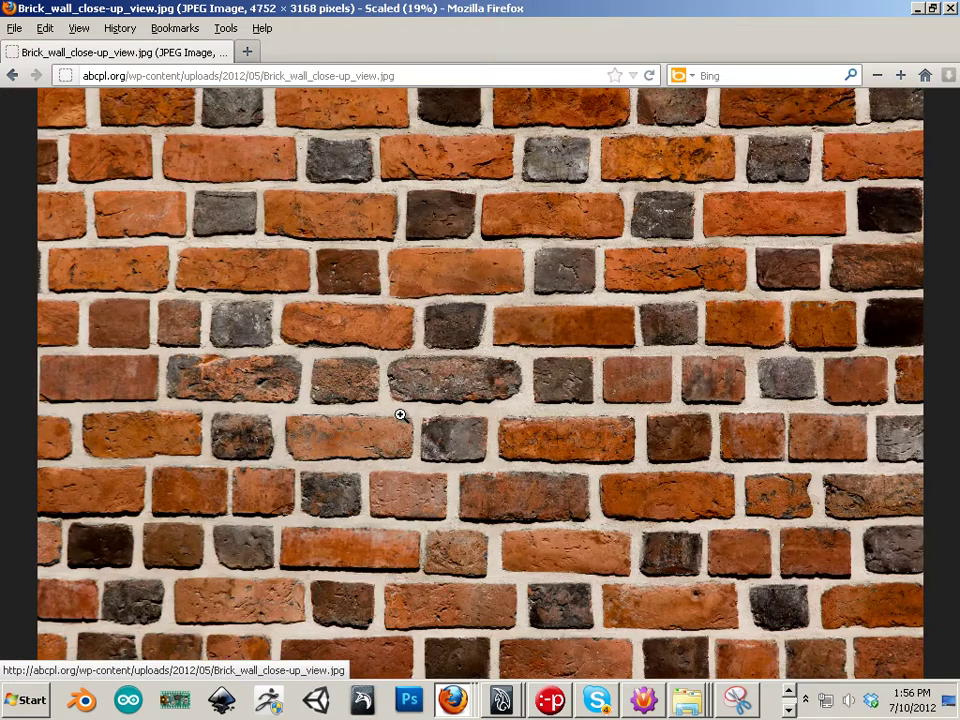
left_click(488, 429)
left_click(488, 429)
Step: Copy the brick wall image and switch to Photoshop
right_click(425, 363)
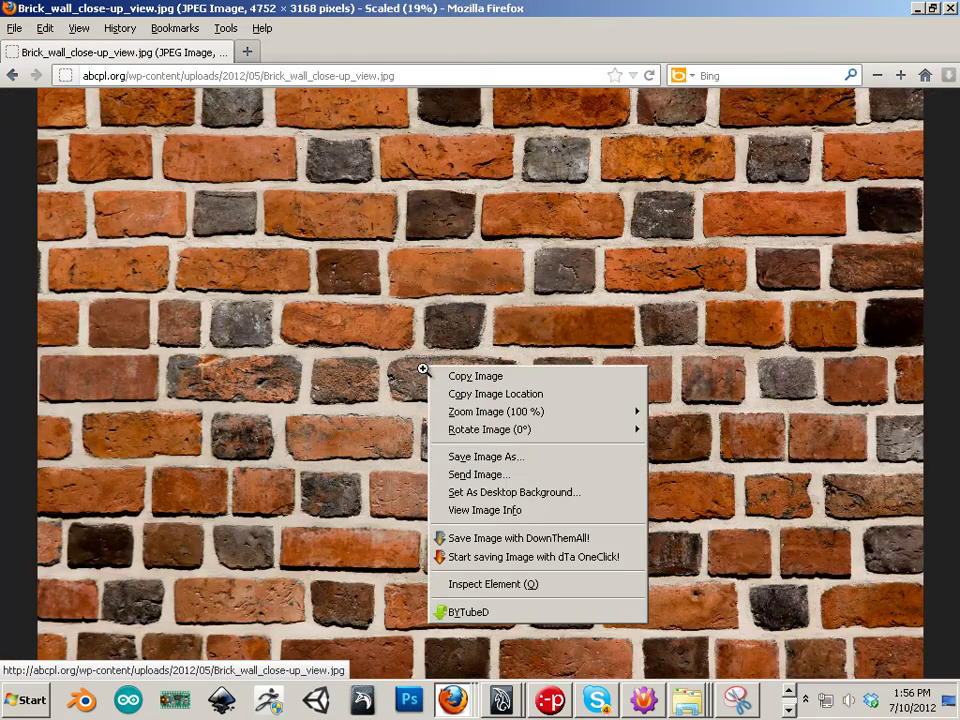
left_click(486, 377)
left_click(411, 701)
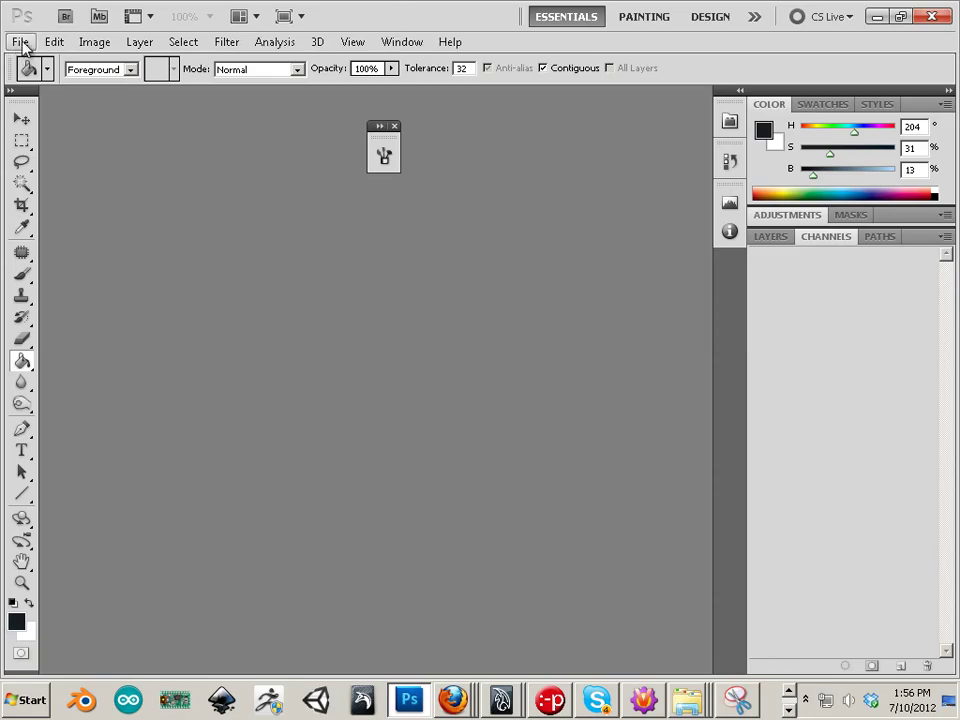
Step: Create a new document 2048 pixels wide and 2048 pixels high with a white background
left_click(22, 43)
left_click(279, 186)
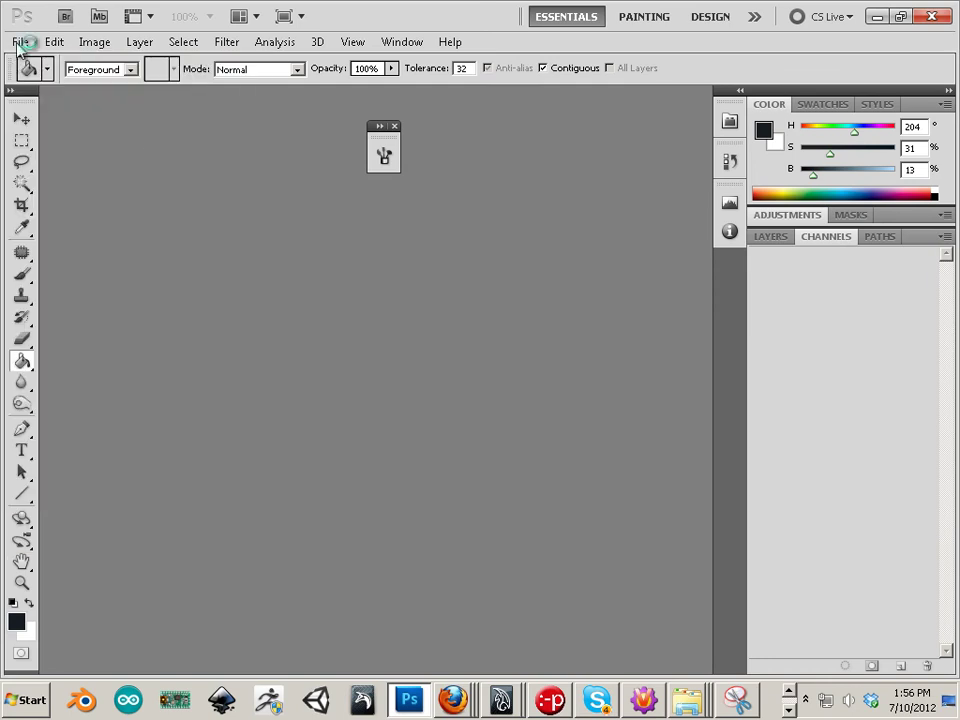
left_click(20, 42)
left_click(30, 60)
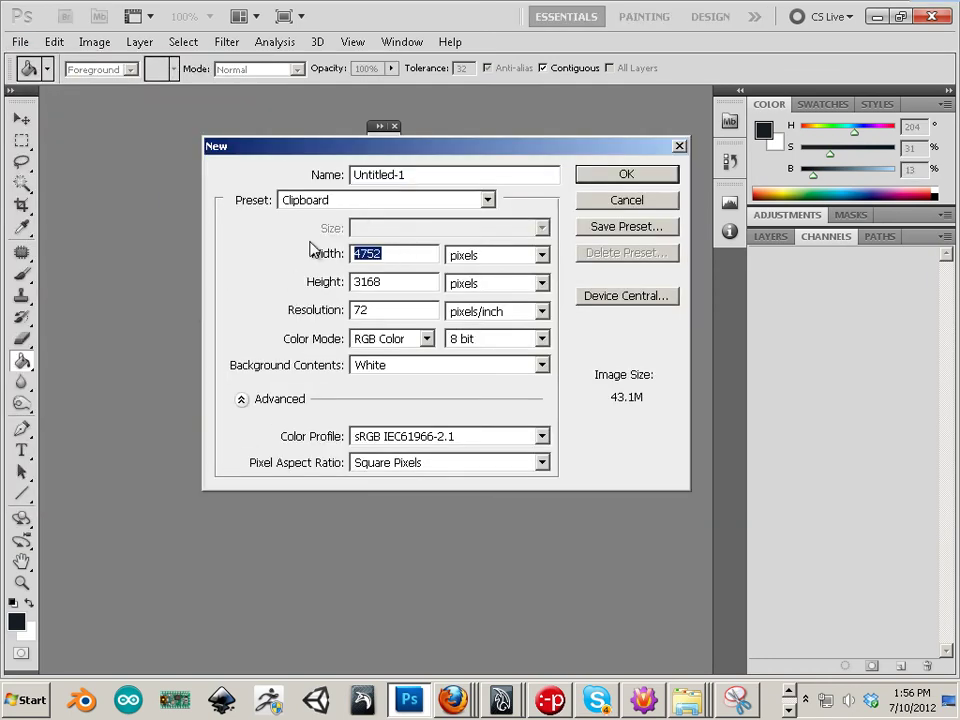
type("2048")
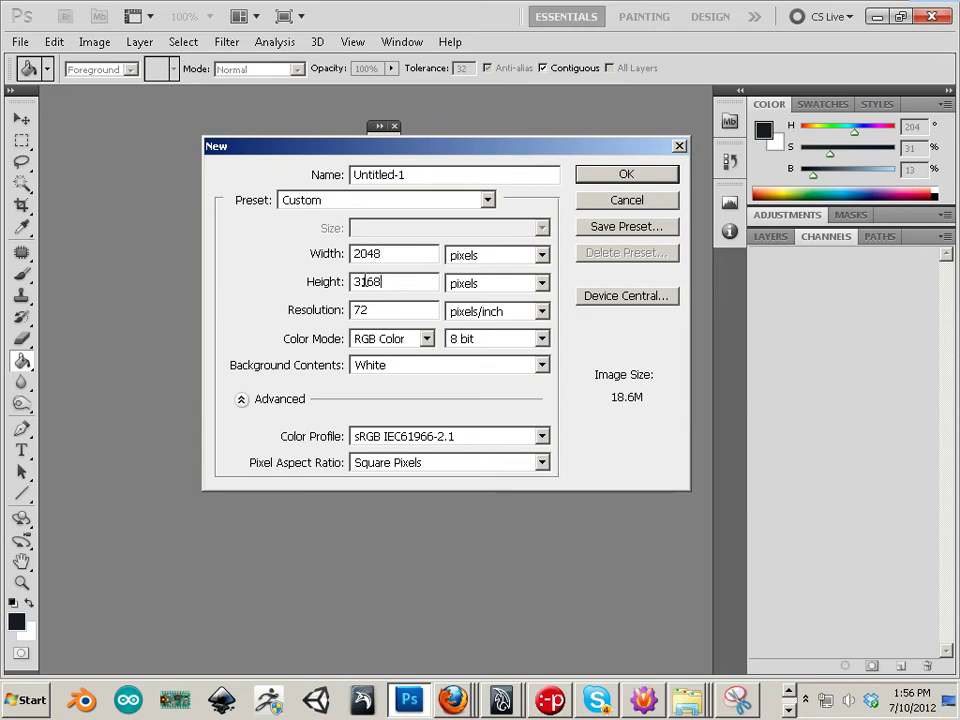
type("2048")
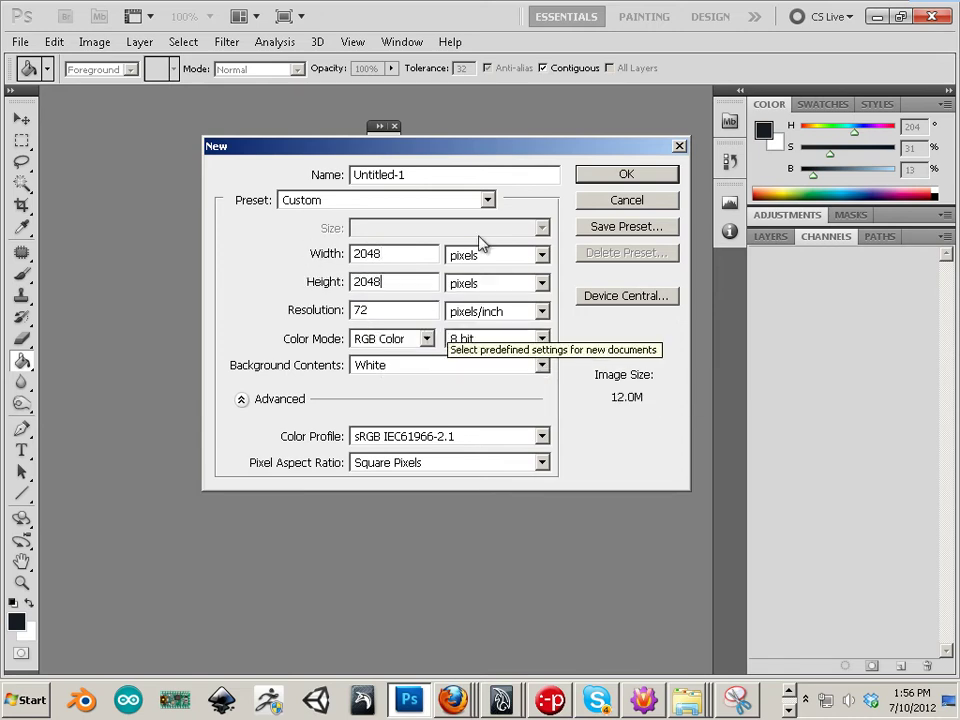
left_click(656, 172)
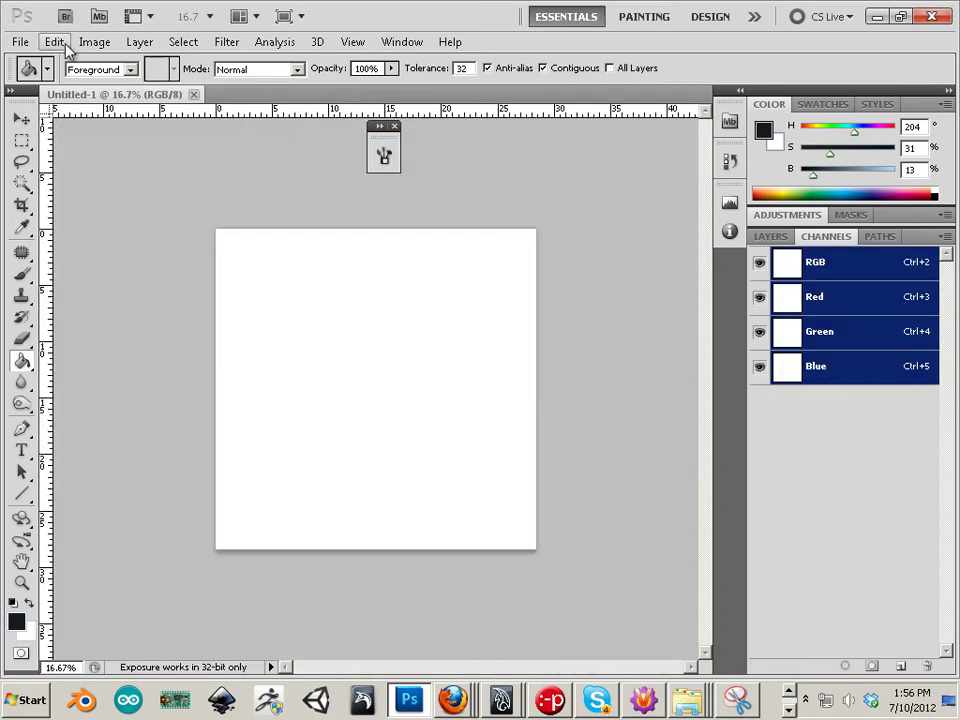
Step: Paste the brick image, scale it down to about 18.69% and place it in the upper-left corner of the canvas
left_click(56, 42)
left_click(150, 189)
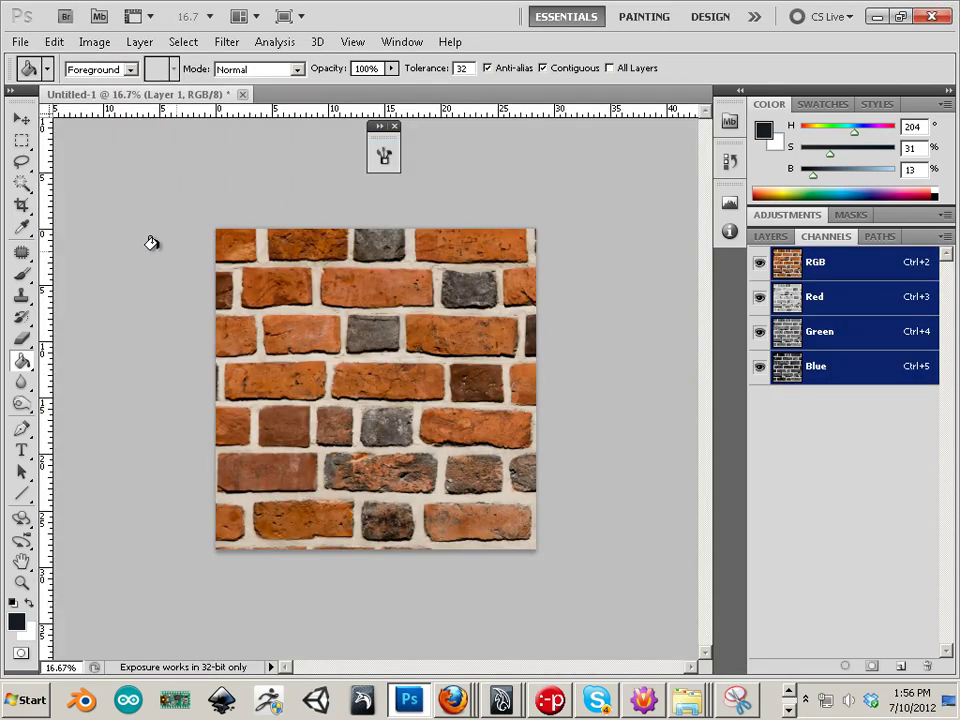
key("v")
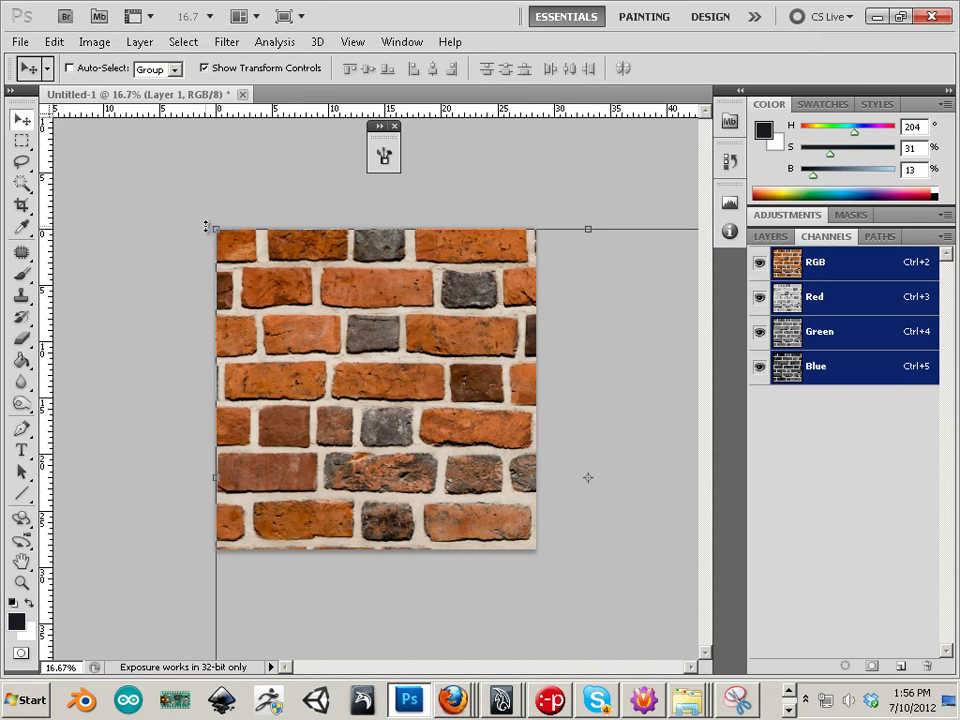
left_click_drag(217, 229, 434, 447)
left_click_drag(532, 497, 169, 268)
left_click_drag(599, 502, 336, 320)
left_click(22, 119)
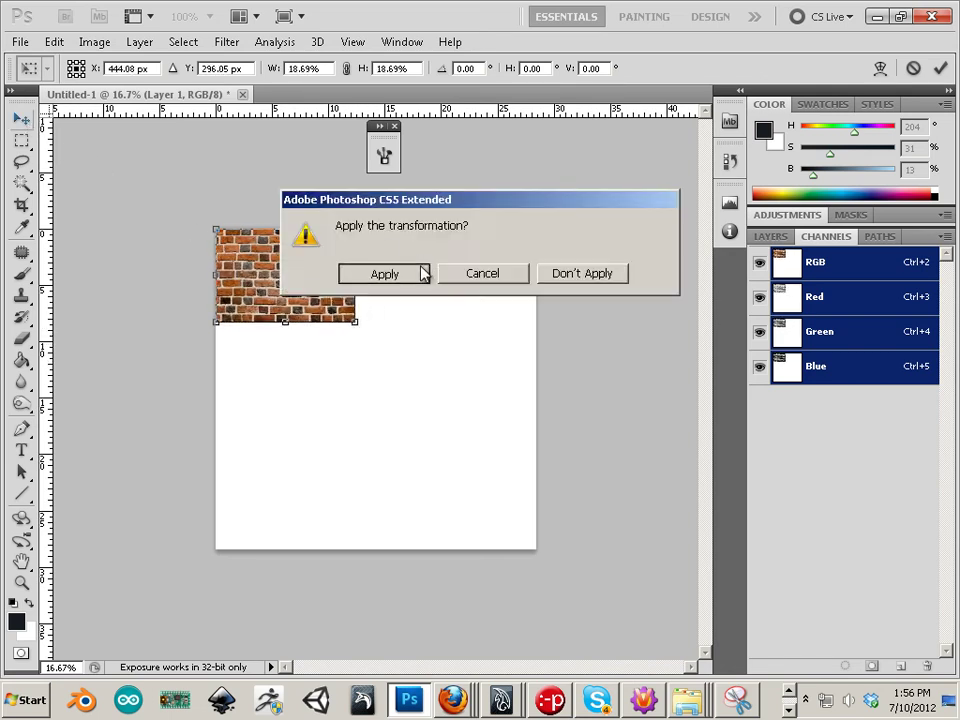
left_click(384, 274)
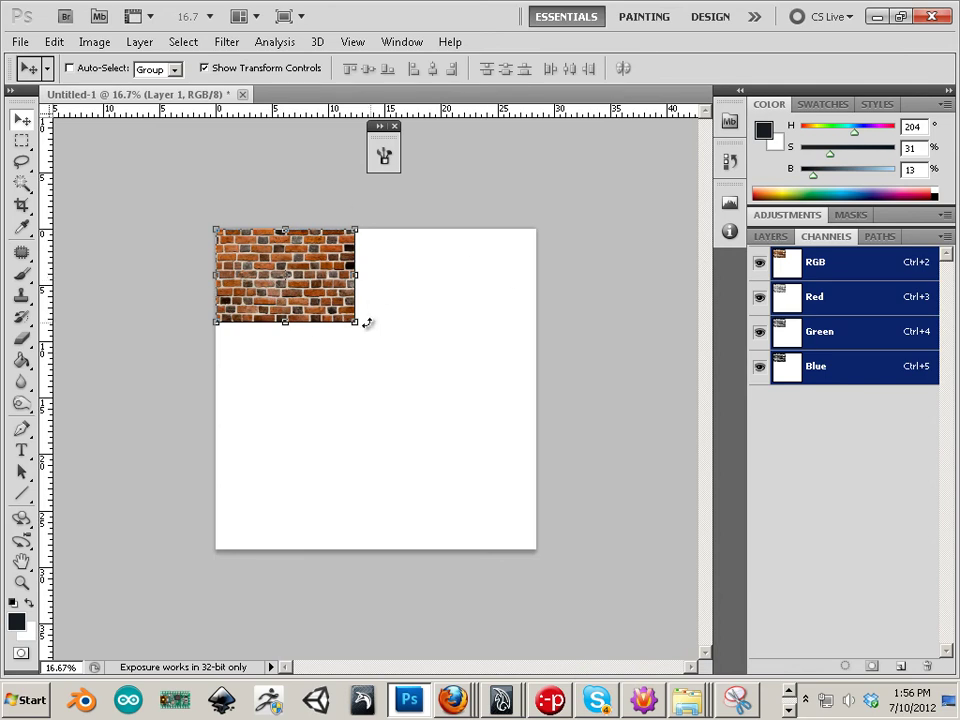
Step: Switch to Maya and examine the UV layout of the wall piece with the window opening in the UV Texture Editor
left_click(505, 702)
left_click(484, 663)
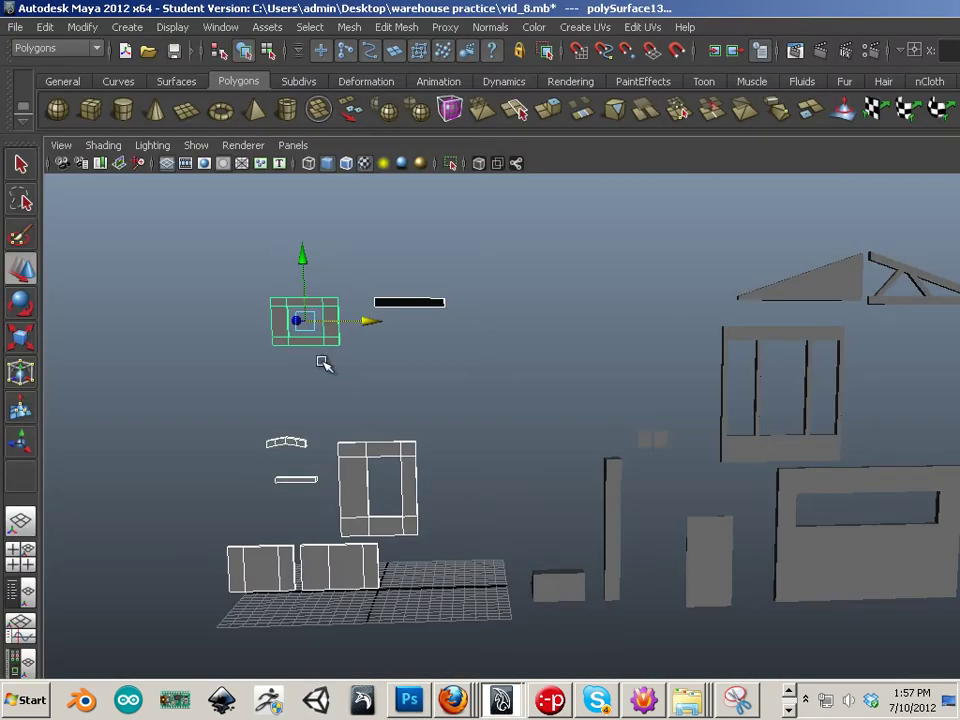
left_click(356, 468)
left_click(221, 30)
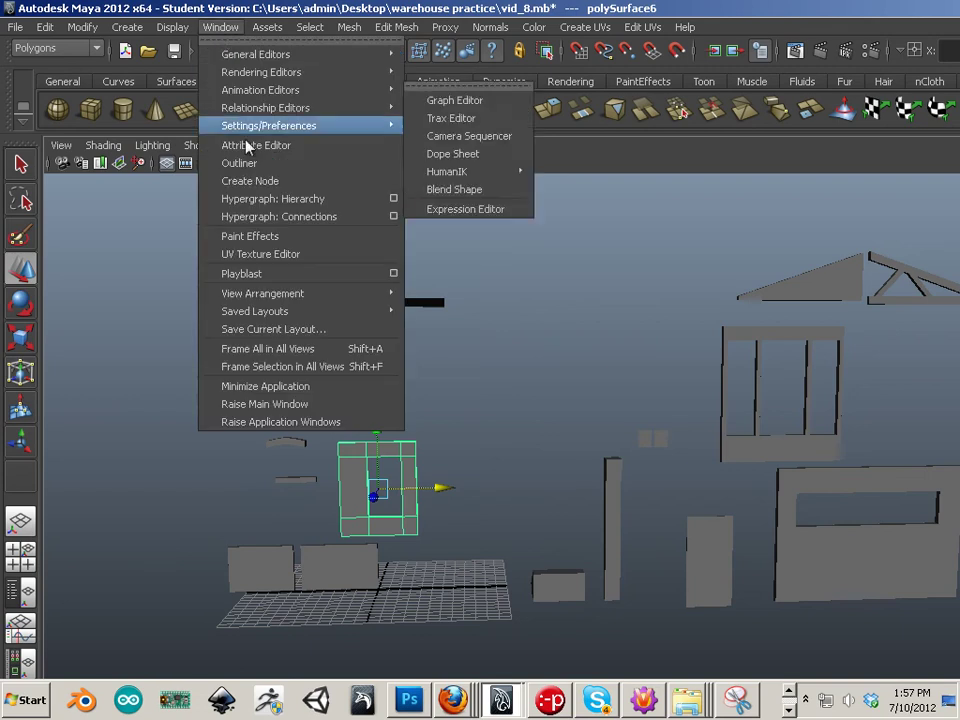
left_click(262, 255)
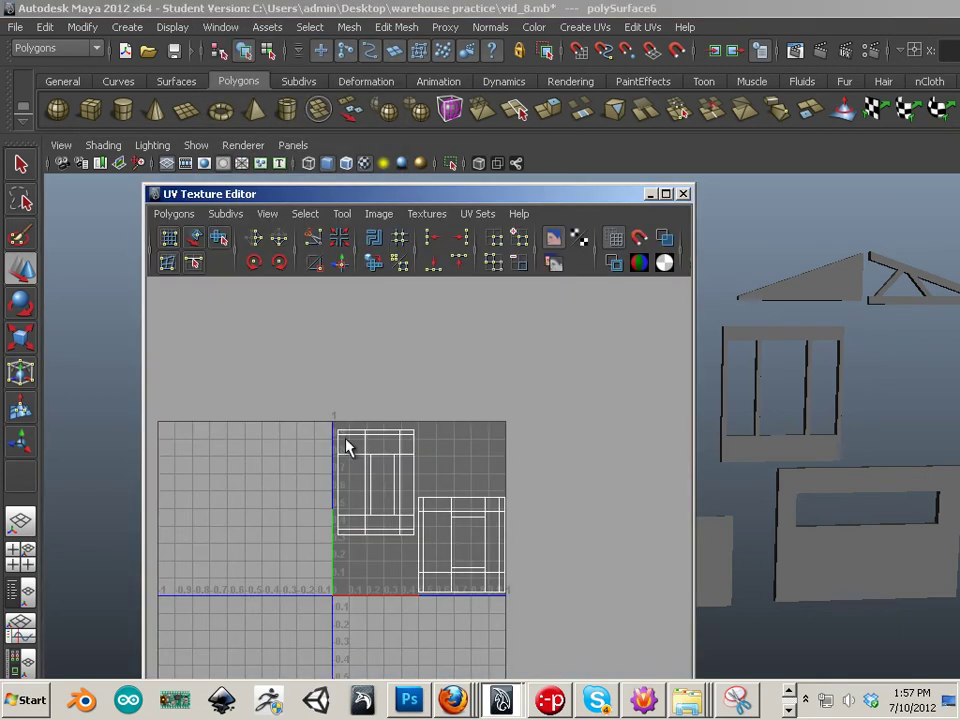
scroll(377, 465, "up", 10)
scroll(380, 462, "down", 10)
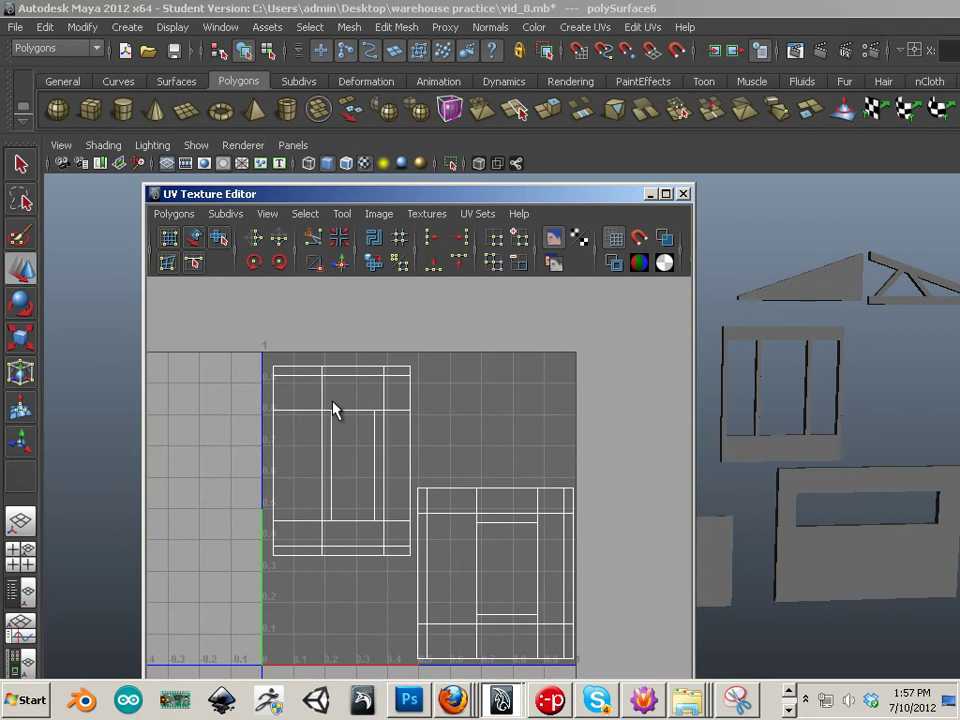
scroll(338, 409, "up", 2)
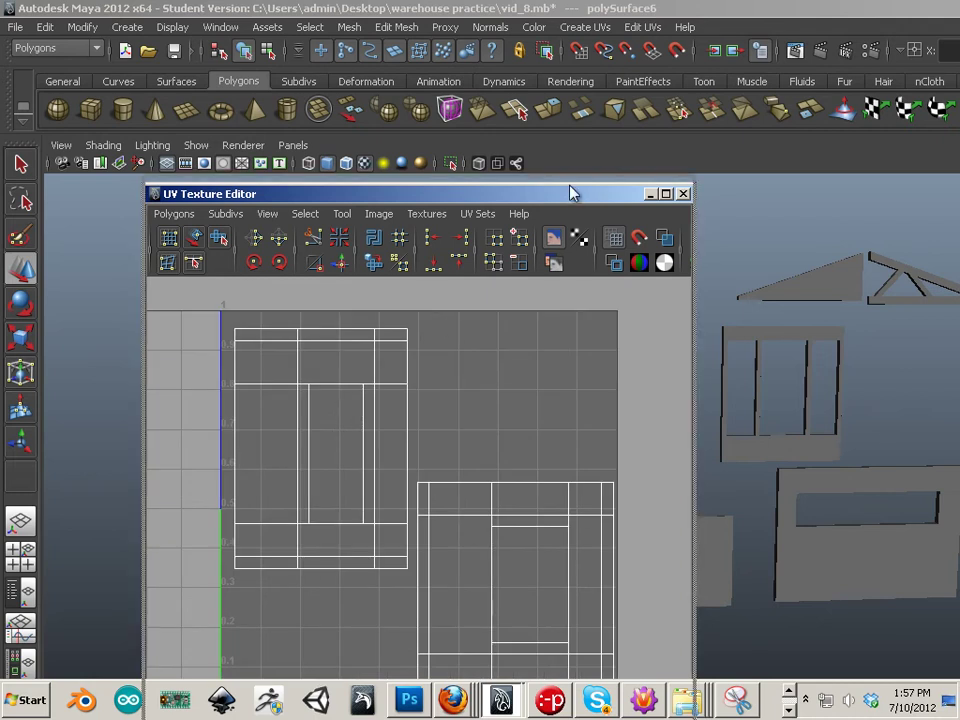
left_click_drag(572, 193, 565, 87)
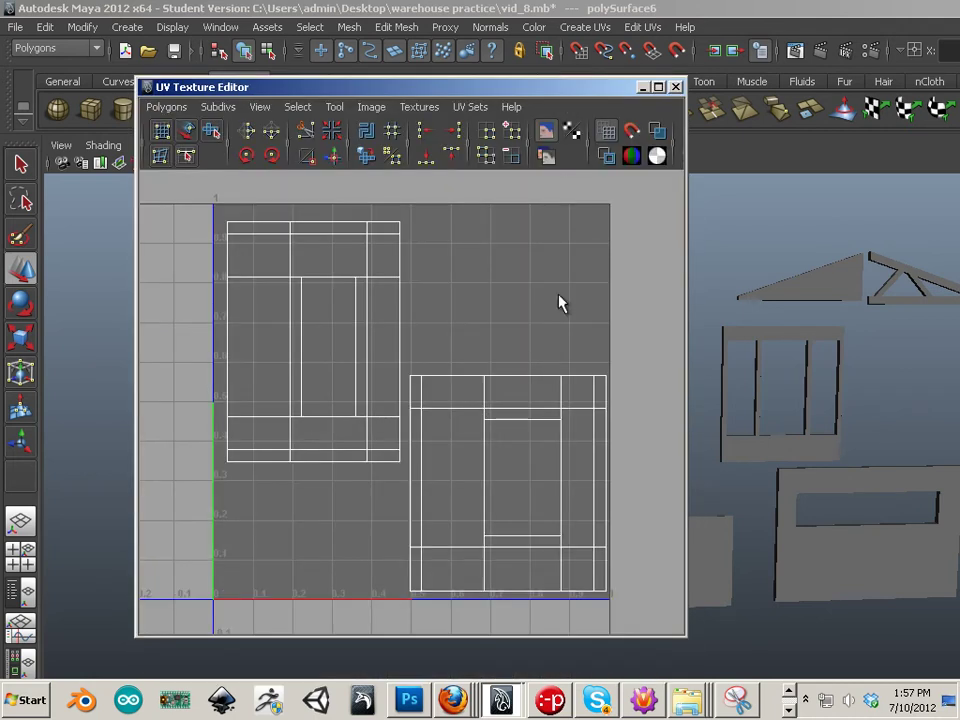
Step: Switch to Photoshop and arrange its window beside Maya's UV Texture Editor to compare the brick scale with the UV shells
left_click(420, 701)
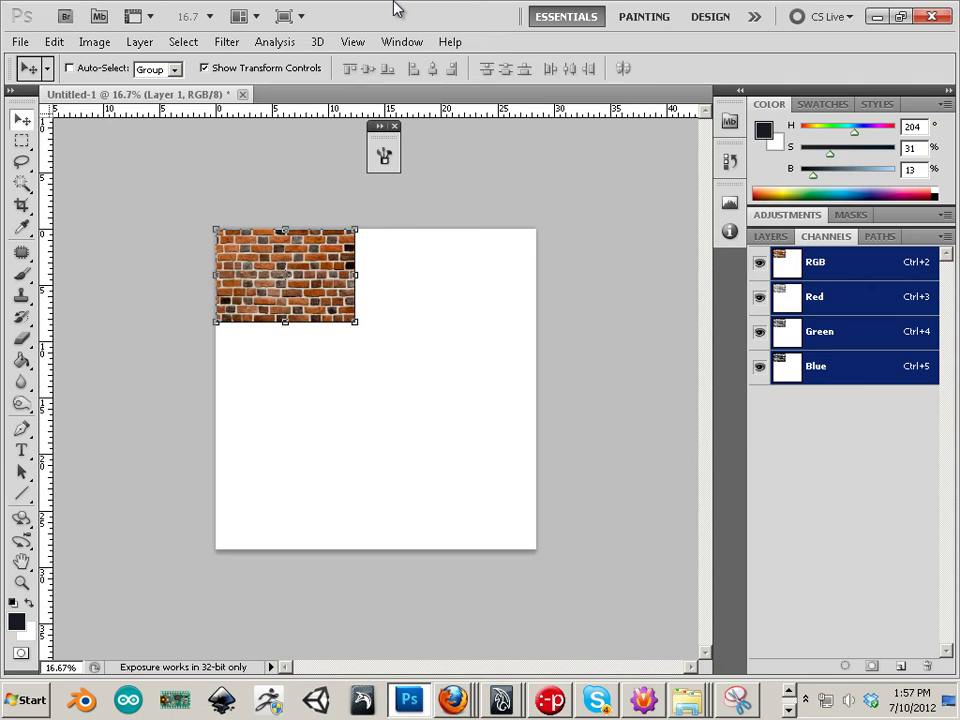
left_click(901, 18)
left_click_drag(442, 92, 865, 45)
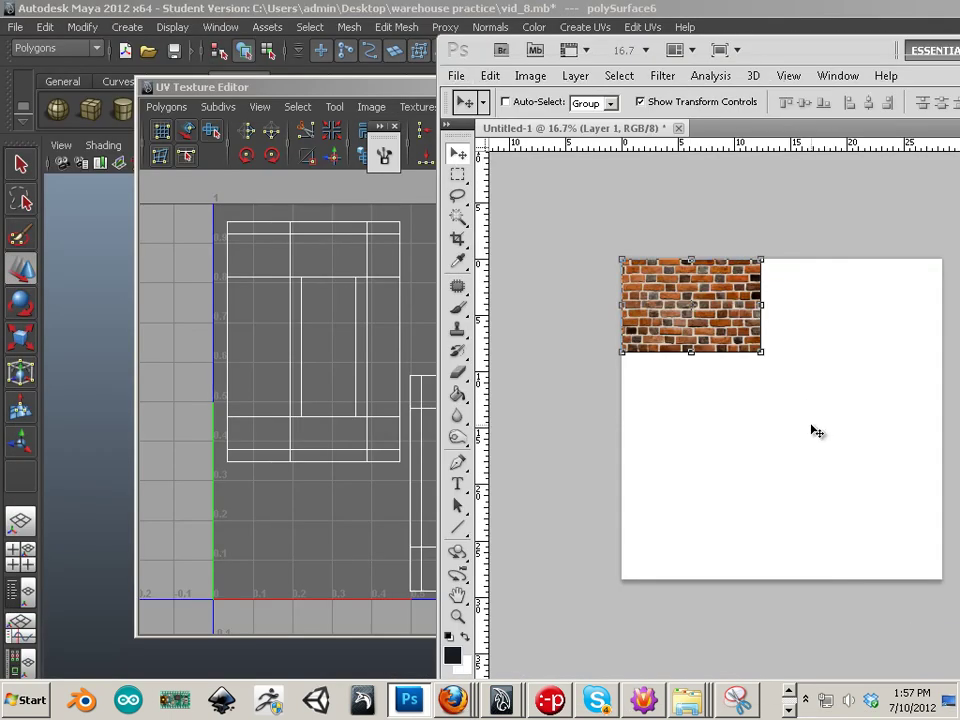
key("super")
key("Escape")
key("super")
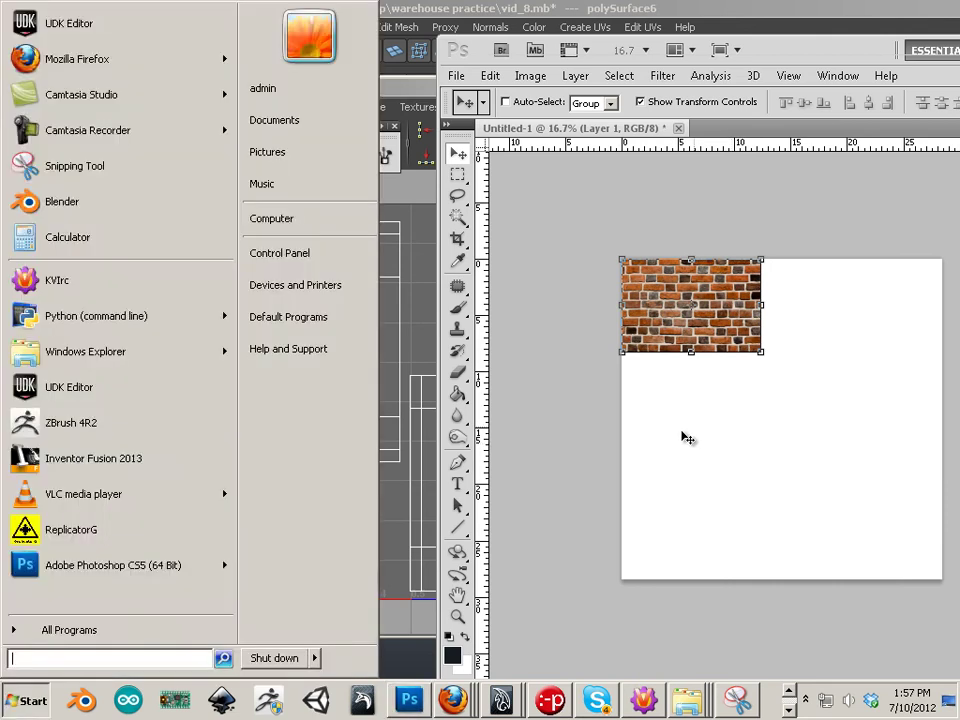
key("super")
scroll(606, 420, "up", 3)
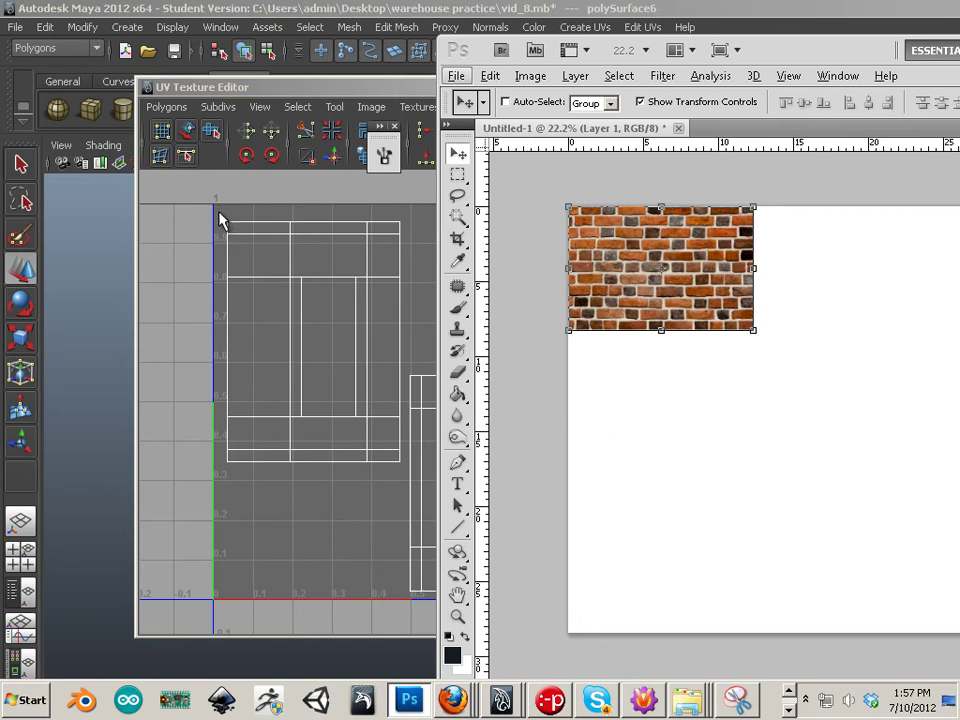
scroll(584, 623, "down", 1)
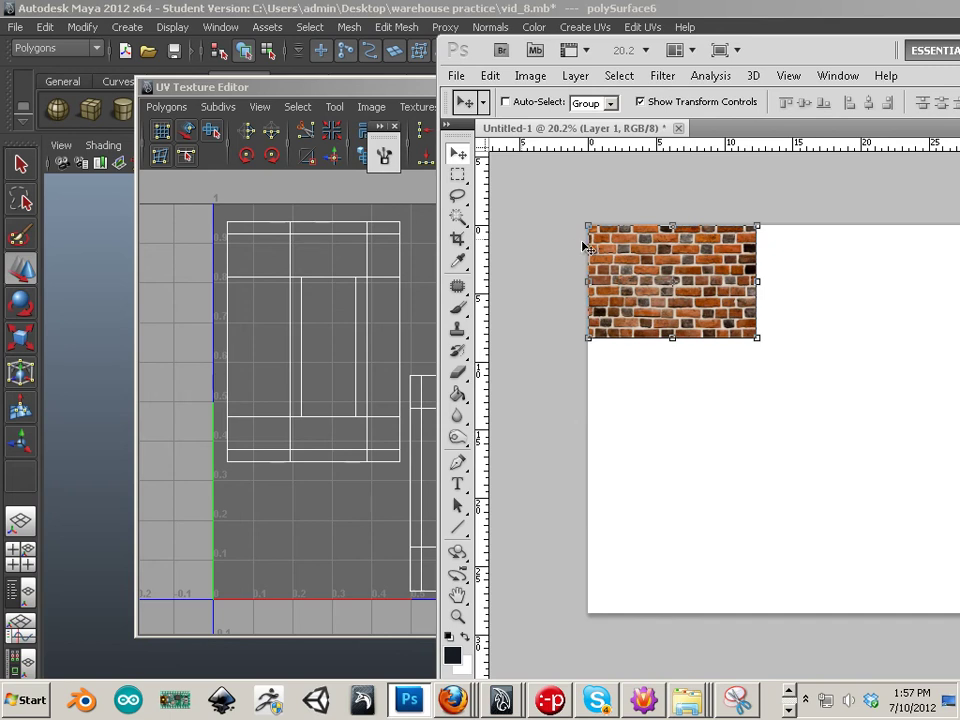
left_click_drag(372, 93, 256, 114)
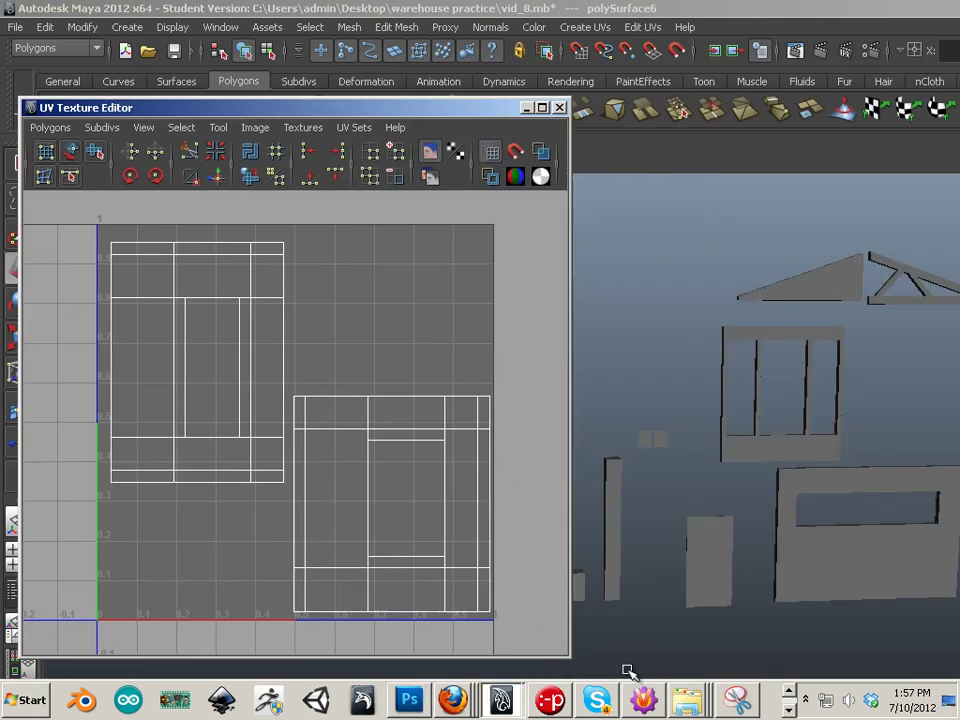
left_click(408, 700)
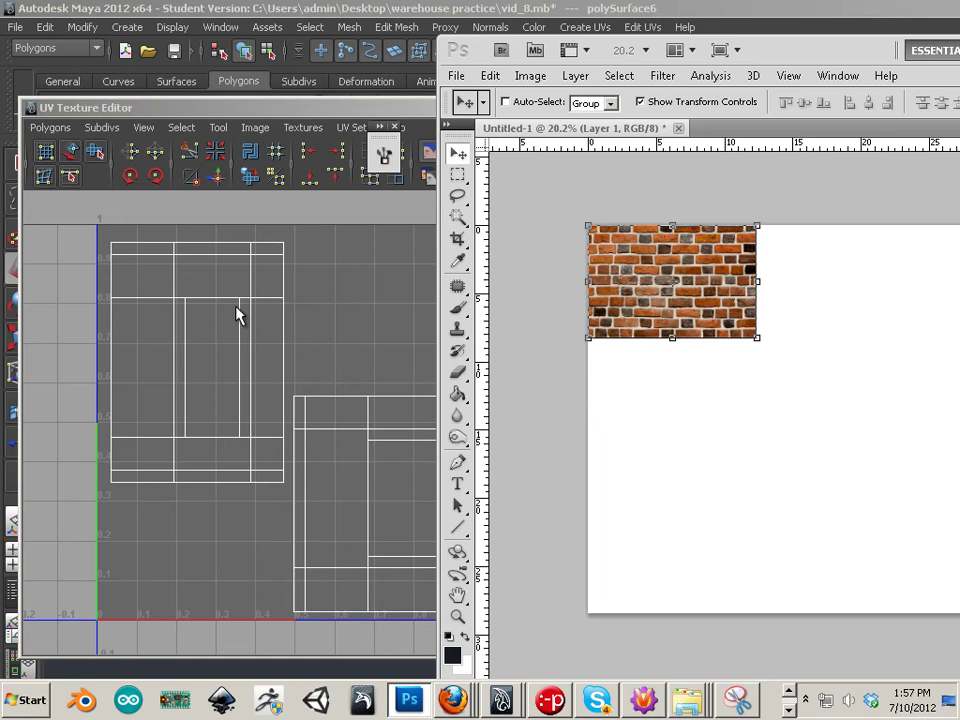
Step: Restore Photoshop to full screen and scale the brick layer proportionally to about 106.56%
left_click_drag(835, 58, 420, 1)
left_click_drag(352, 311, 361, 316)
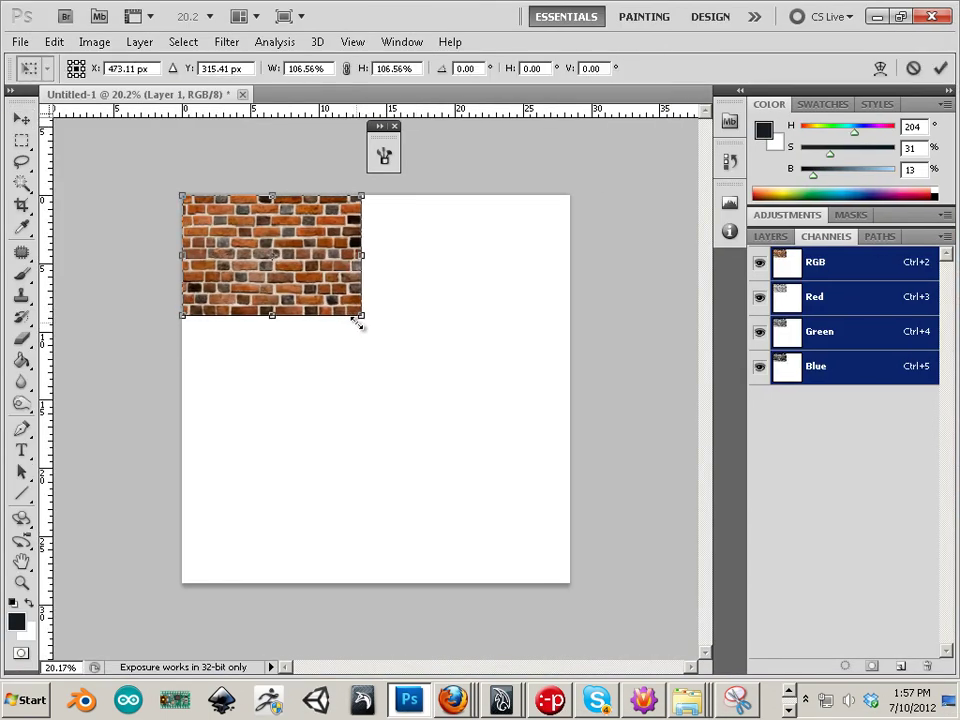
left_click(21, 118)
left_click(405, 276)
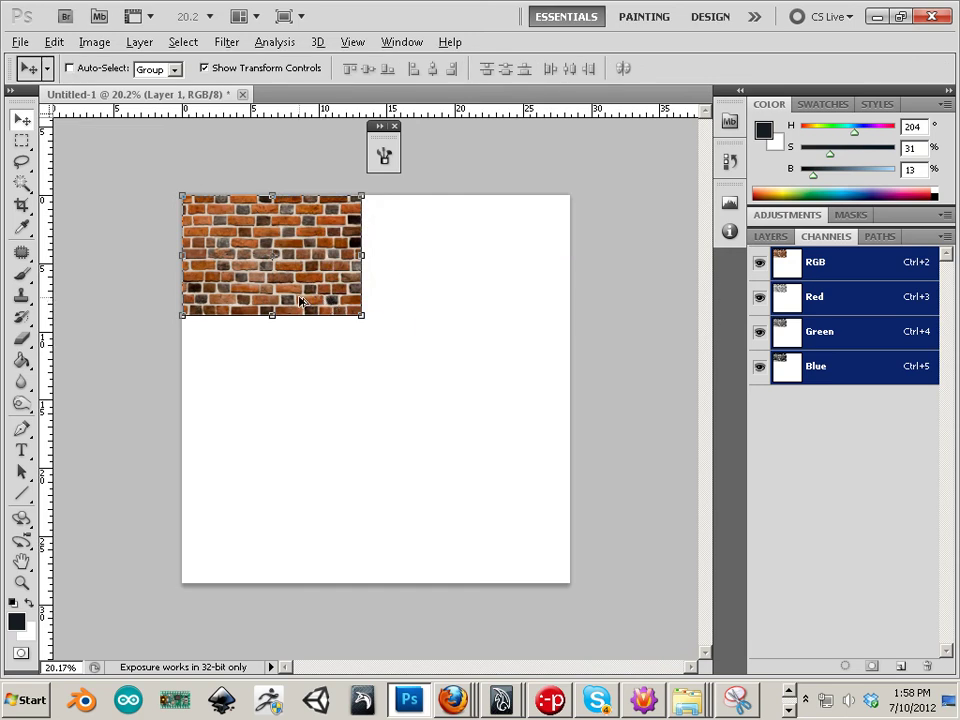
Step: Duplicate the brick patch to the right along the canvas's upper edge, overlapping the original slightly, and inspect the seam
left_click_drag(301, 297, 459, 298)
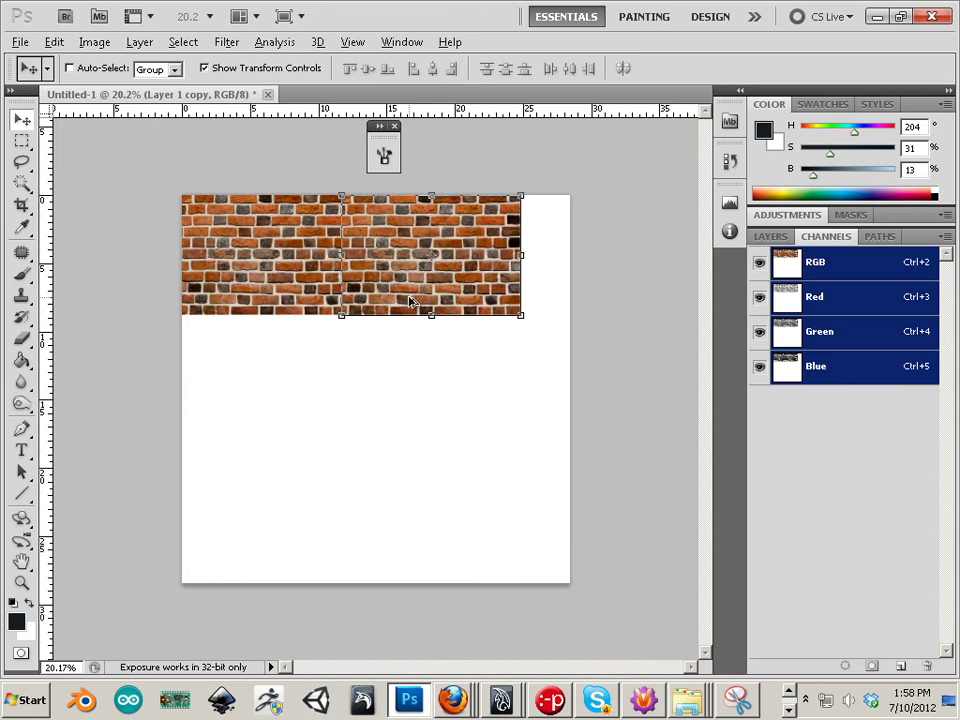
scroll(408, 298, "up", 4)
left_click_drag(364, 298, 388, 427)
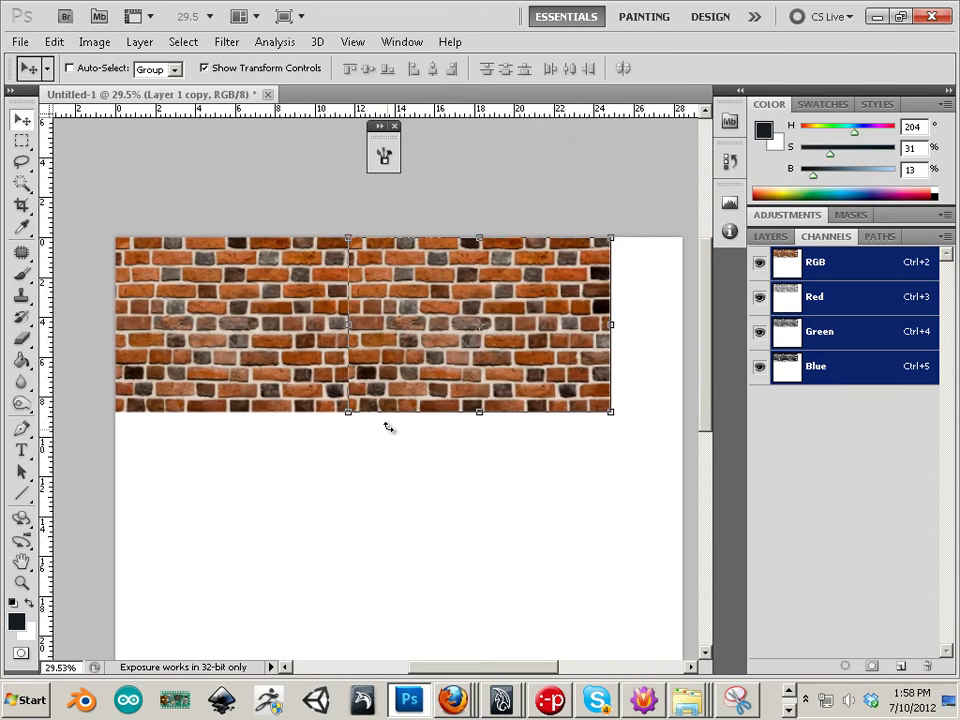
key("alt")
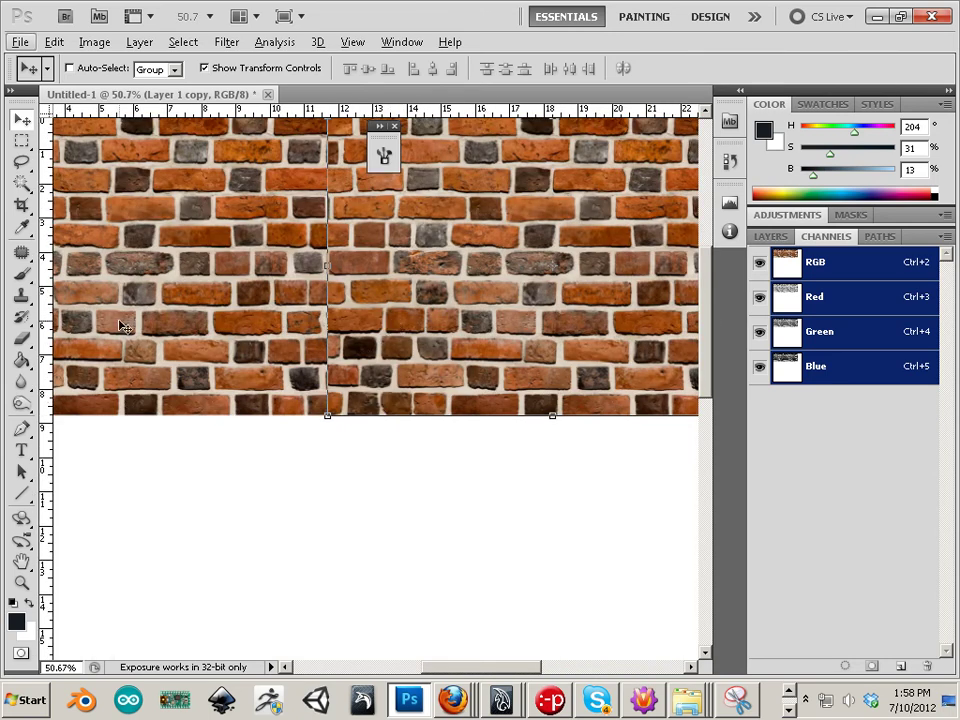
Step: Set up the Eraser with the 17 px rough-edged brush tip and enable Shape Dynamics with 100% angle jitter
left_click(22, 340)
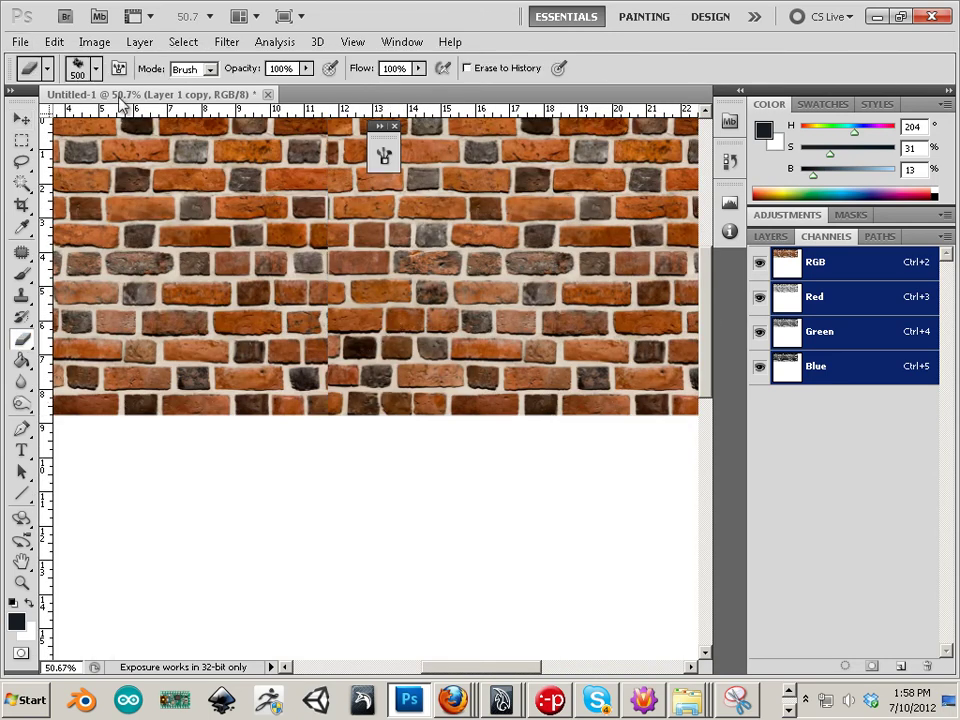
left_click(77, 72)
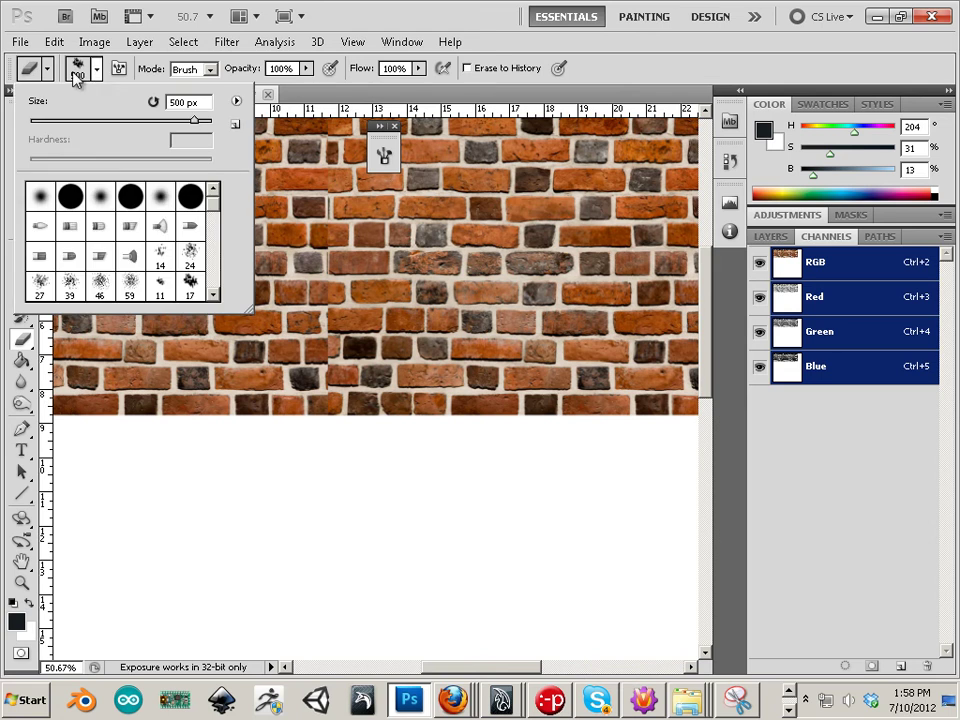
left_click(190, 287)
left_click(401, 41)
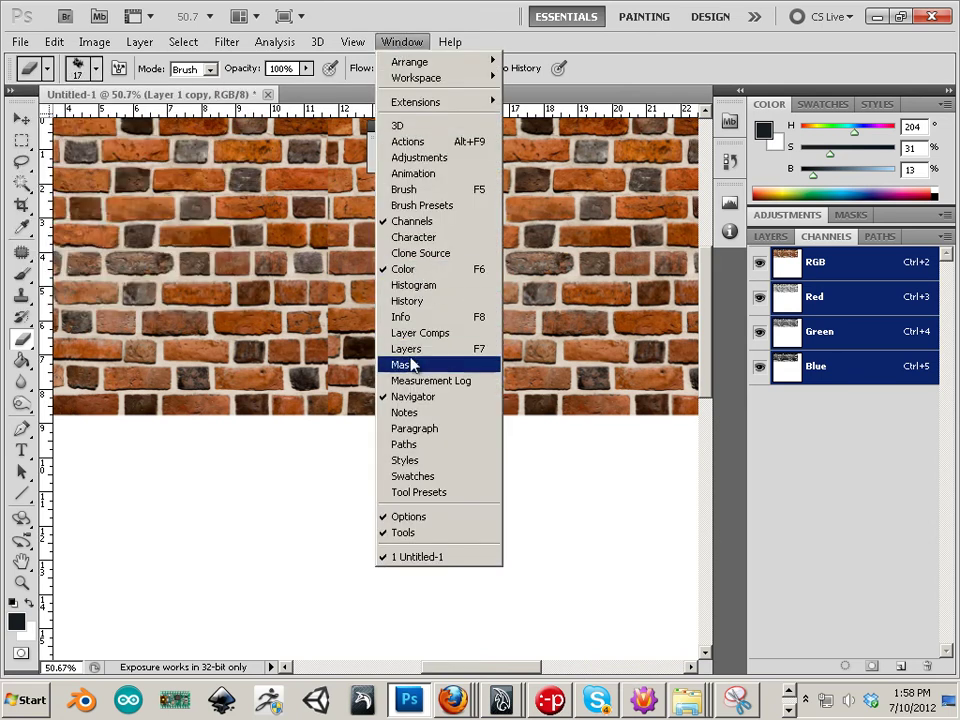
left_click(403, 189)
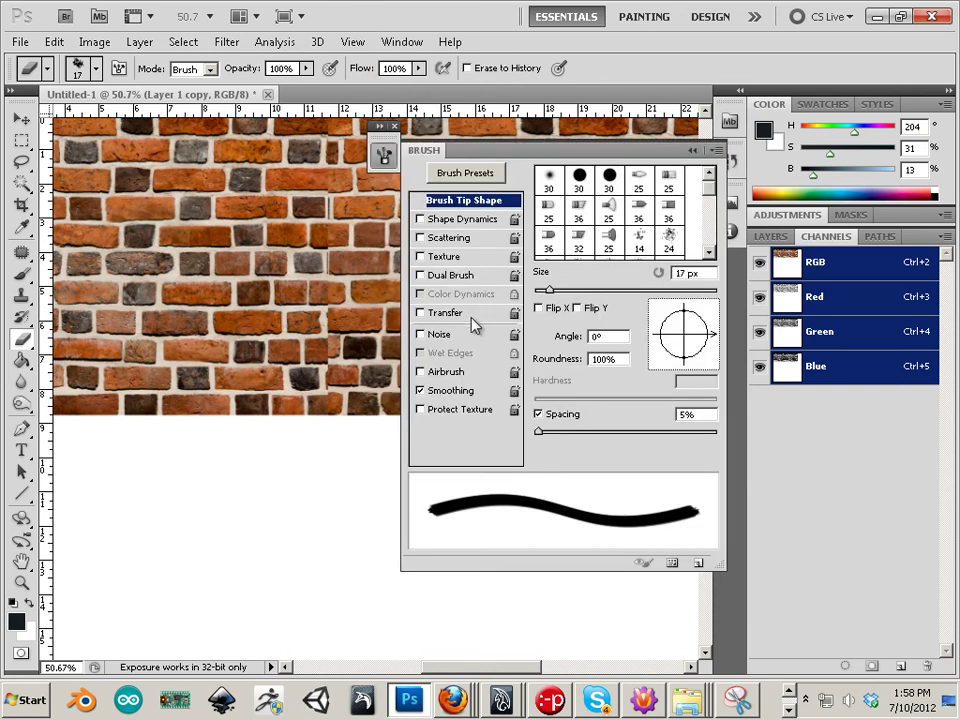
left_click(420, 219)
left_click(452, 220)
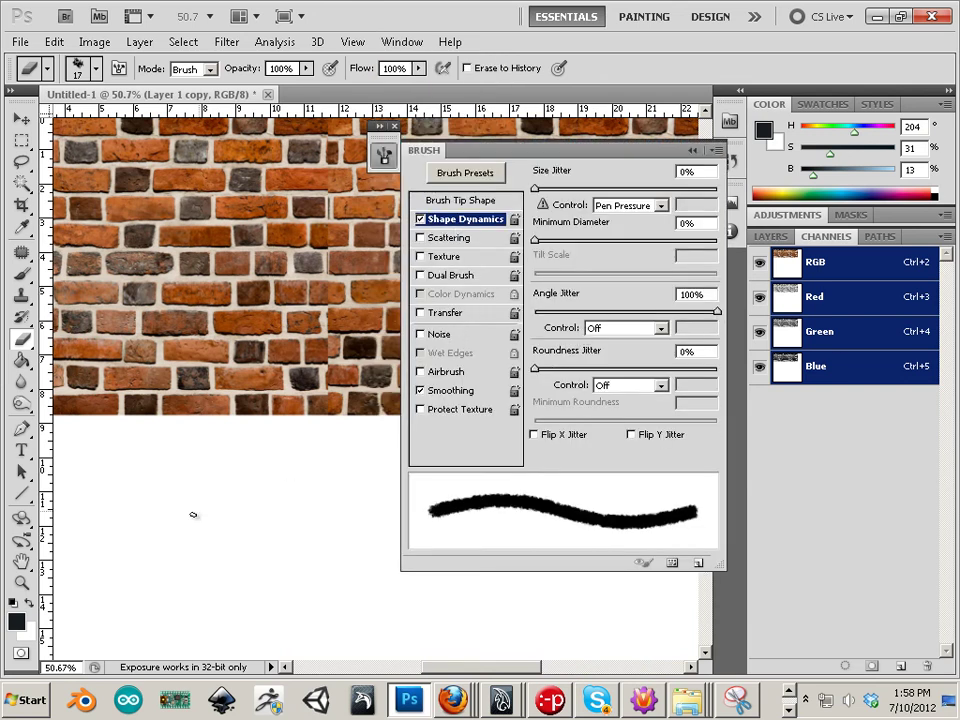
left_click(692, 150)
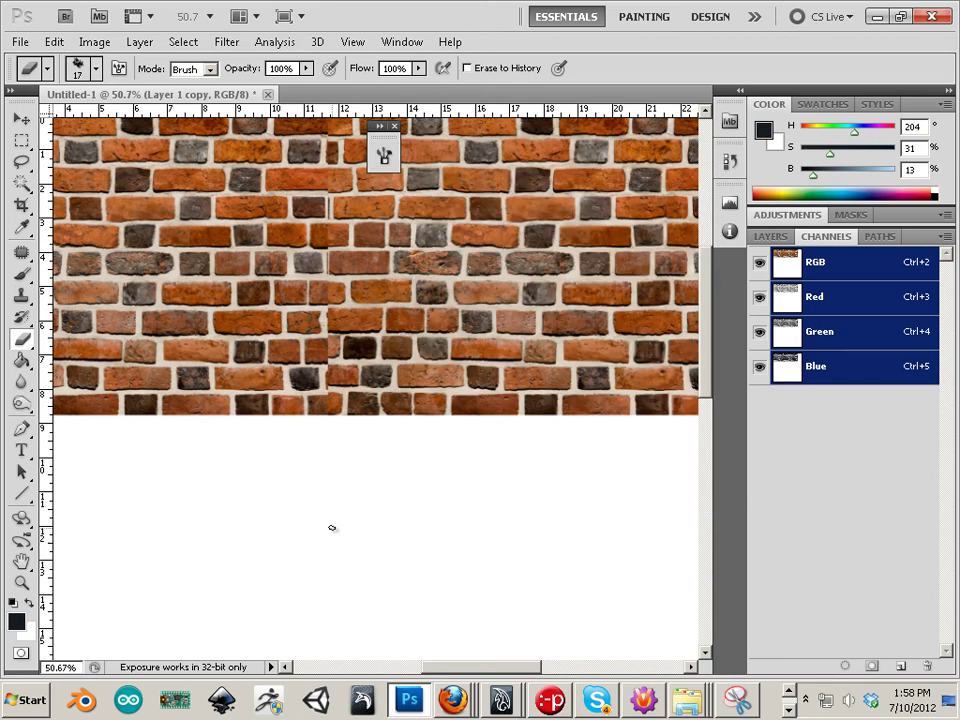
Step: Enlarge the eraser to 300 px and erase the left edge of the brick copy to blend the seam
key("bracketright")
key("bracketright")
key("bracketright")
key("bracketright")
key("bracketright")
key("bracketright")
key("bracketright")
key("bracketright")
key("bracketright")
key("bracketright")
key("bracketright")
key("bracketright")
key("bracketright")
key("bracketright")
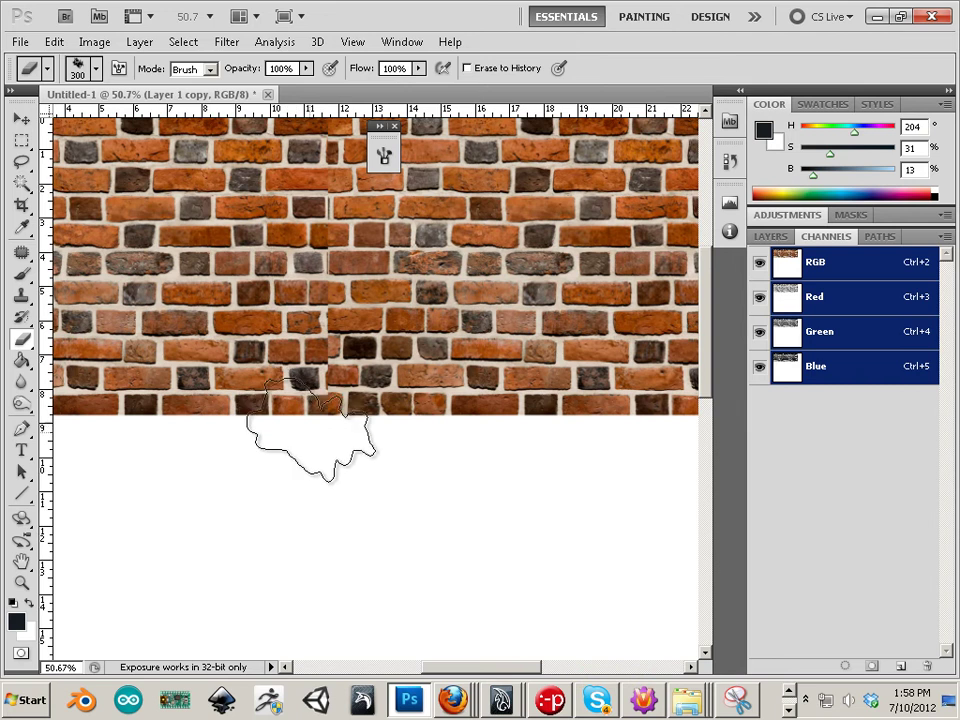
mouse_move(313, 445)
left_mouse_down()
mouse_move(325, 170)
mouse_move(260, 122)
left_mouse_up()
Step: Shift the brick copy slightly left with the Move tool to align its bricks with the original patch
left_click(21, 121)
mouse_move(508, 266)
left_mouse_down()
mouse_move(472, 268)
mouse_move(500, 274)
left_mouse_up()
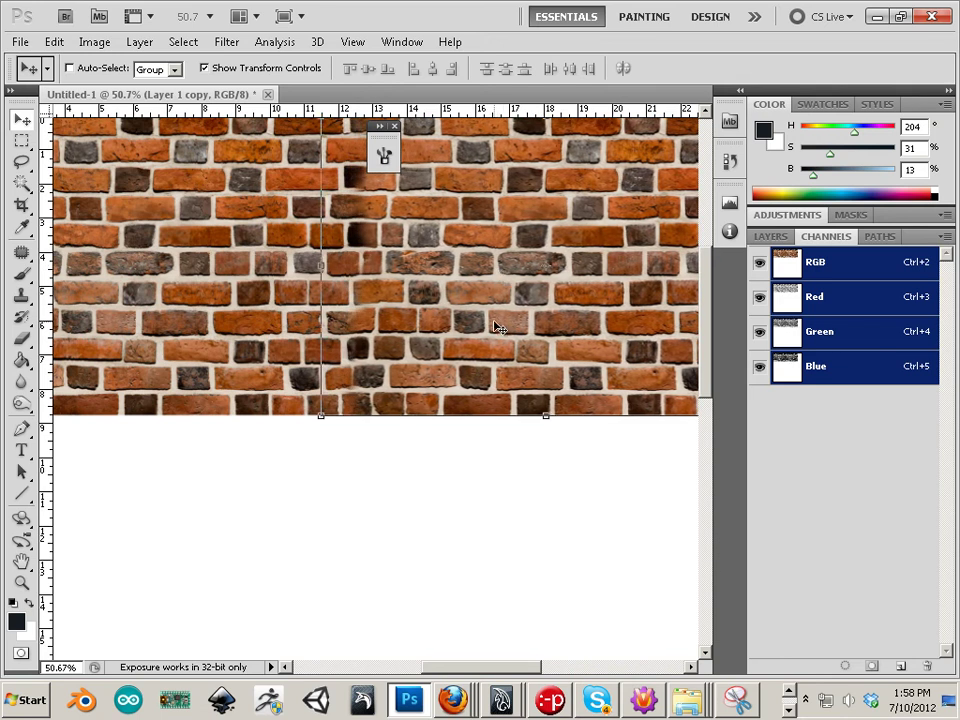
scroll(478, 404, "down", 4)
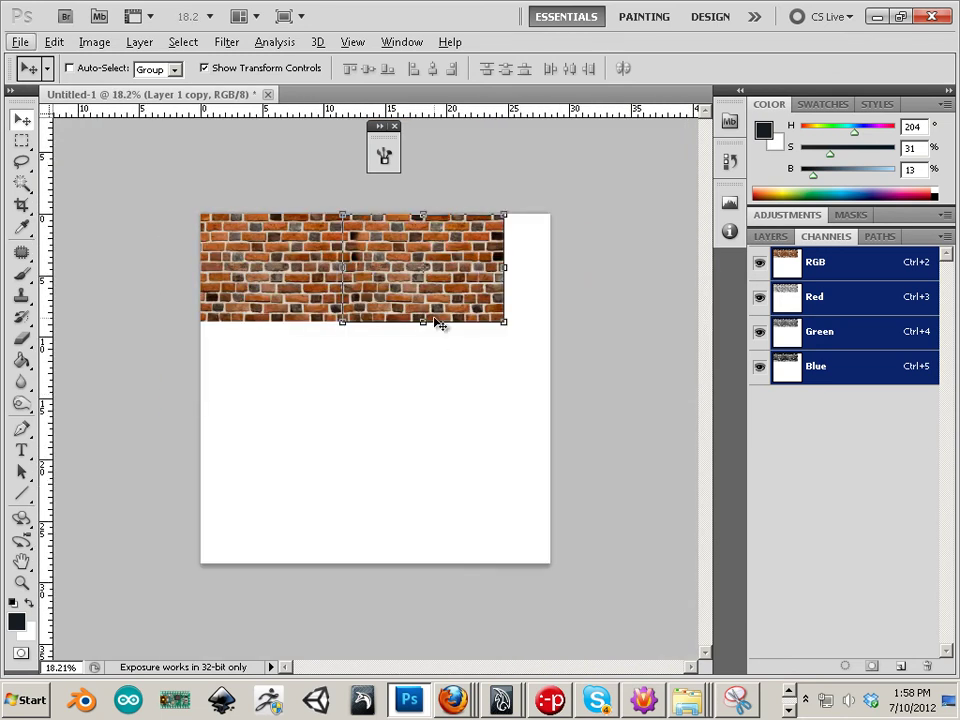
Step: Duplicate the blended brick copy to the canvas's right edge and align its overlap with the neighbouring bricks
left_click_drag(464, 300, 506, 316)
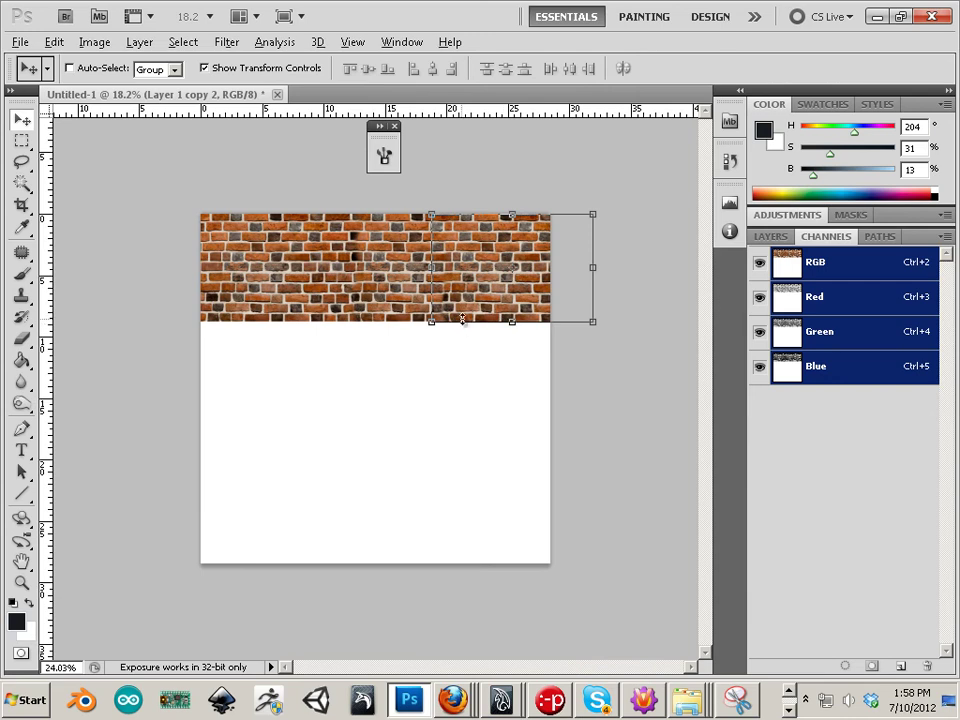
scroll(503, 323, "up", 3)
left_click_drag(504, 373, 475, 448)
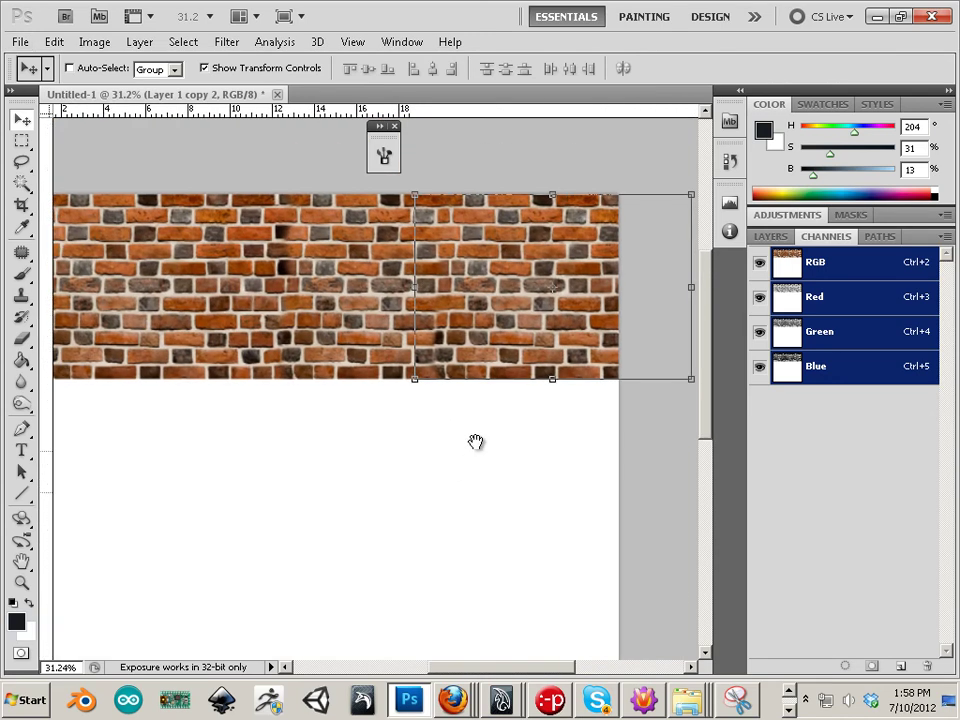
mouse_move(483, 340)
left_mouse_down()
mouse_move(467, 339)
mouse_move(473, 349)
left_mouse_up()
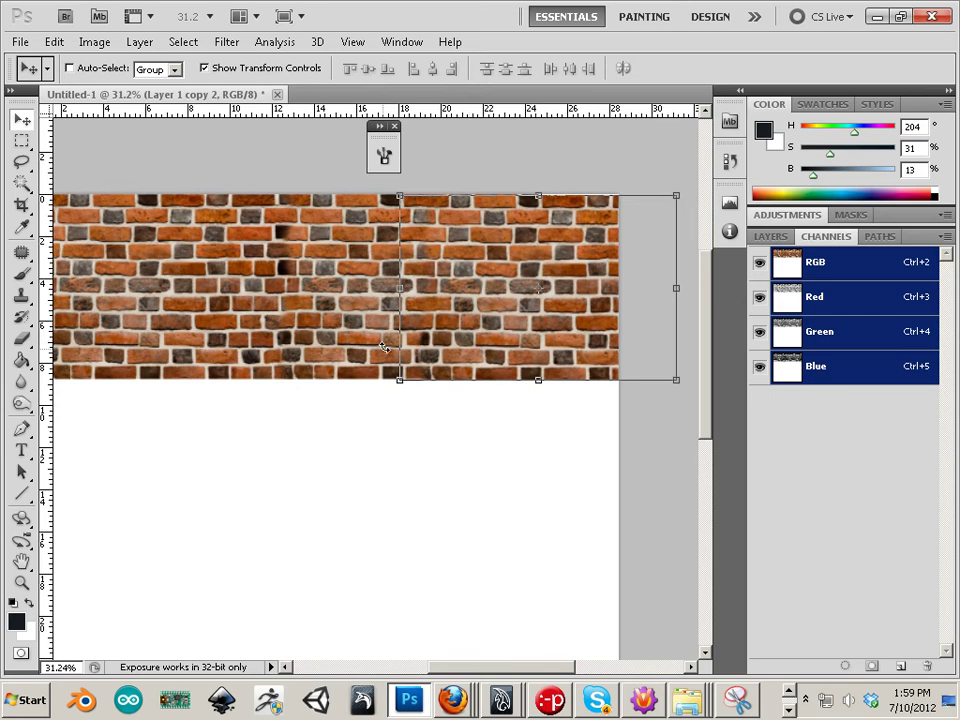
scroll(332, 430, "down", 3)
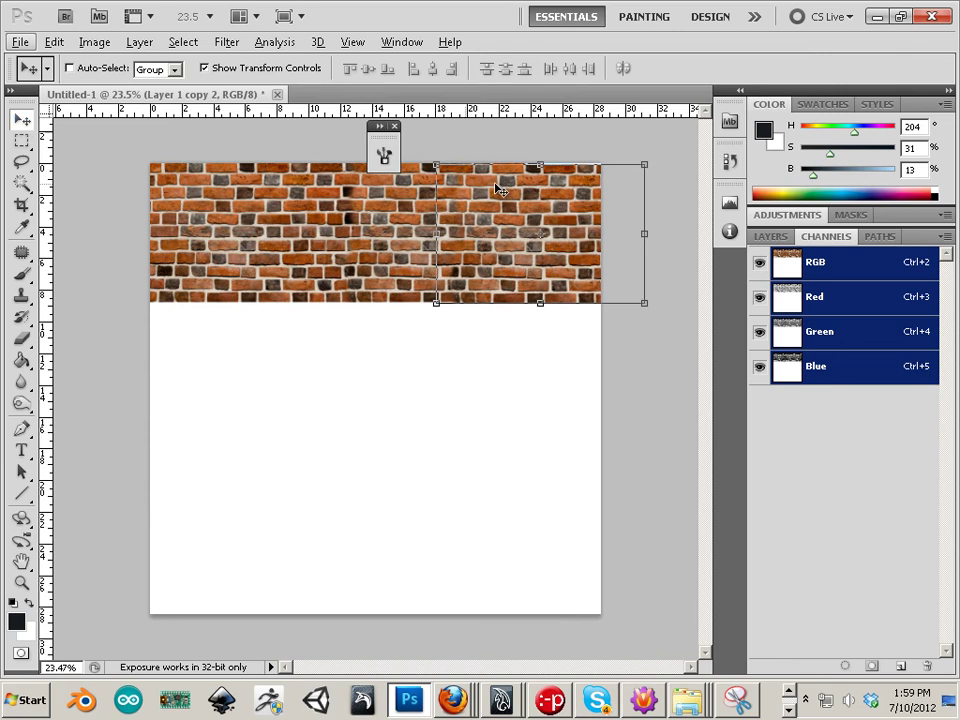
Step: Merge the brick copies into Layer 1 so the row across the canvas's top is a single layer
left_click(771, 237)
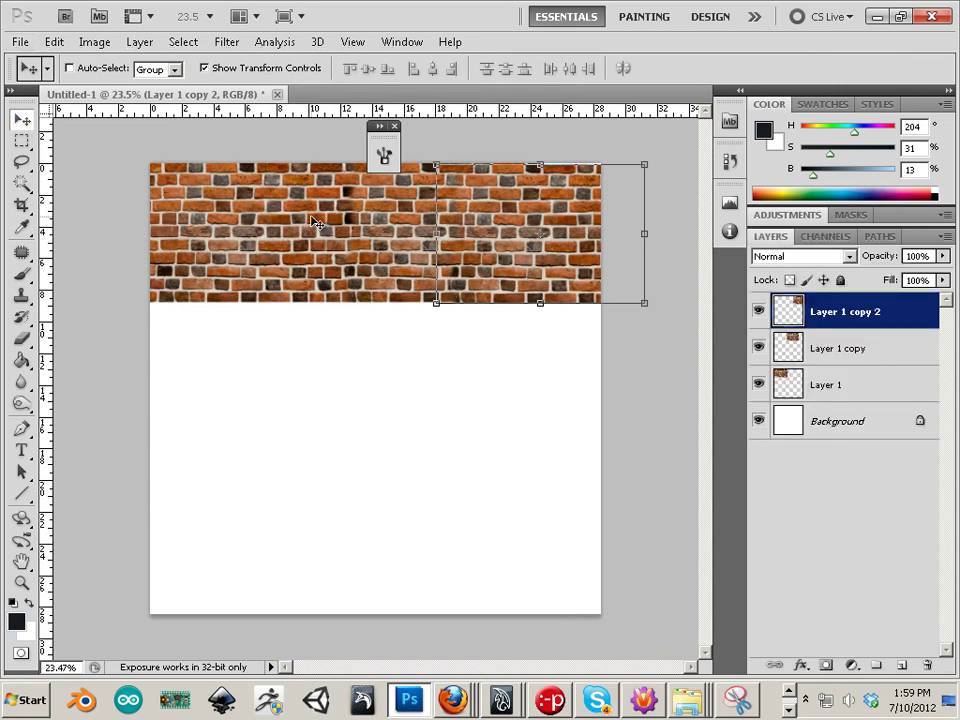
key("Delete")
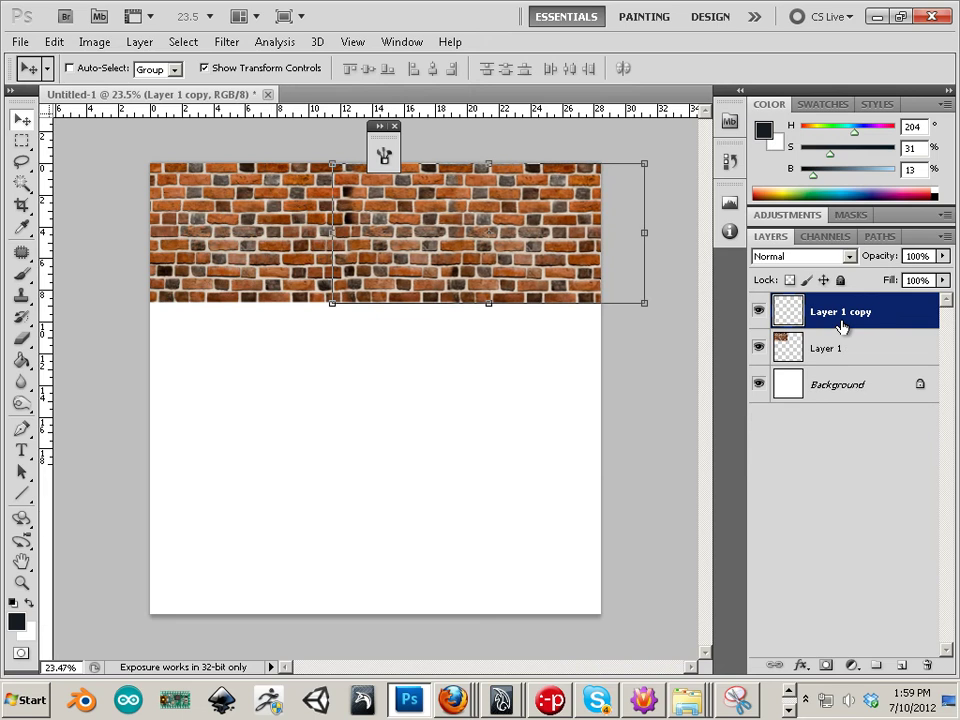
key("ctrl+e")
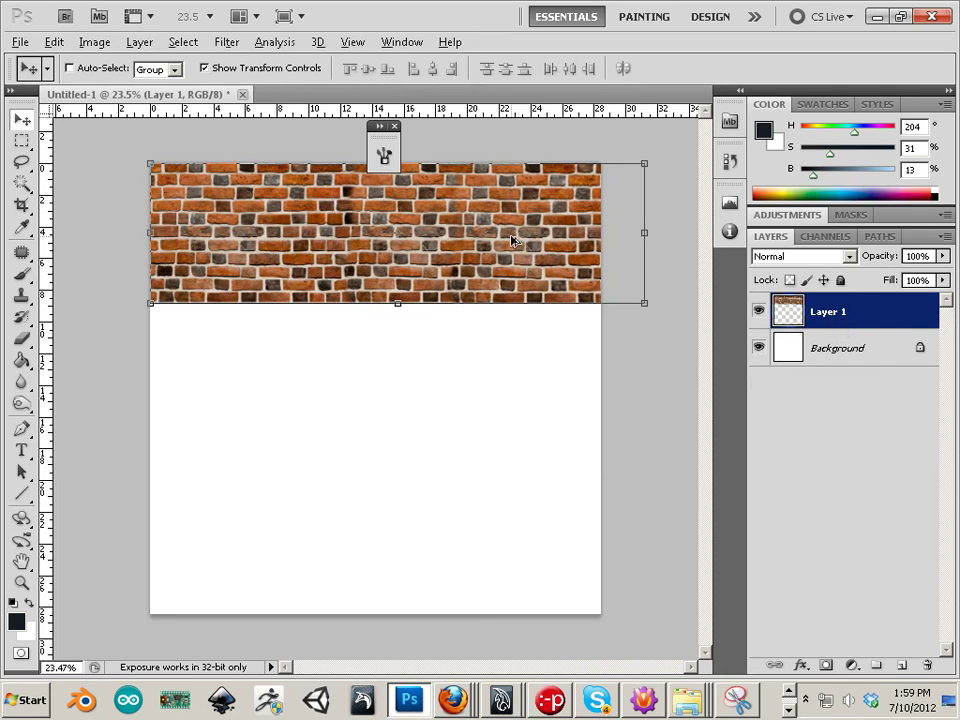
Step: Duplicate the merged brick row directly below the original and align its overlap with the lower courses
left_click_drag(492, 236, 480, 343)
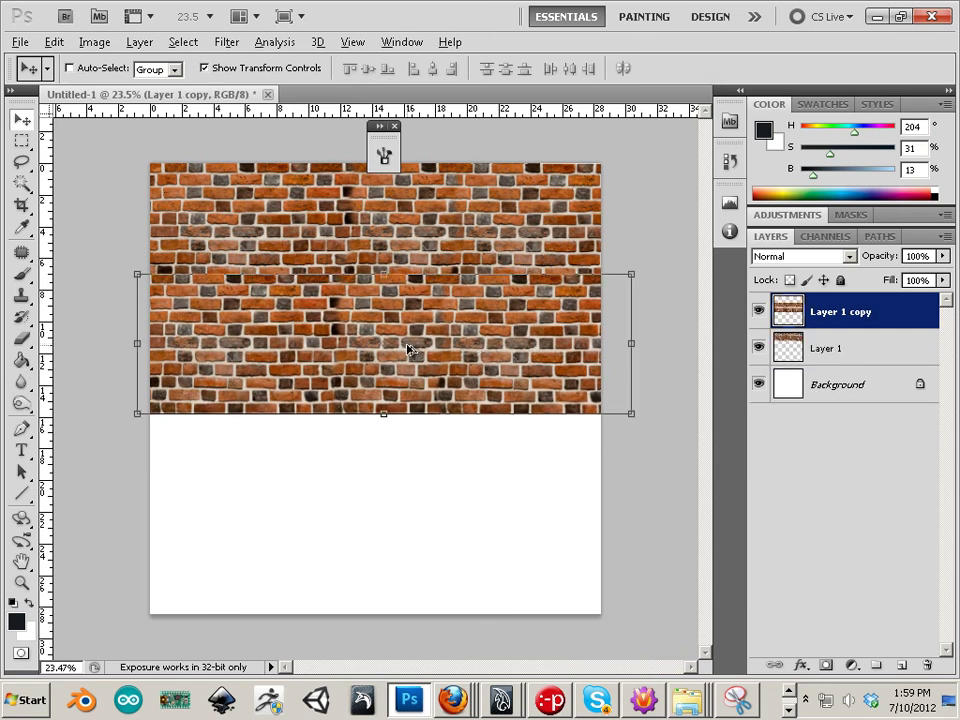
scroll(407, 342, "up", 3)
scroll(408, 347, "up", 1)
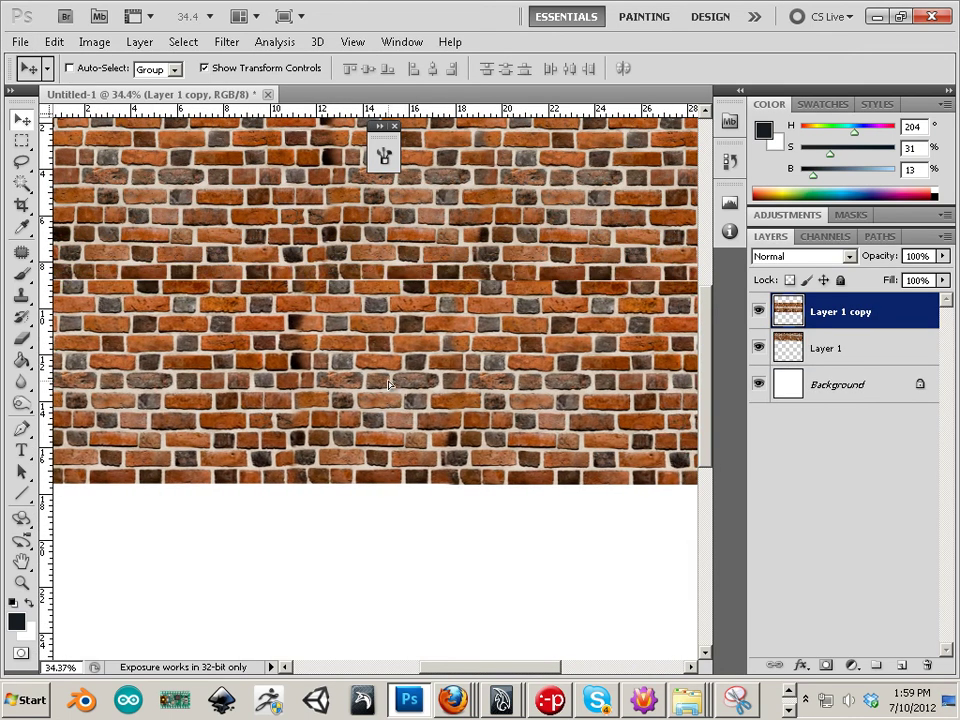
left_click_drag(393, 373, 385, 361)
Step: Erase the top edge of the lower brick row along its full width with the 300 px rough-edged Eraser
left_click(22, 338)
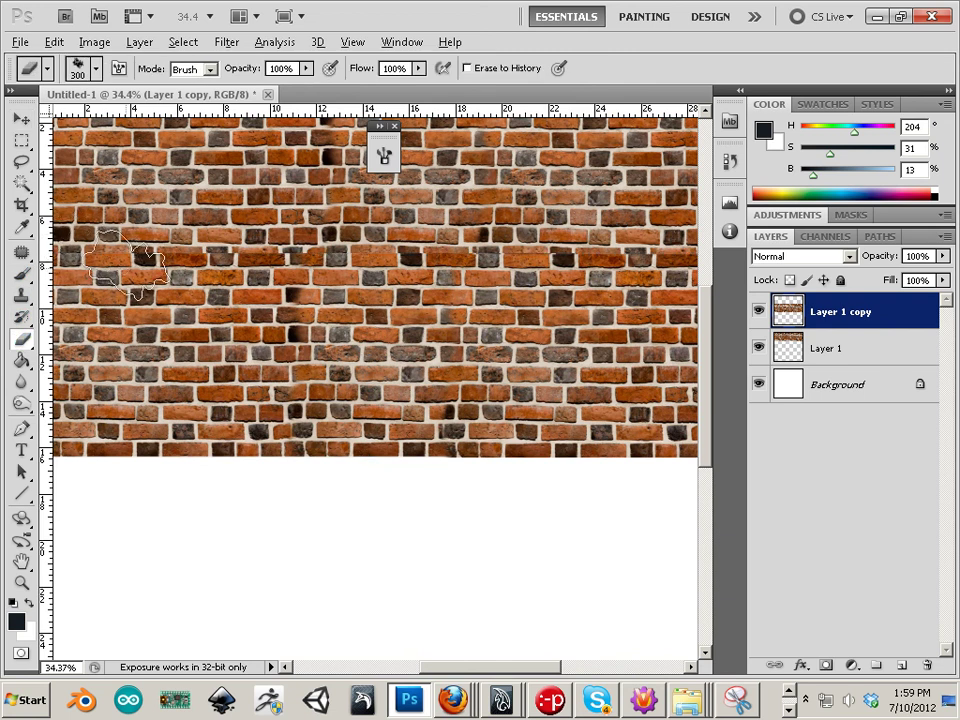
scroll(126, 266, "down", 2)
mouse_move(150, 316)
left_mouse_down()
mouse_move(530, 288)
mouse_move(575, 292)
mouse_move(600, 311)
left_mouse_up()
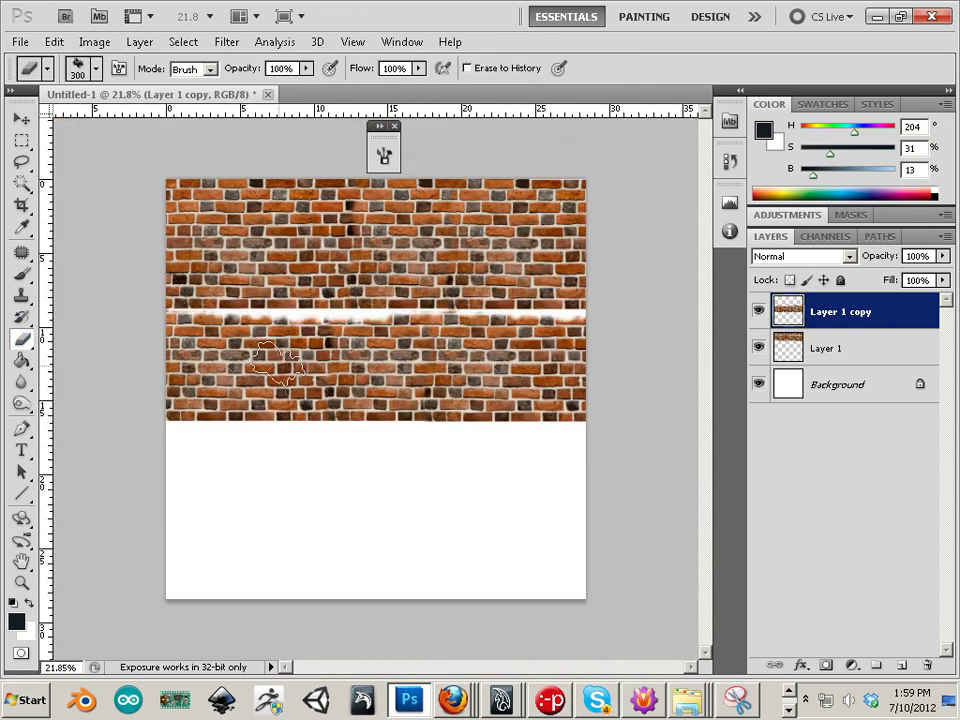
Step: Move the lower brick row up over the erased gap and align its courses with the row above
left_click(22, 118)
left_click_drag(378, 384, 375, 354)
scroll(377, 393, "up", 1)
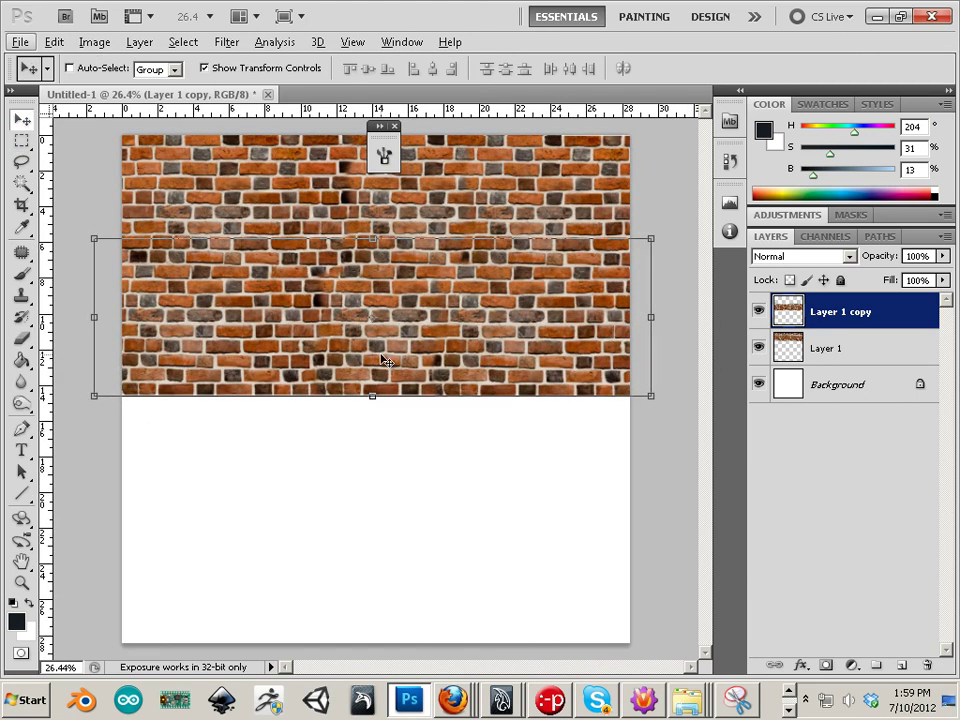
key("alt")
key("Right")
key("Right")
key("Right")
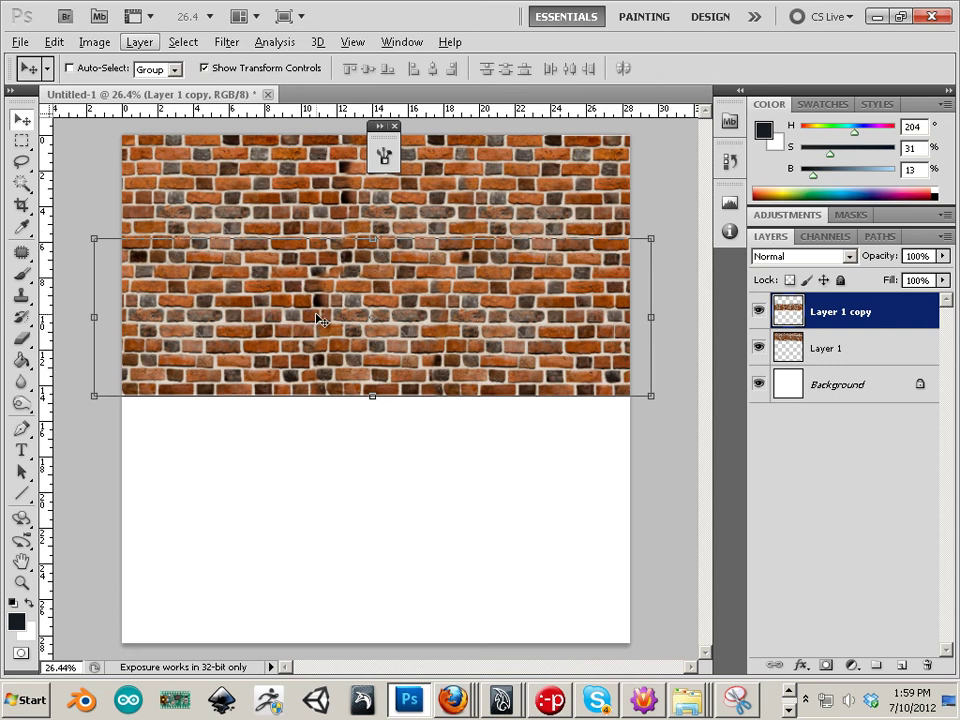
mouse_move(322, 320)
left_mouse_down()
mouse_move(321, 311)
mouse_move(291, 320)
mouse_move(319, 318)
left_mouse_up()
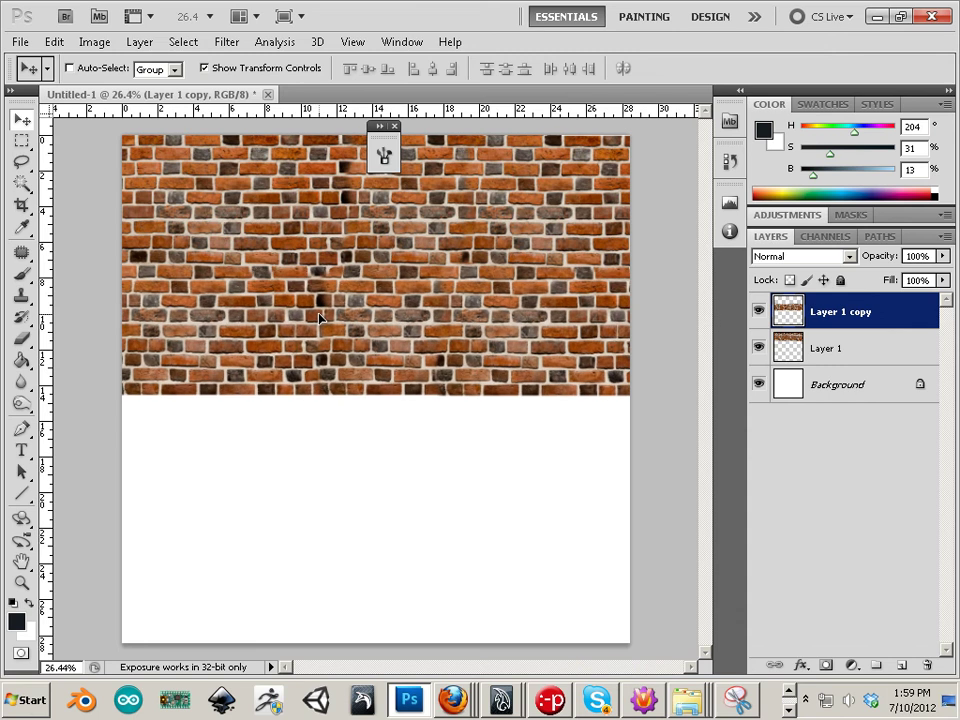
left_click_drag(319, 318, 311, 281)
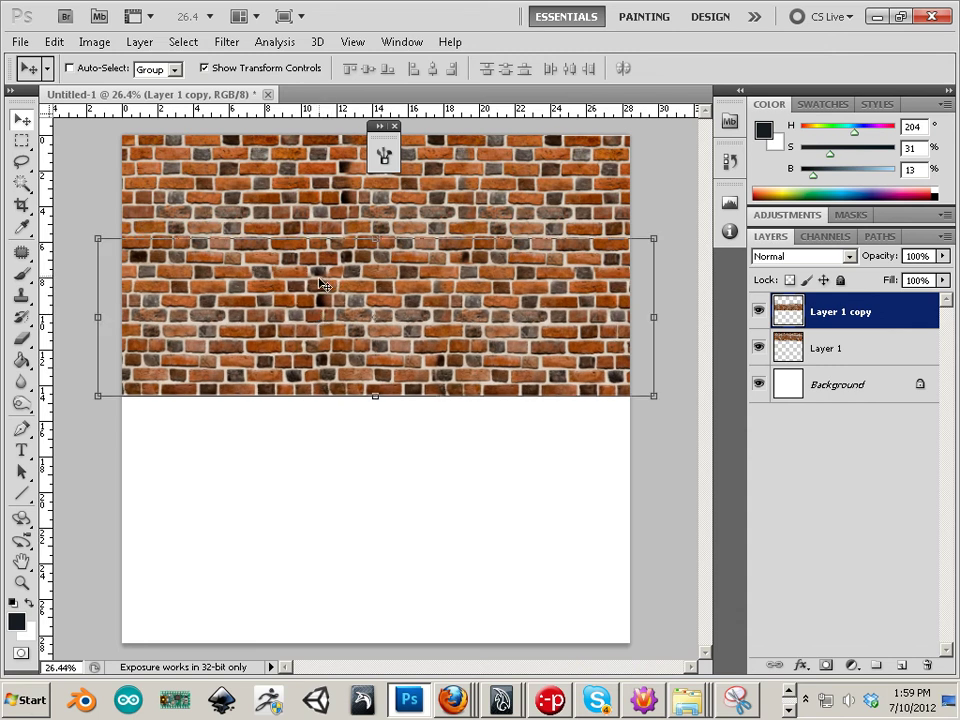
Step: Fill the rest of the canvas down to its bottom edge with three more aligned copies of the brick row
left_click_drag(386, 343, 406, 558)
key("ctrl+j")
key("ctrl+j")
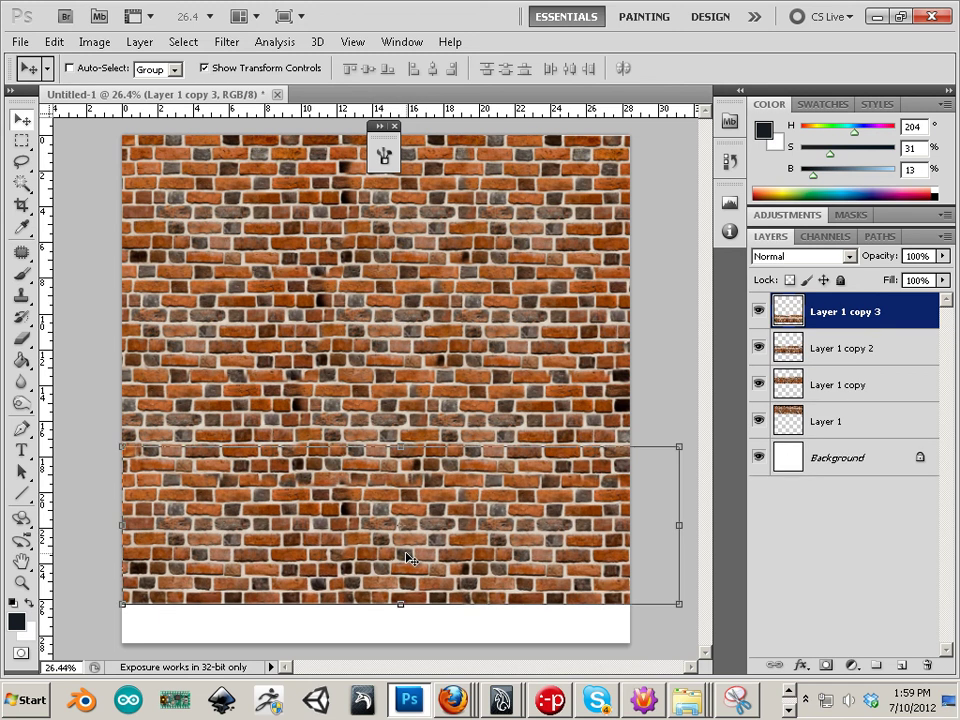
key("Up")
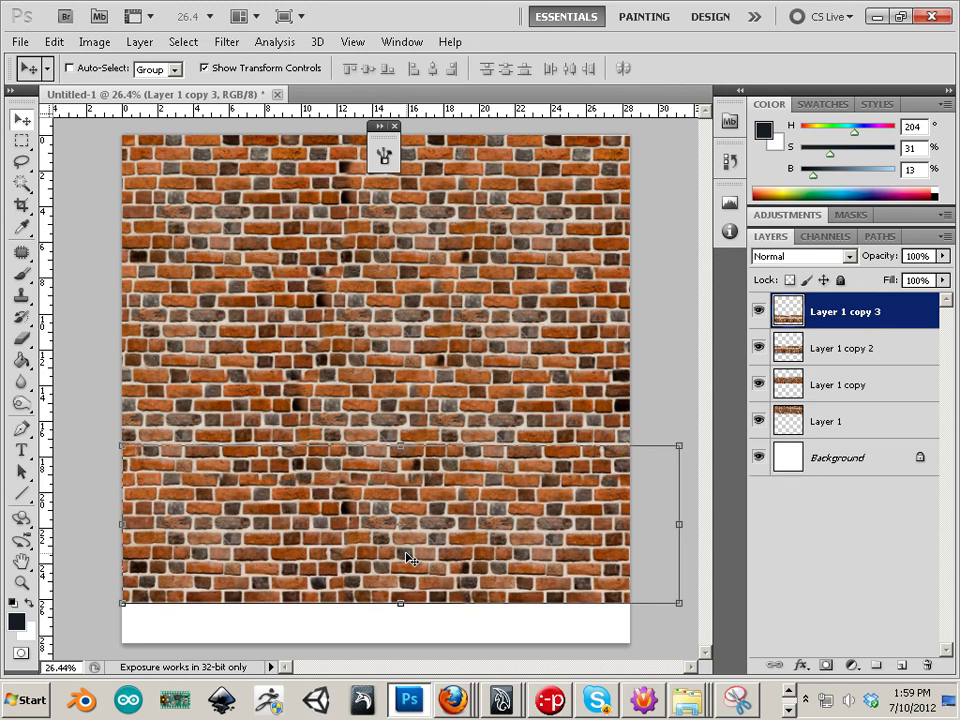
left_click_drag(440, 557, 440, 645)
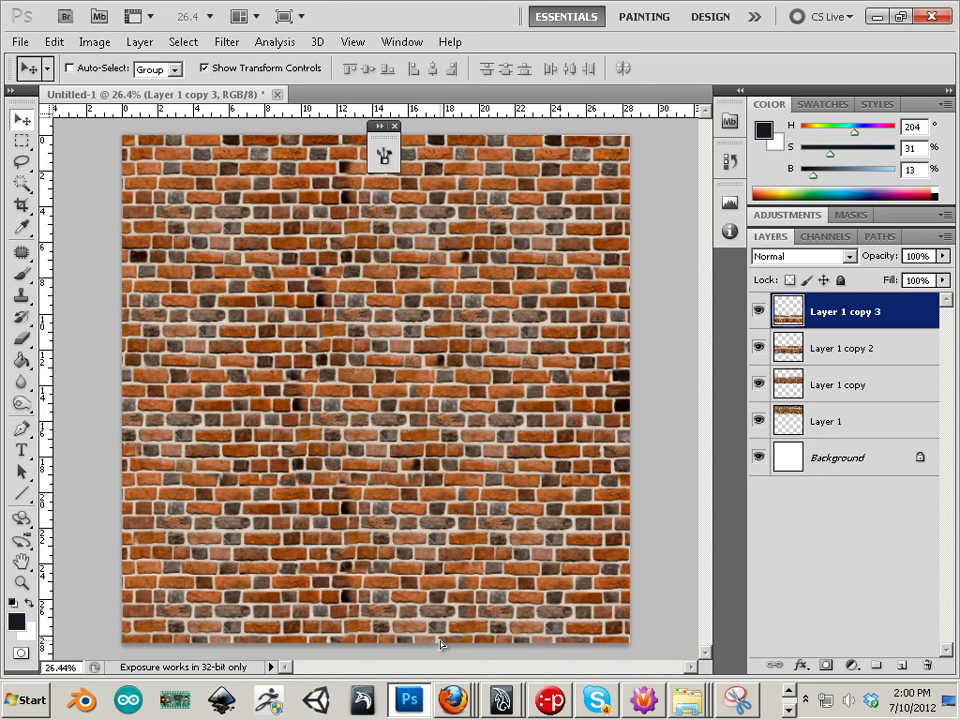
key("ctrl+j")
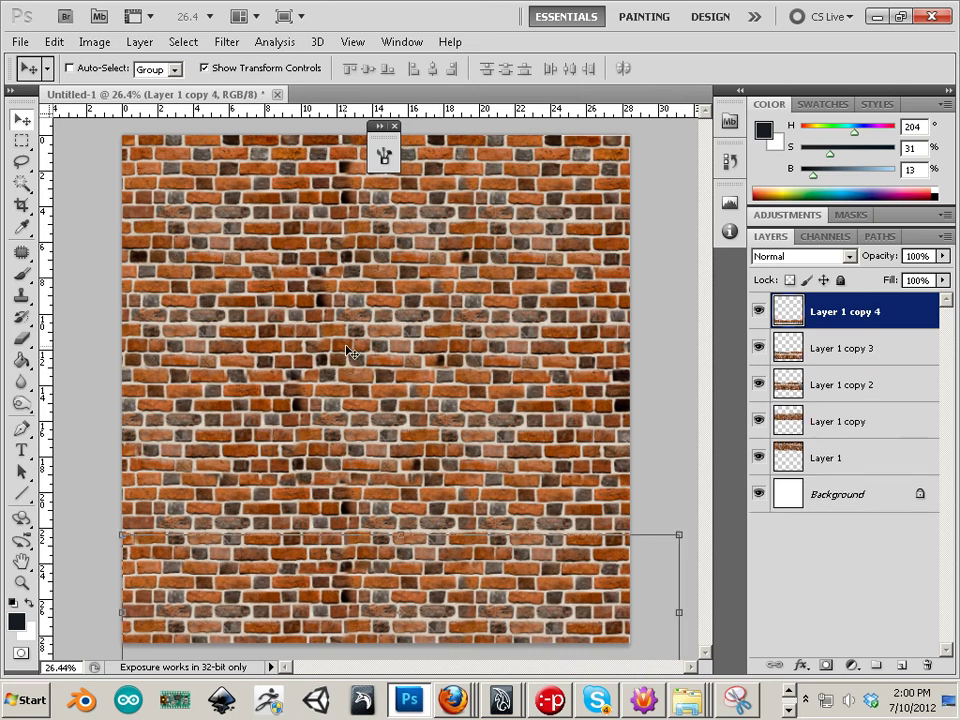
Step: Merge all the brick row copies down into Layer 1
key("ctrl+e")
key("ctrl+e")
key("ctrl+e")
key("ctrl+e")
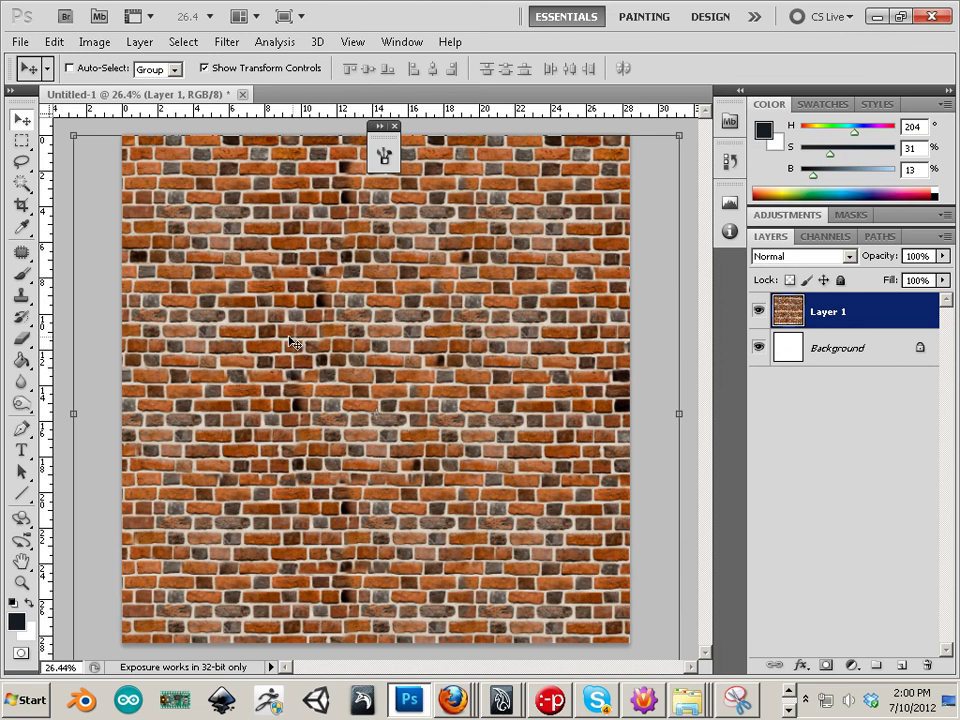
Step: Set up the Clone Stamp with a 20 px brush for retouching the blurred bricks near the canvas's middle
scroll(264, 355, "up", 5)
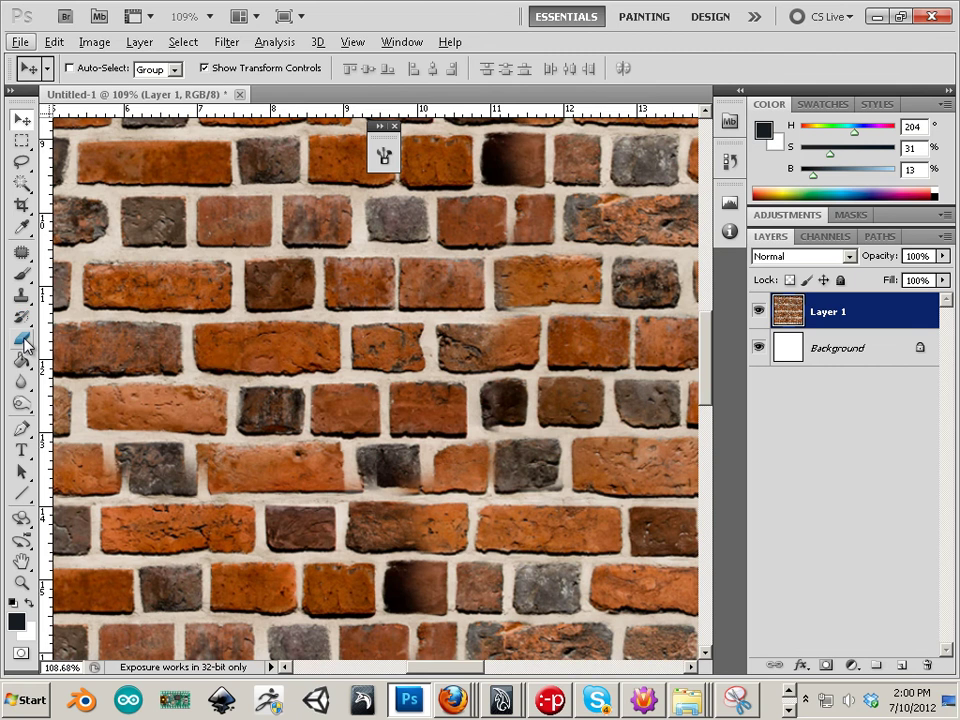
left_click(22, 297)
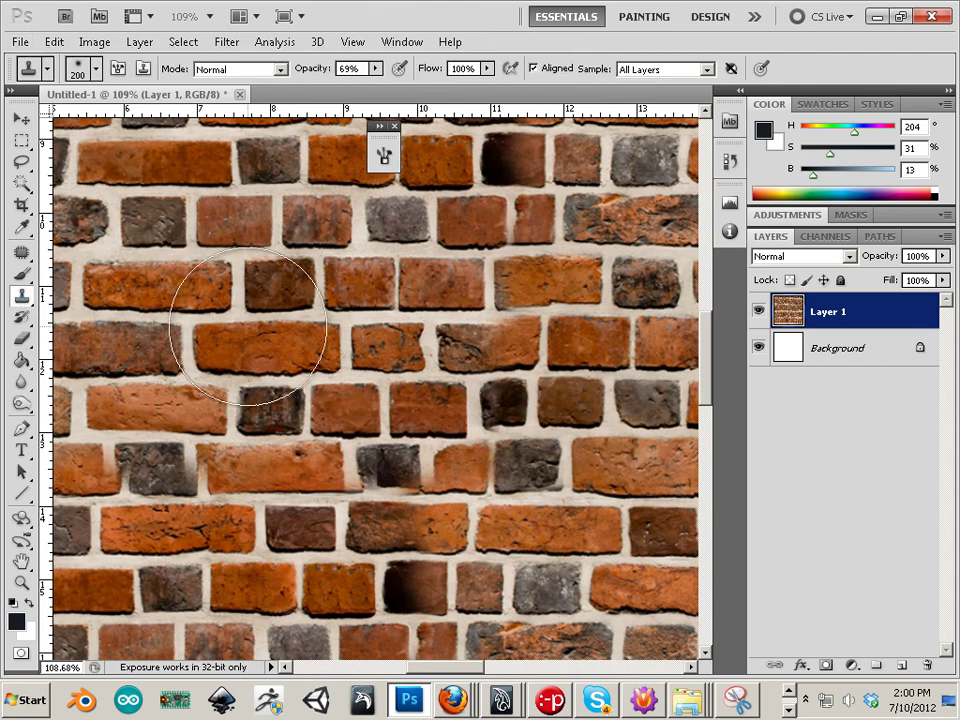
key("bracketleft")
key("bracketleft")
key("bracketleft")
key("bracketleft")
key("bracketleft")
key("bracketleft")
key("bracketleft")
key("bracketleft")
key("bracketleft")
key("bracketleft")
key("bracketleft")
key("bracketleft")
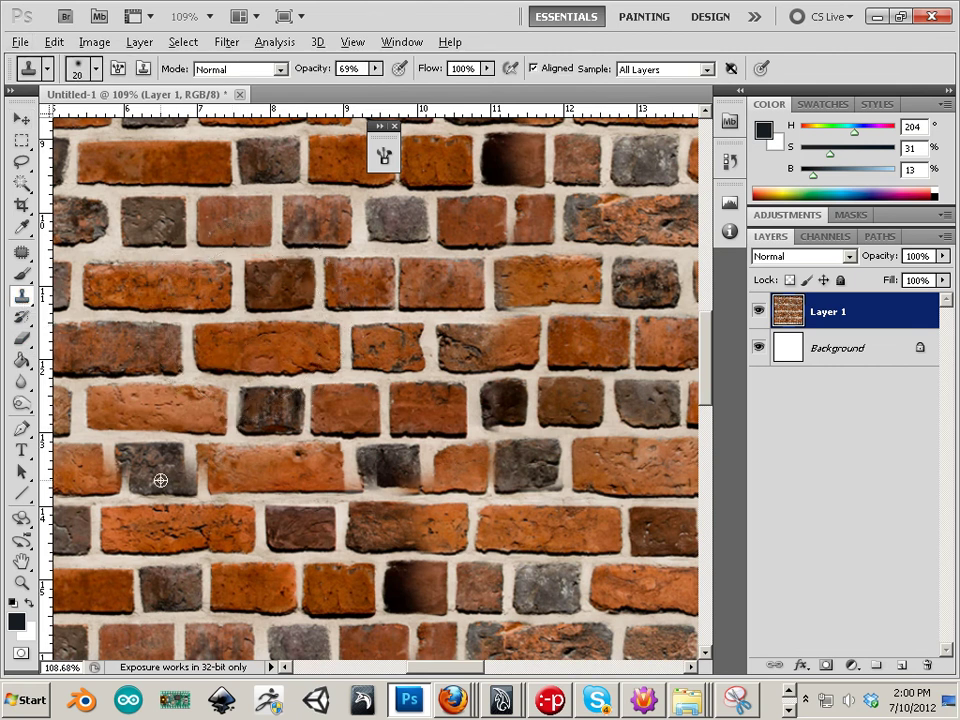
Step: Clone grey brick texture over the blurred right side of the dark brick and undo the last stroke
left_click(160, 480, "alt")
mouse_move(184, 476)
left_mouse_down()
mouse_move(185, 455)
mouse_move(184, 476)
mouse_move(126, 467)
mouse_move(126, 483)
mouse_move(137, 463)
mouse_move(126, 438)
left_mouse_up()
left_click(173, 478, "alt")
left_click(131, 467, "alt")
key("ctrl+z")
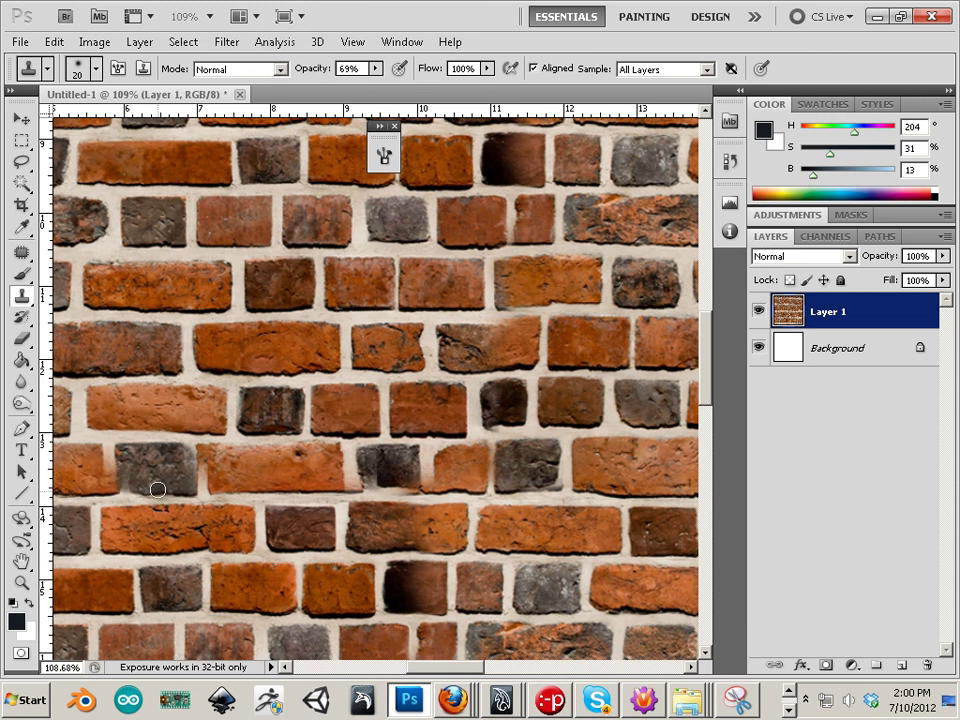
Step: Clone over the blurred joint beside the dark brick's lower left corner and reduce the brush size
left_click(158, 473, "alt")
mouse_move(108, 483)
left_mouse_down()
mouse_move(109, 465)
mouse_move(109, 485)
left_mouse_up()
key("alt")
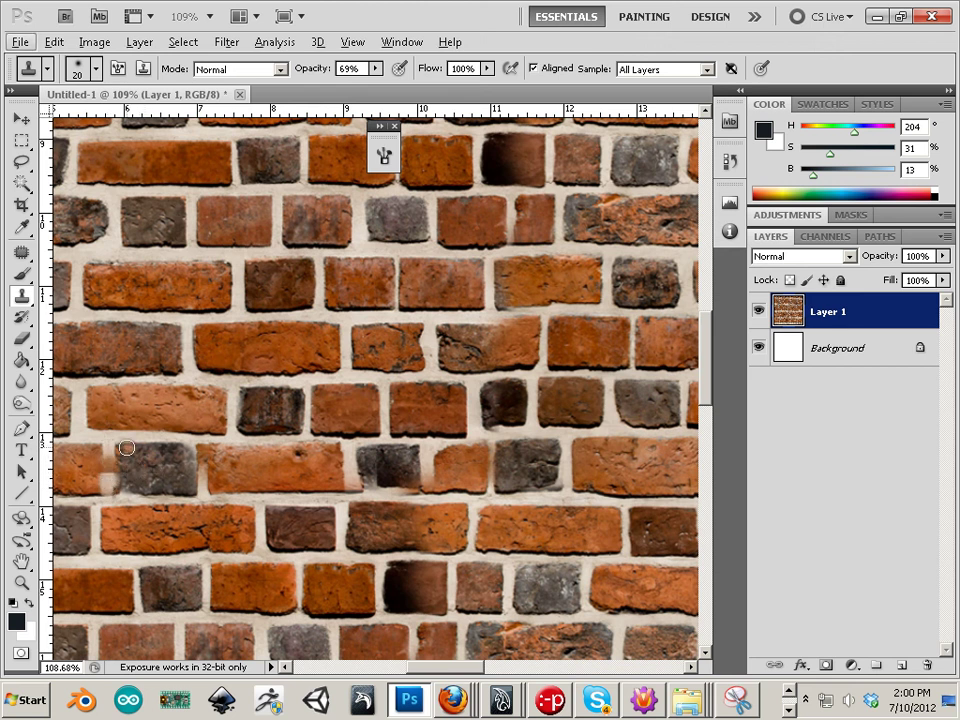
key("bracketleft")
key("bracketleft")
Step: Select a clean vertical mortar joint between two bricks, copy it merged and paste it as a new layer
left_click(21, 143)
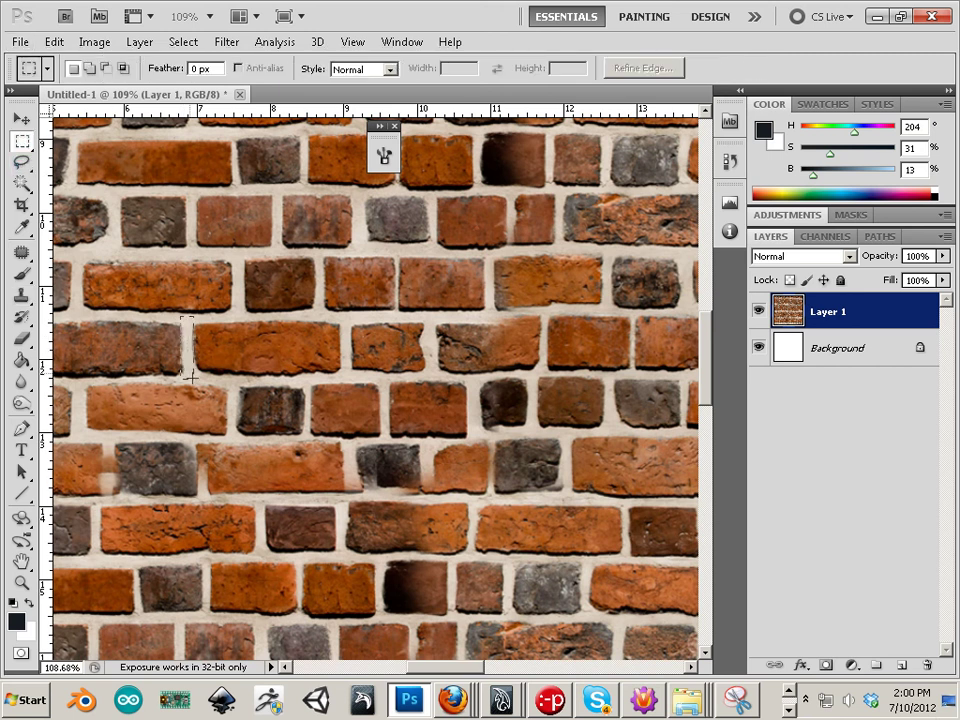
left_click_drag(192, 378, 192, 381)
left_click(190, 350)
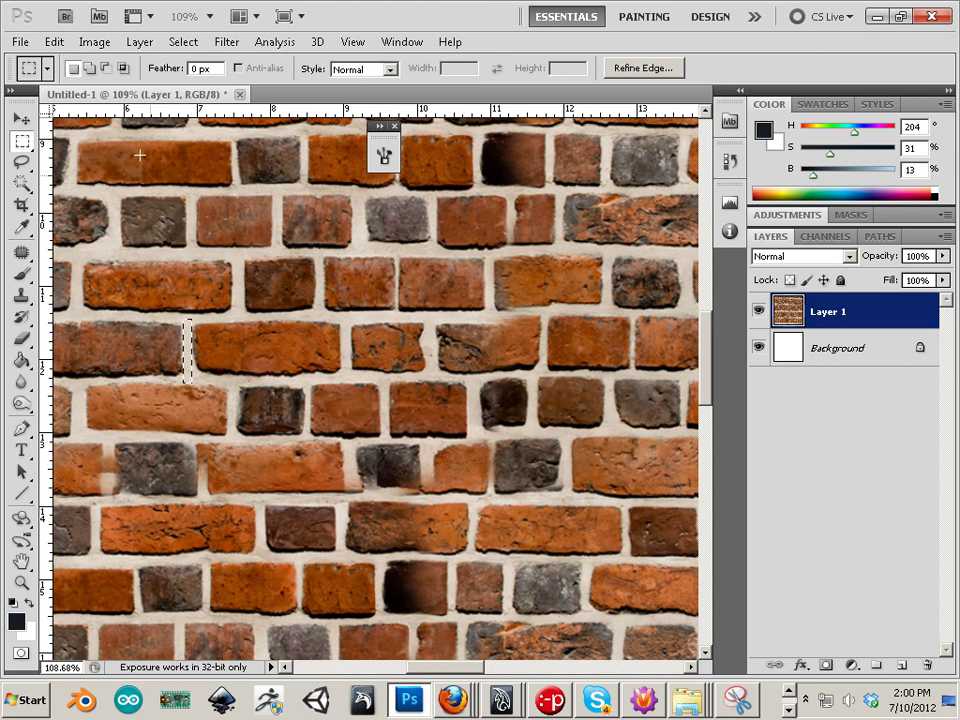
left_click(53, 41)
left_click(85, 173)
left_click(53, 41)
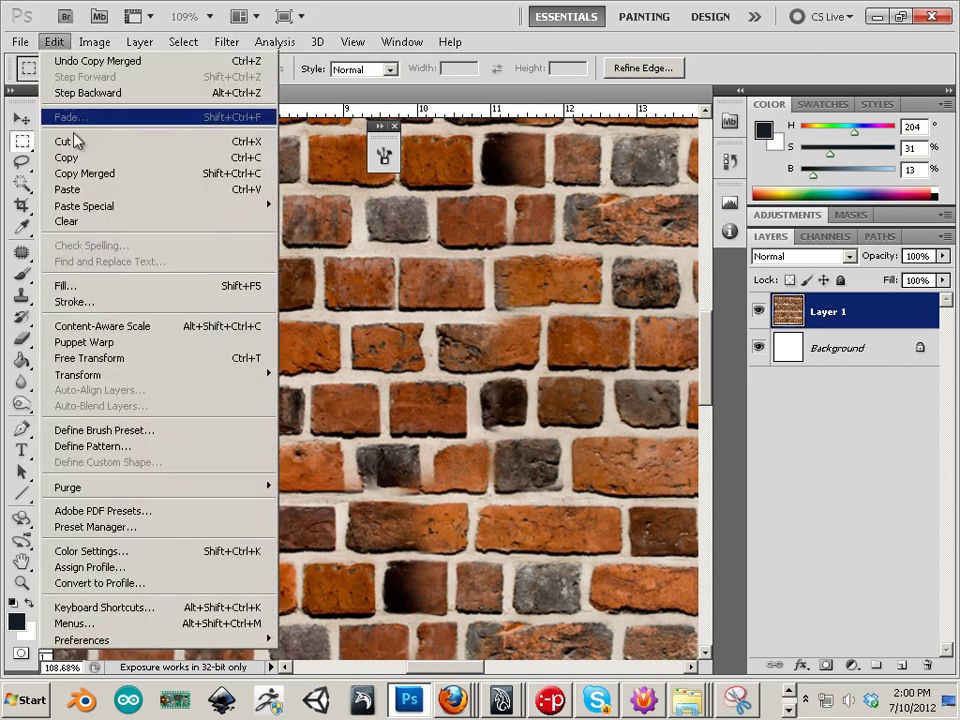
left_click(88, 190)
Step: Move the mortar strip to the left side of the retouched dark brick and widen it to 146%
key("v")
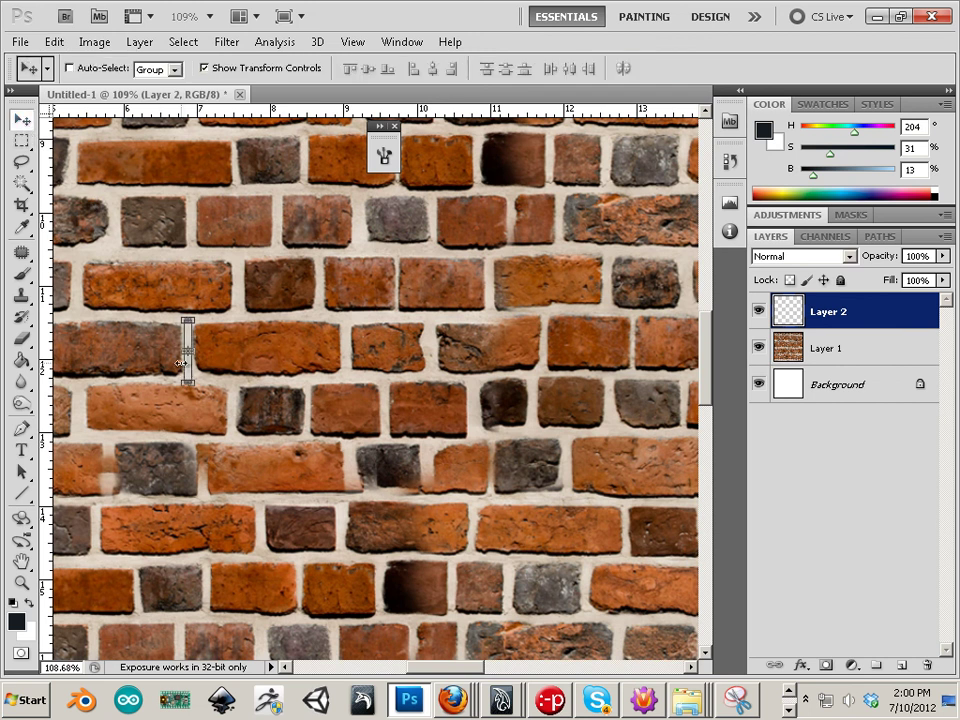
left_click_drag(193, 374, 120, 476)
key("ctrl+t")
left_click_drag(116, 468, 104, 469)
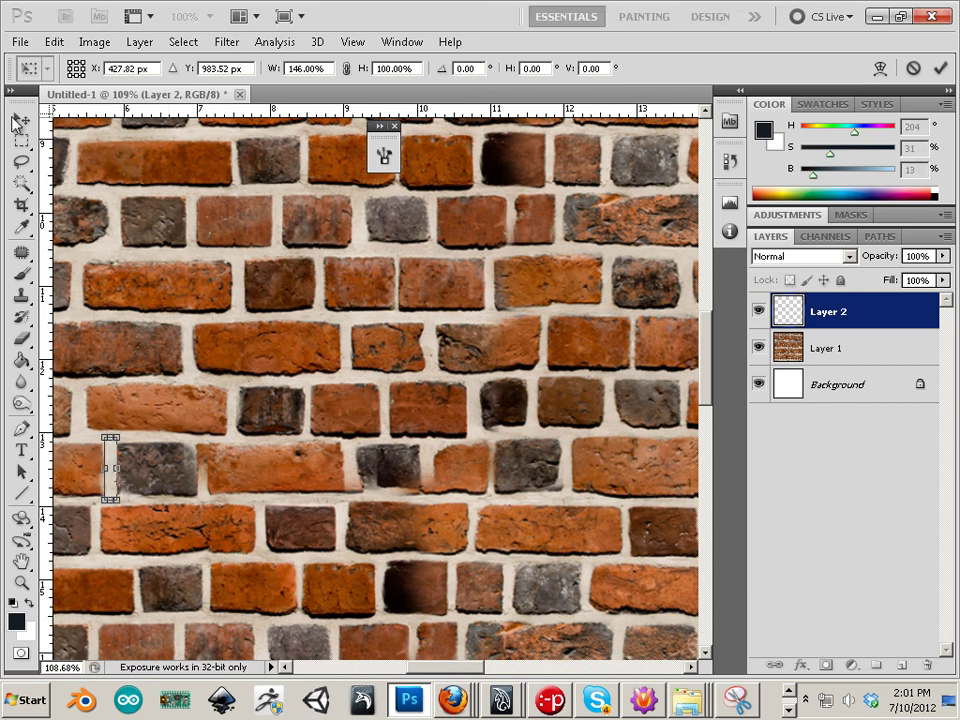
left_click(20, 118)
left_click(388, 275)
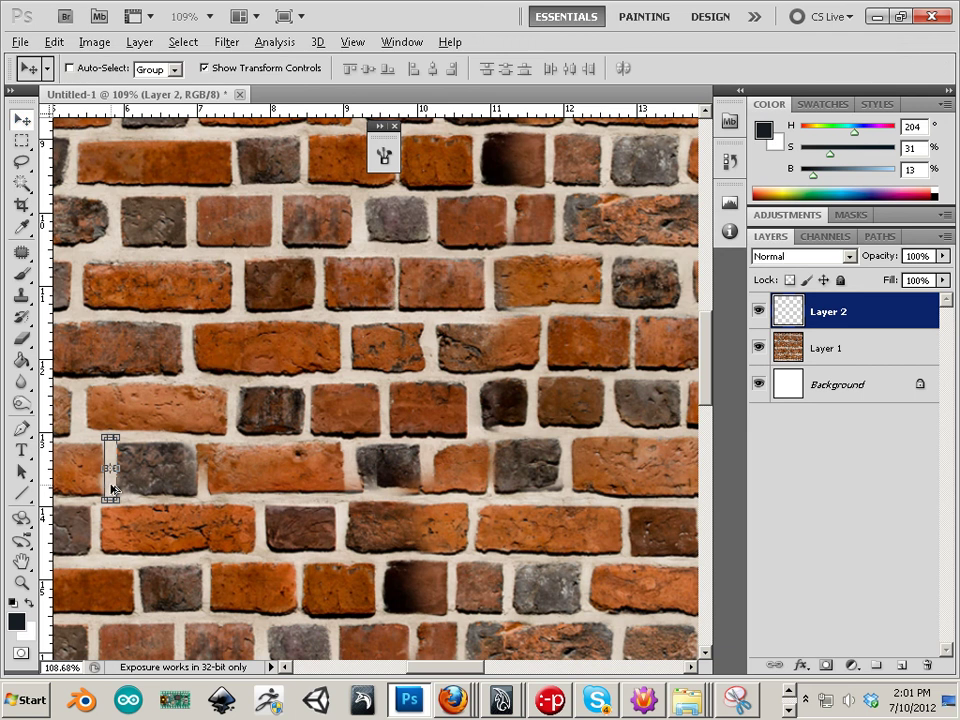
Step: Place three duplicates of the mortar strip over the other blurred joints in the same brick course
left_click_drag(113, 488, 433, 500)
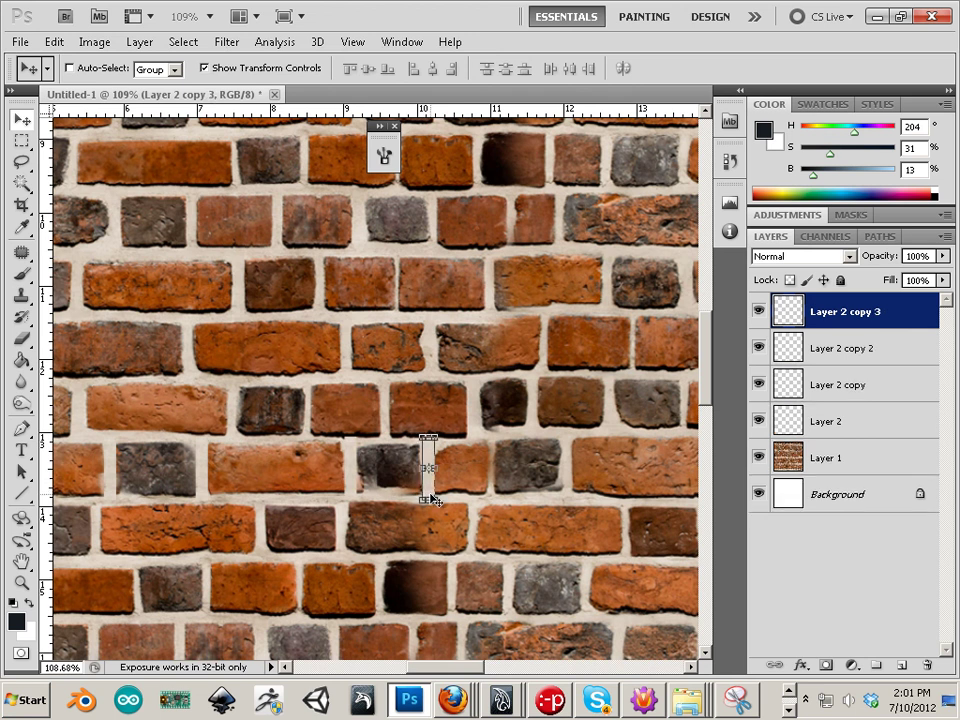
scroll(430, 467, "down", 3)
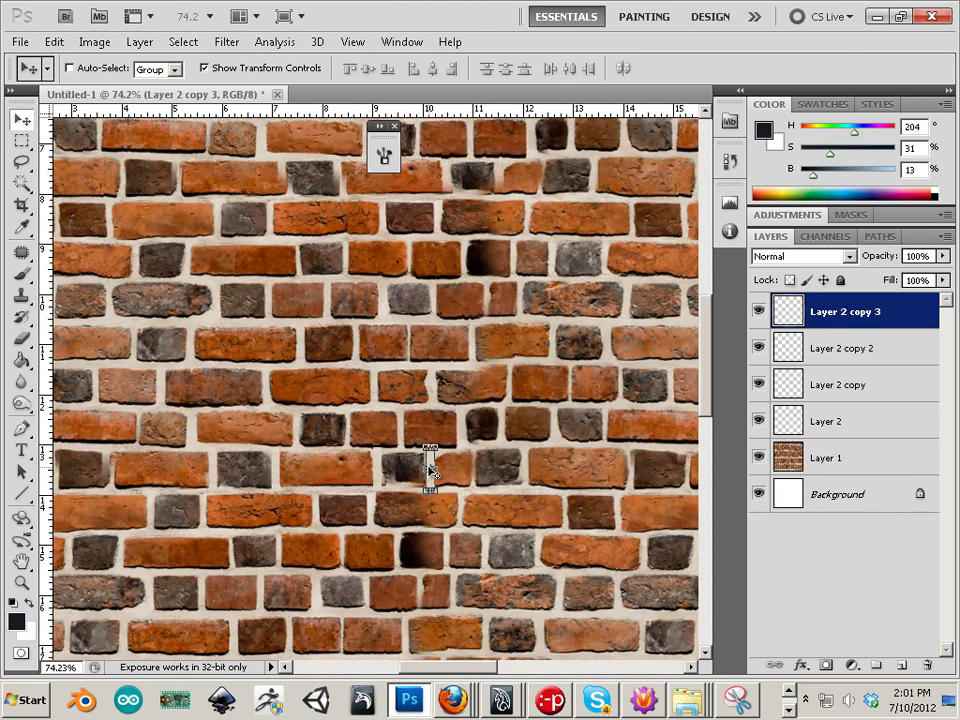
scroll(430, 467, "down", 3)
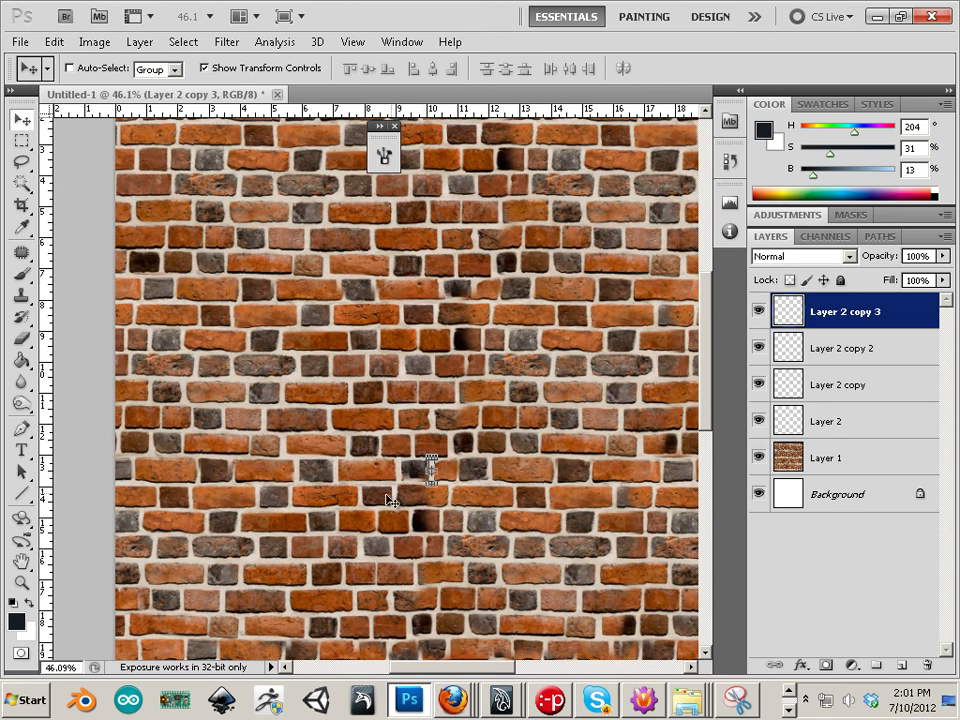
left_click_drag(401, 568, 313, 420)
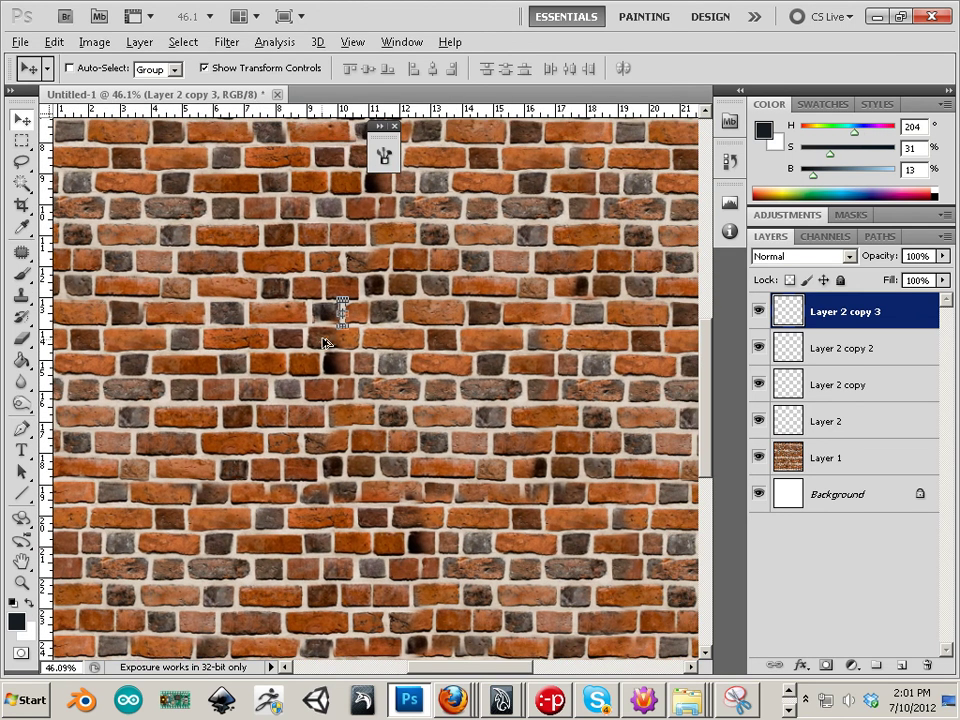
scroll(353, 350, "up", 1)
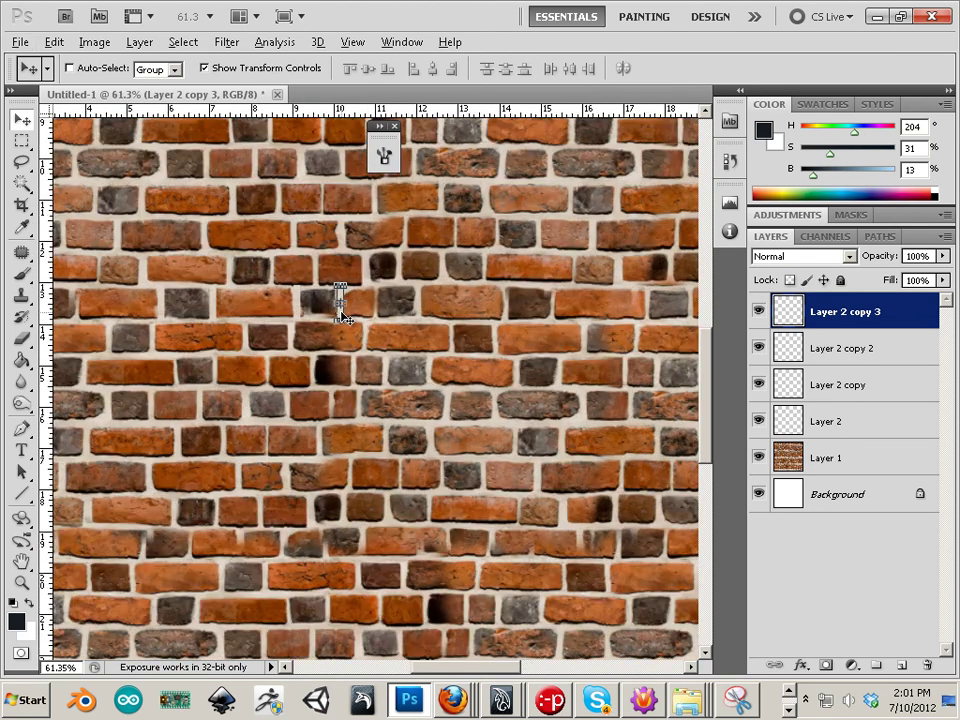
left_click_drag(341, 318, 519, 464)
key("ctrl+z")
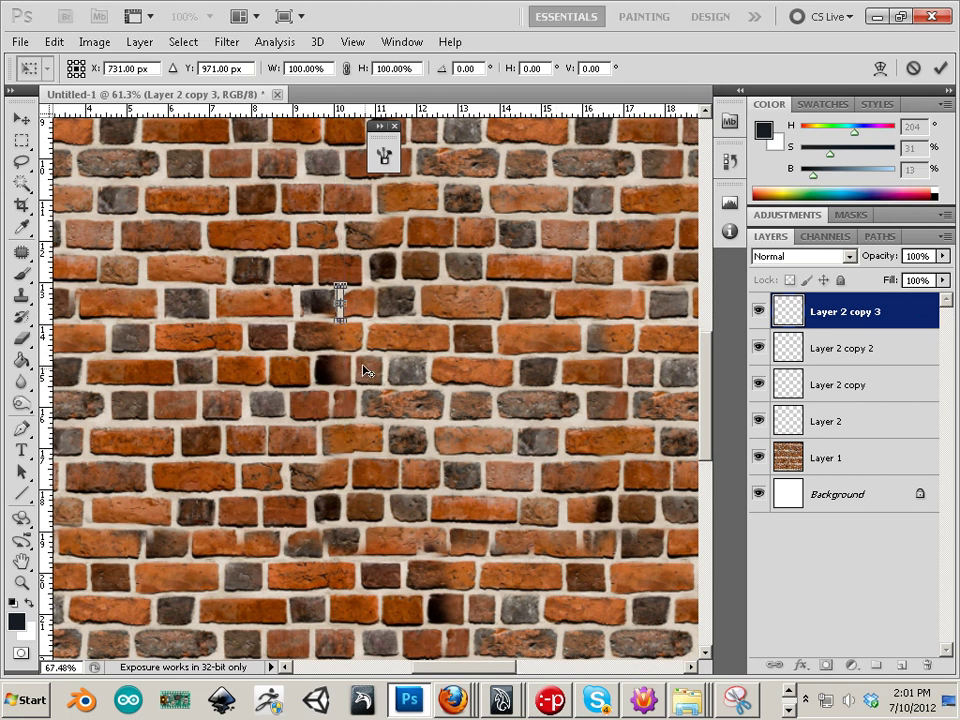
scroll(365, 371, "up", 3)
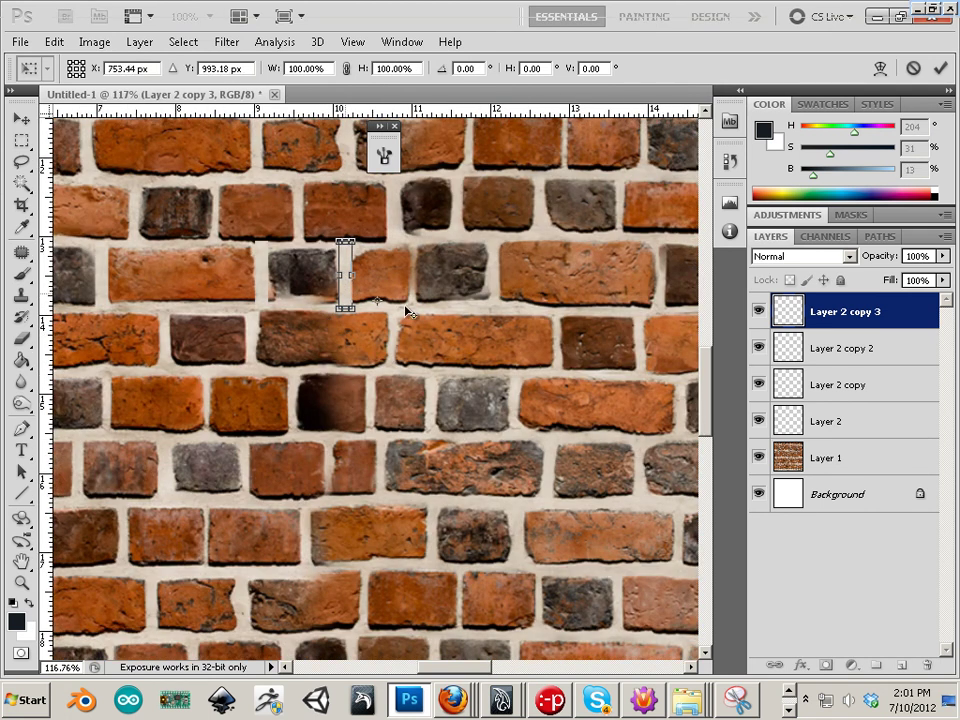
left_click(20, 120)
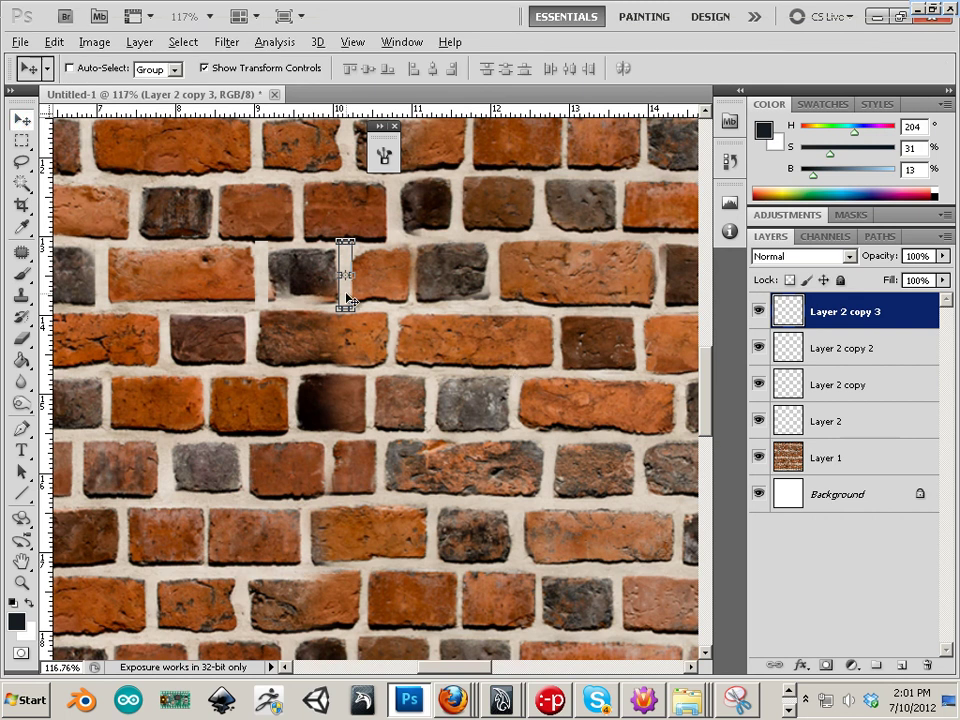
Step: Duplicate the mortar strip twice and place one copy over a blurred vertical joint in the brick course along the lower seam
left_click_drag(346, 298, 589, 577)
left_click_drag(478, 574, 137, 339)
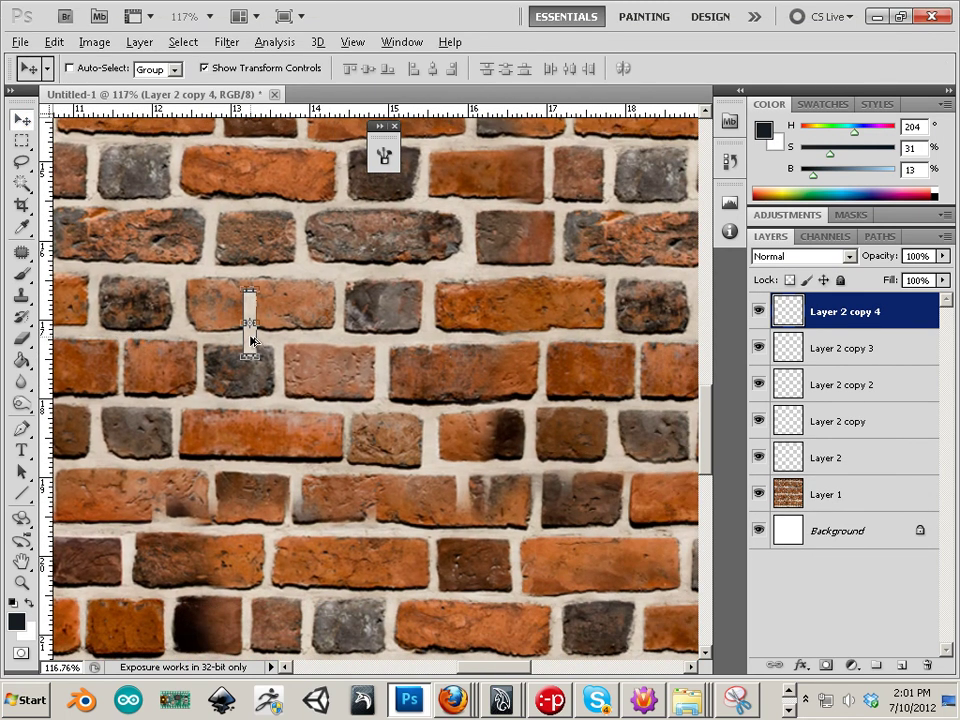
left_click_drag(251, 342, 440, 450)
key("ctrl+j")
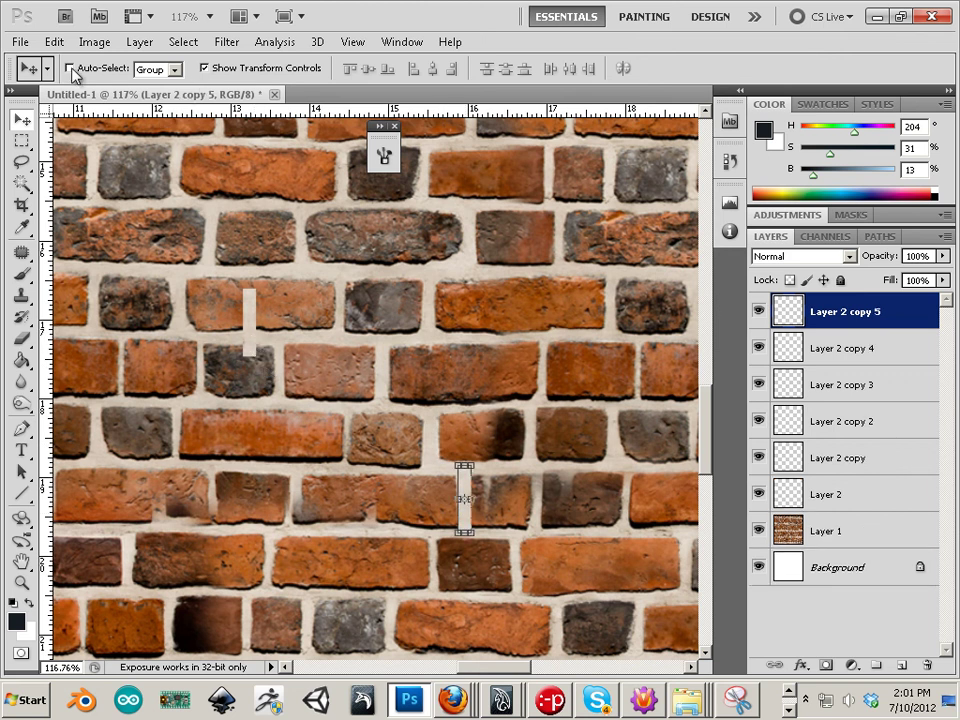
Step: Turn on layer auto-select, move the spare mortar strip to a blurred joint further left in that course, and place a duplicate over the next one
left_click(250, 342)
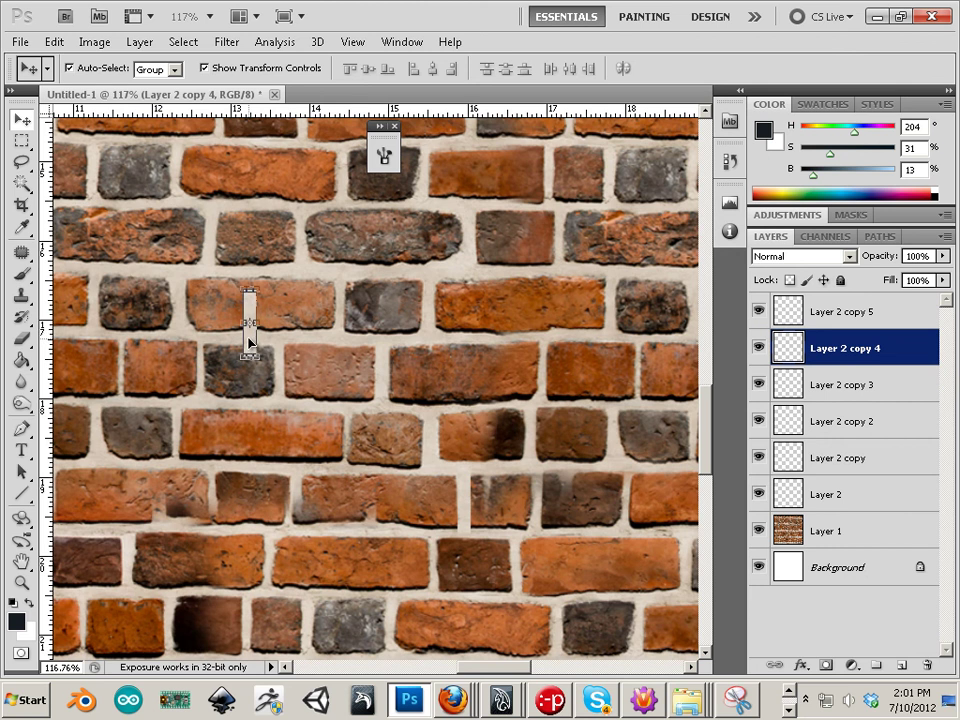
left_click_drag(250, 342, 598, 507)
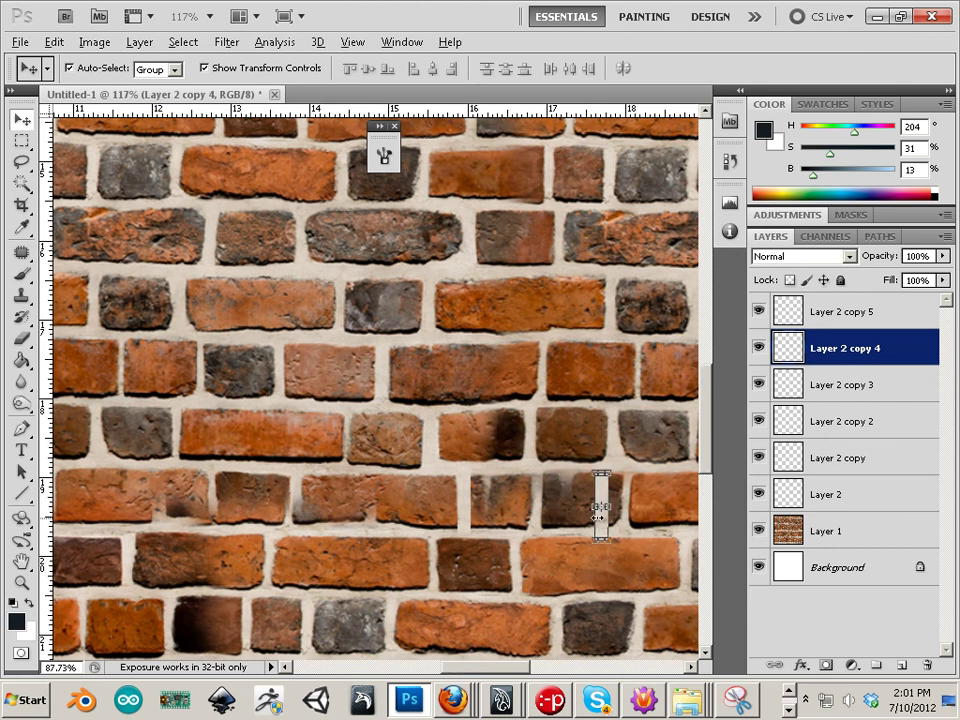
scroll(598, 507, "down", 3)
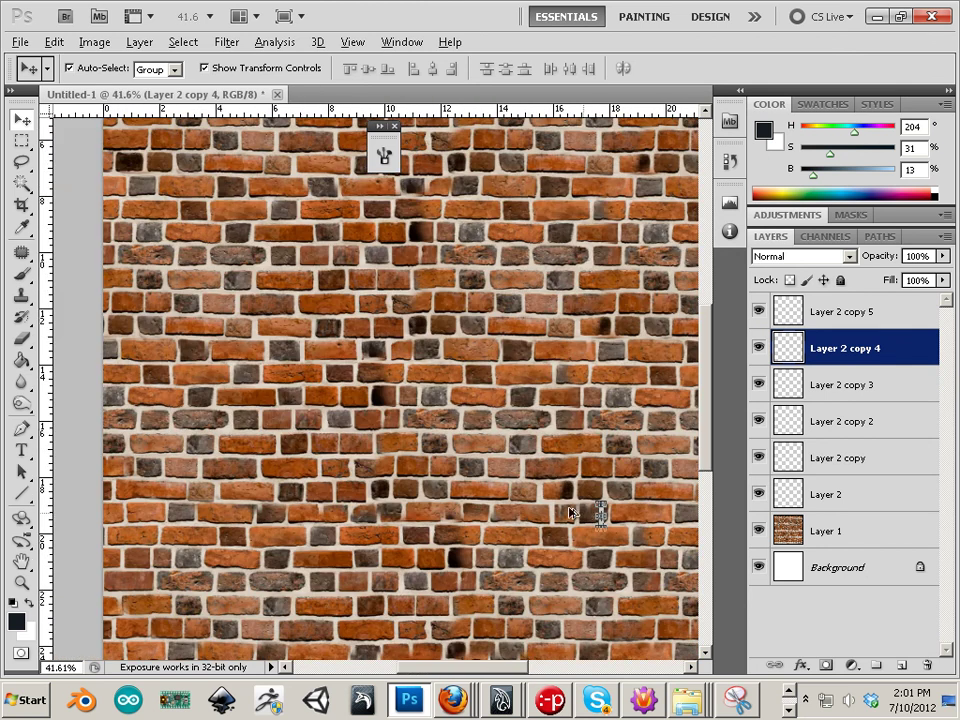
scroll(600, 513, "up", 2)
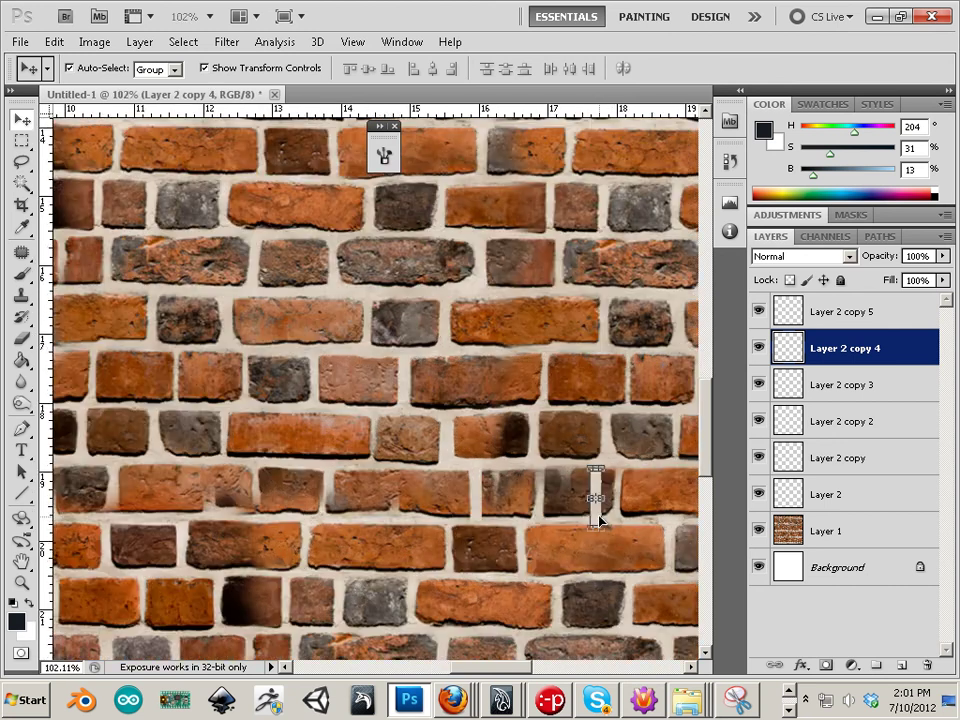
left_click_drag(598, 518, 212, 511)
left_click_drag(234, 569, 627, 559)
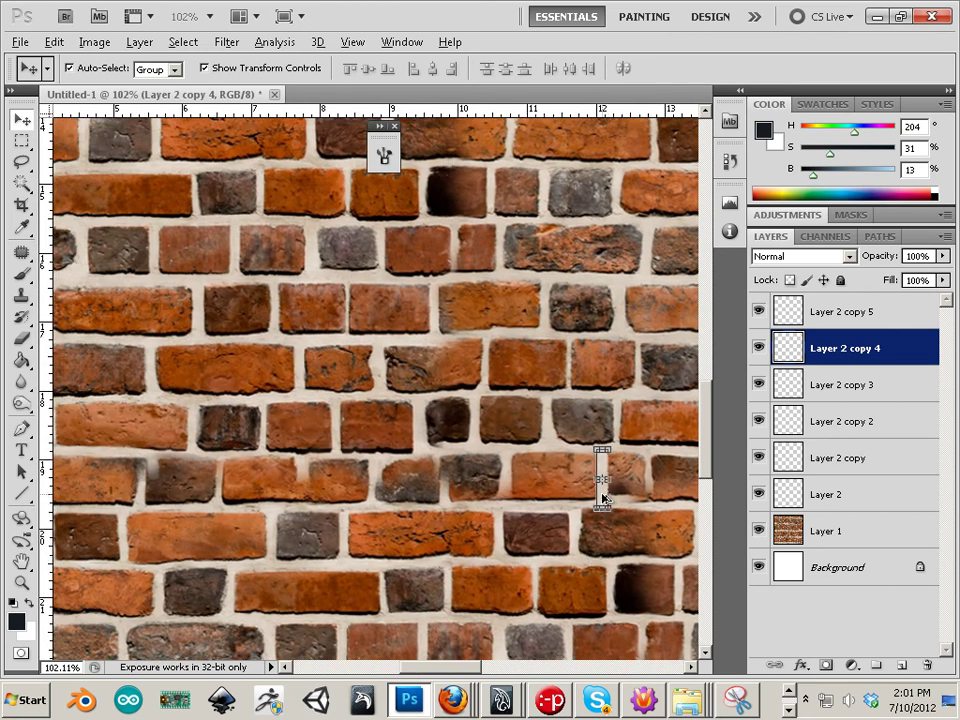
left_click_drag(603, 497, 440, 494)
key("ctrl+j")
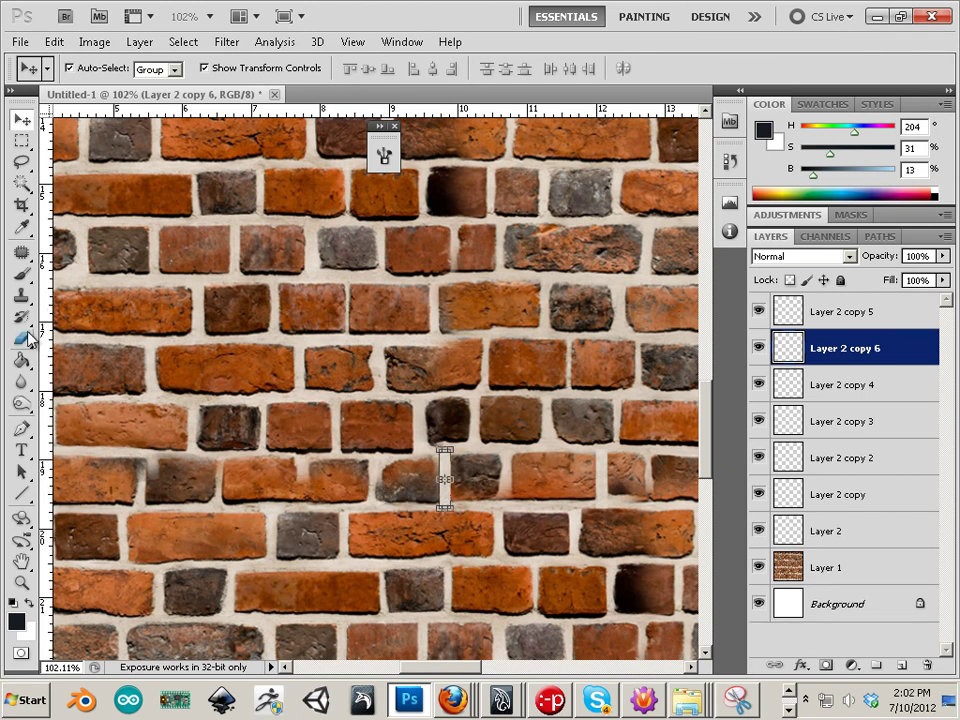
Step: Retouch the blurred bricks of the same seam course with the Clone Stamp tool at 69% opacity, sampling all layers
left_click(21, 295)
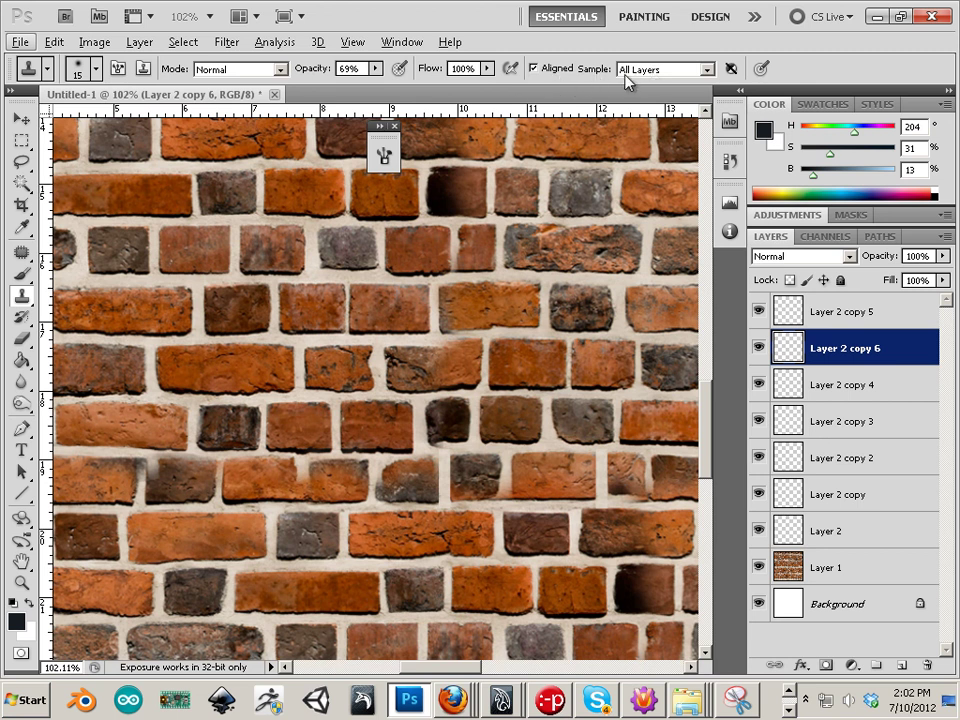
key("alt")
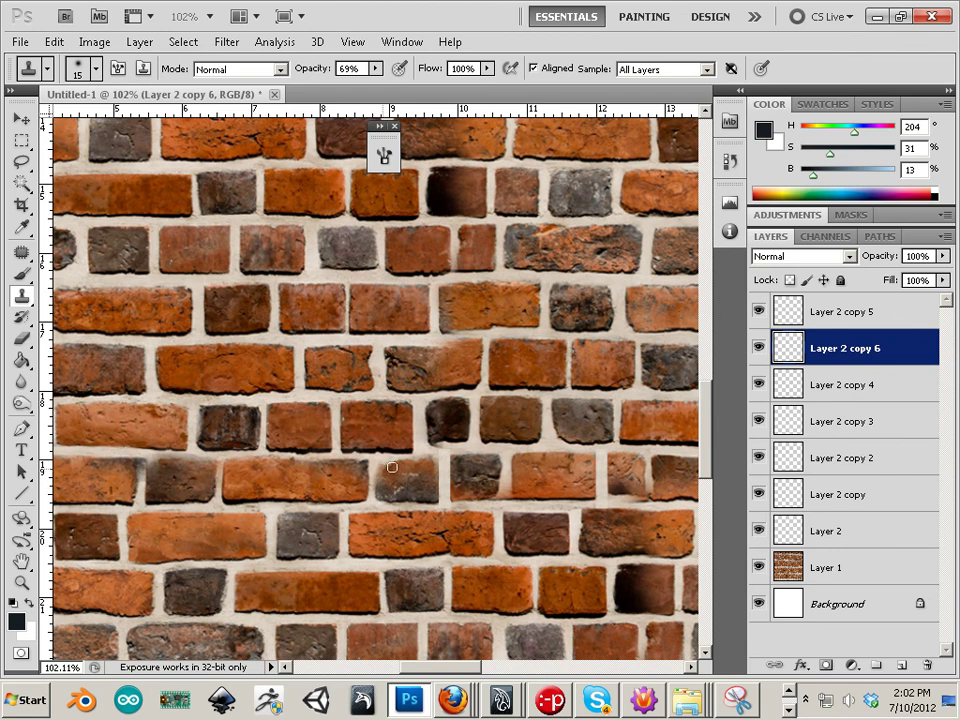
left_click_drag(266, 362, 174, 472)
left_click_drag(330, 253, 276, 403)
left_click_drag(403, 292, 347, 482)
left_click_drag(309, 396, 287, 482)
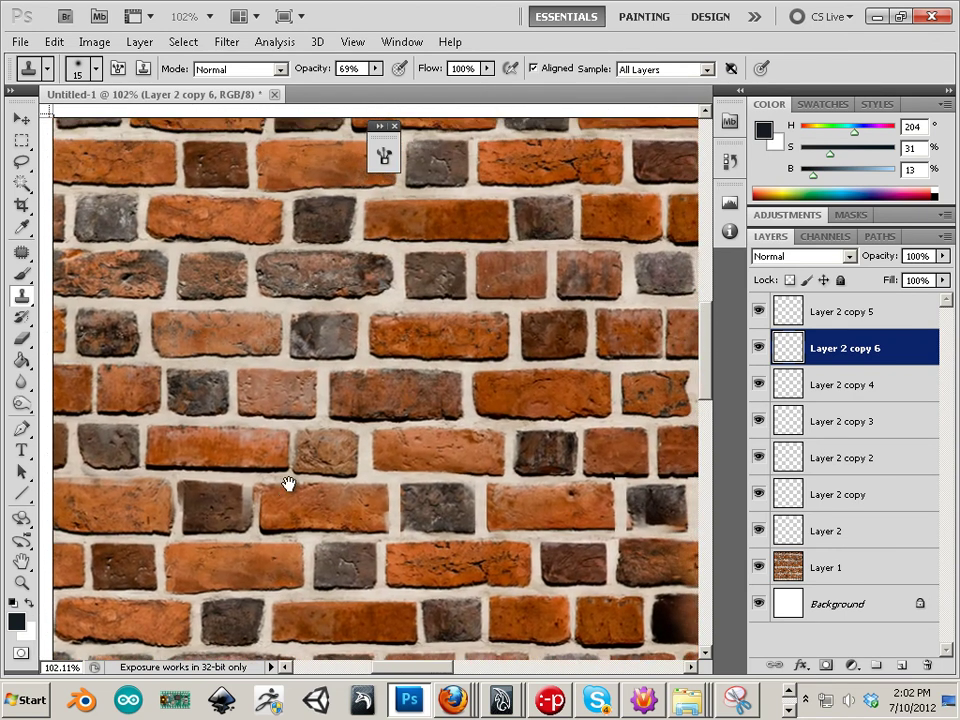